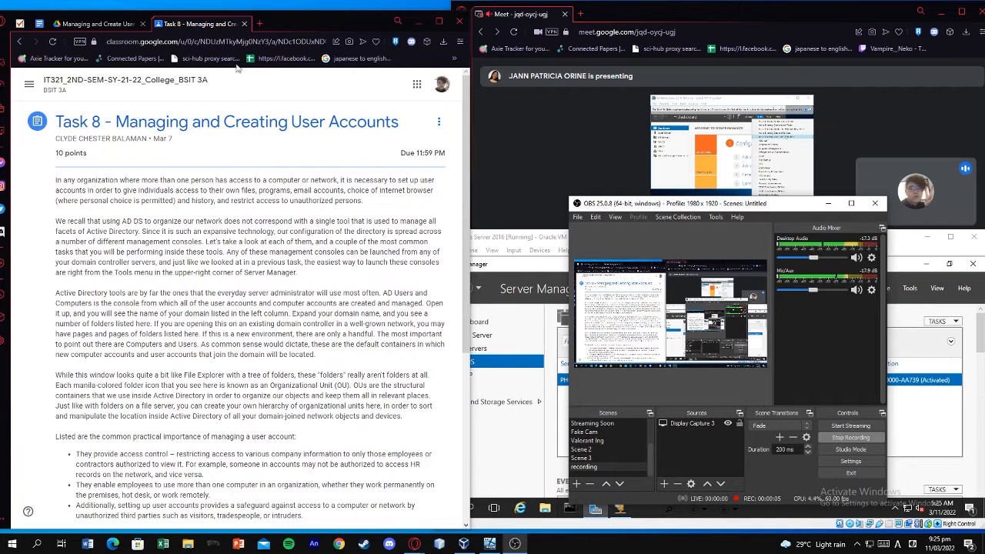
Open the 'Managing and Creating User Accounts' video from the Task 8 assignment in Google Drive
{"action": "left_click", "coordinate": [828, 204]}
{"action": "left_click", "coordinate": [103, 24]}
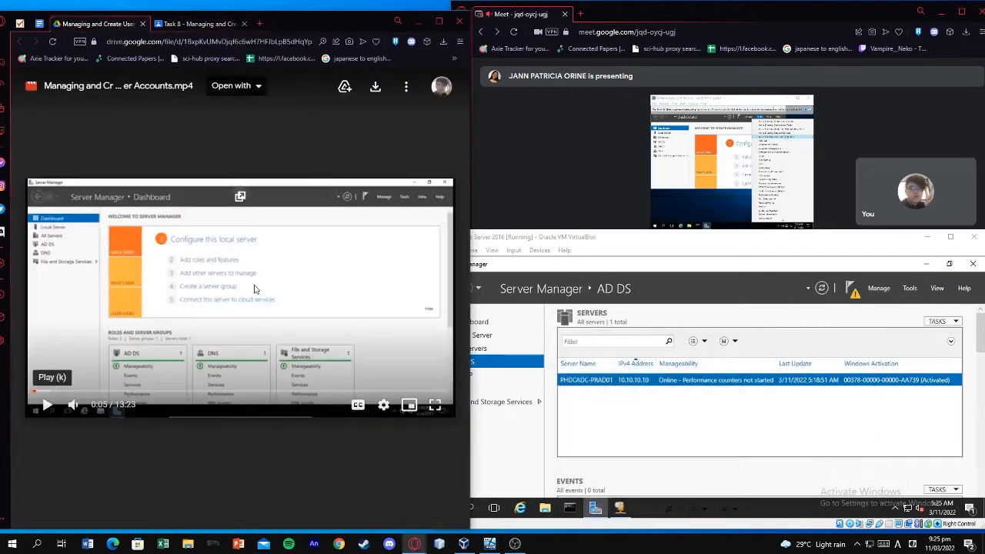
Play the tutorial video and bring the Windows Server 2016 VM window to the front
{"action": "left_click", "coordinate": [46, 404]}
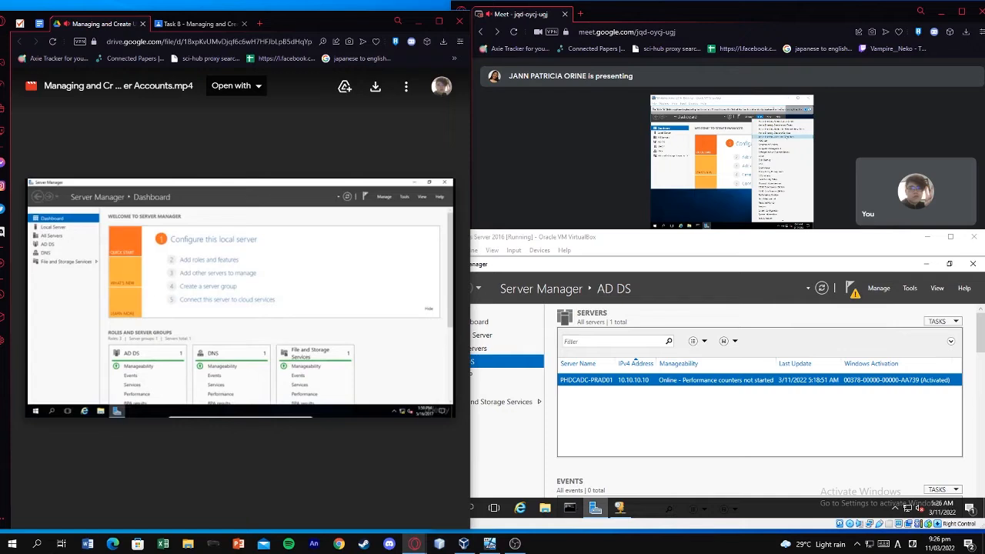
{"action": "left_click", "coordinate": [532, 270]}
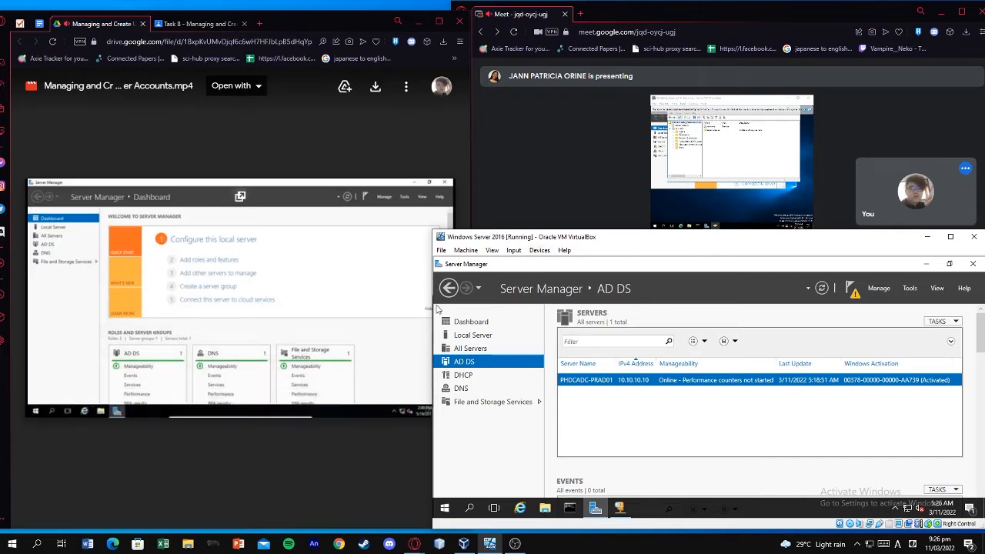
Skip the tutorial to 1:10 and launch Active Directory Users and Computers from Server Manager's Tools
{"action": "left_click_drag", "start_coordinate": [433, 308], "coordinate": [458, 308]}
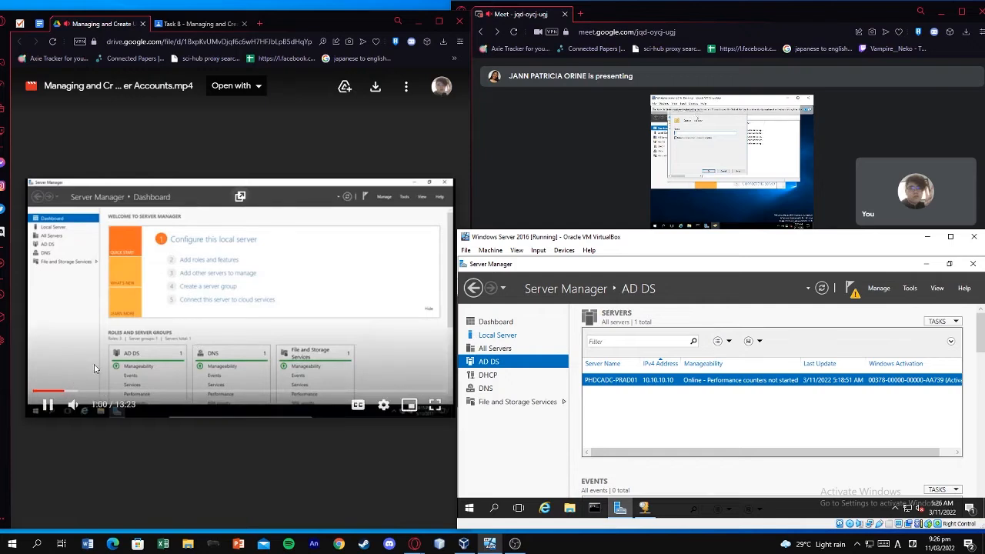
{"action": "left_click", "coordinate": [70, 391]}
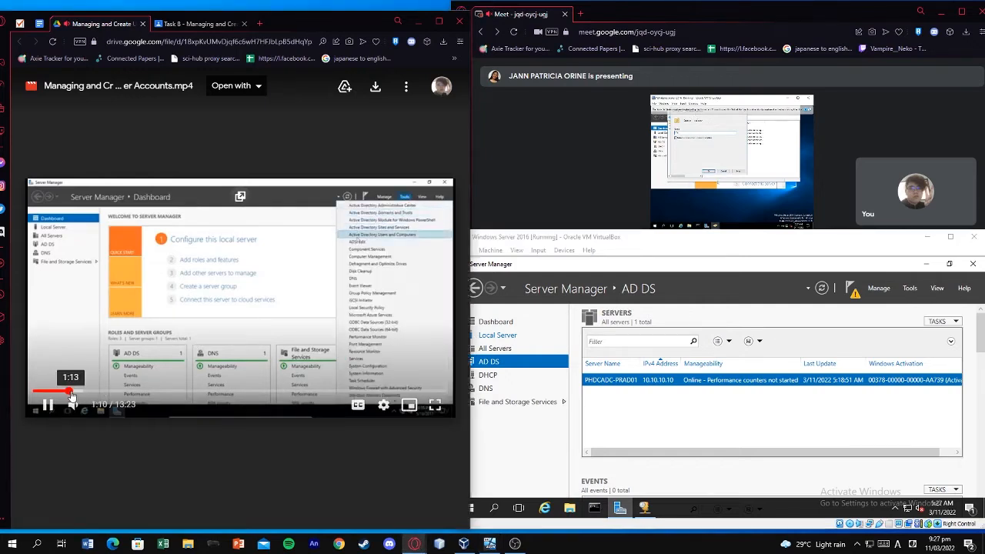
{"action": "left_click", "coordinate": [909, 288]}
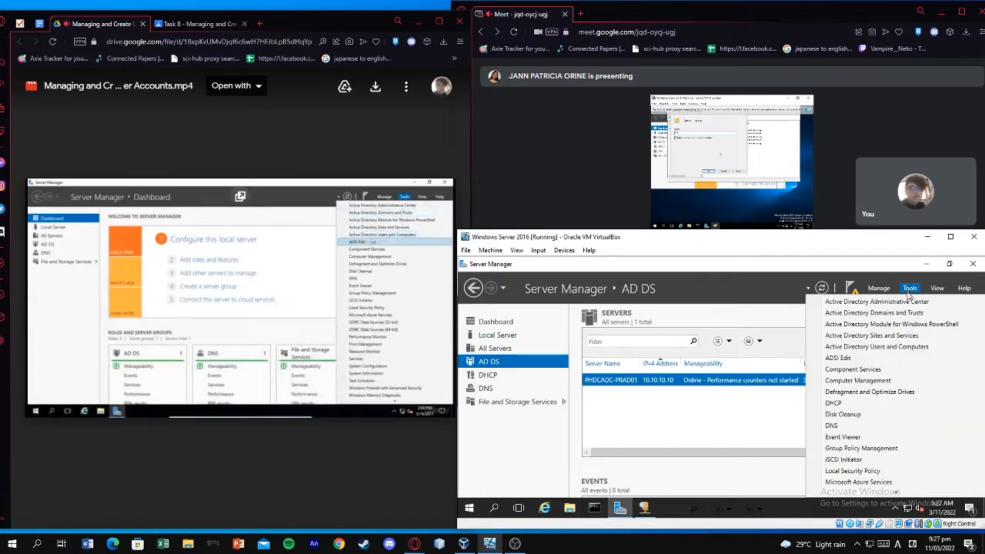
{"action": "left_click", "coordinate": [918, 347]}
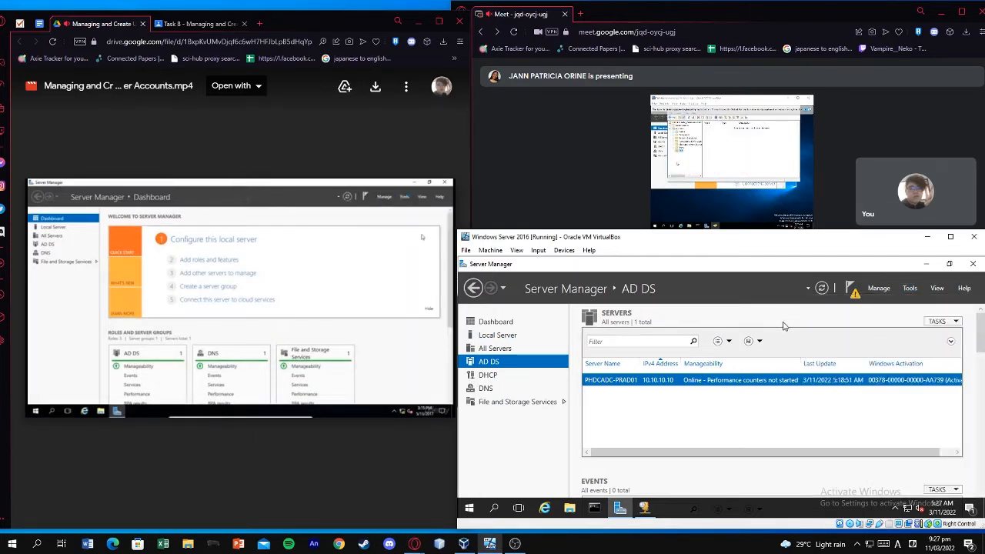
Open the New Object – Organizational Unit dialog for the CCS.com domain
{"action": "left_click_drag", "start_coordinate": [743, 239], "coordinate": [737, 202]}
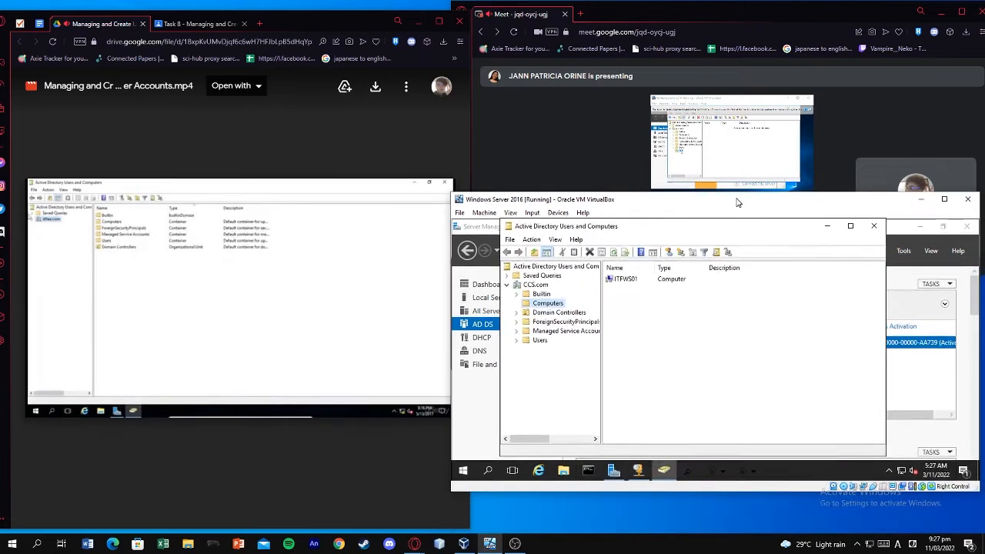
{"action": "left_click_drag", "start_coordinate": [668, 493], "coordinate": [668, 517]}
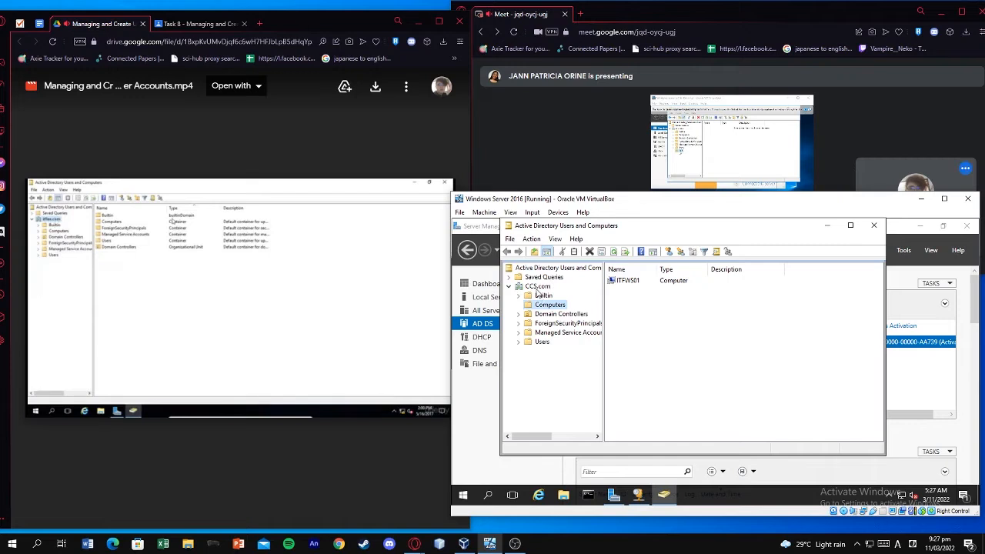
{"action": "mouse_move", "coordinate": [284, 341]}
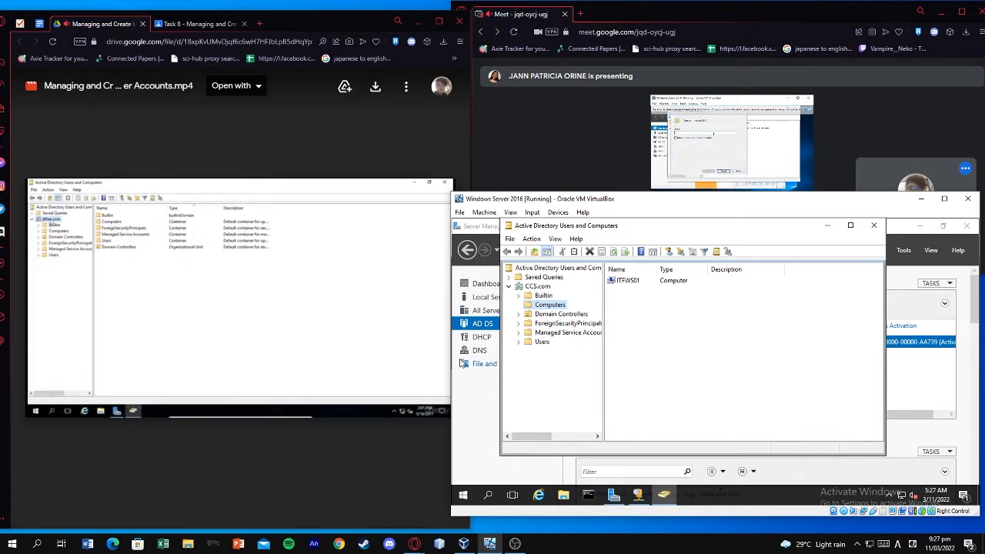
{"action": "right_click", "coordinate": [533, 281]}
{"action": "left_click", "coordinate": [527, 287]}
{"action": "right_click", "coordinate": [527, 286]}
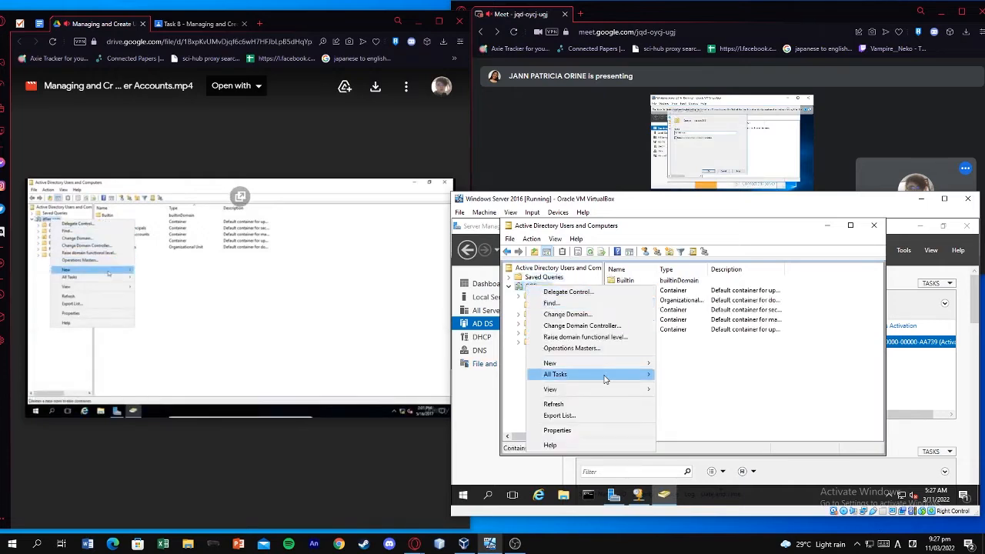
{"action": "mouse_move", "coordinate": [622, 362]}
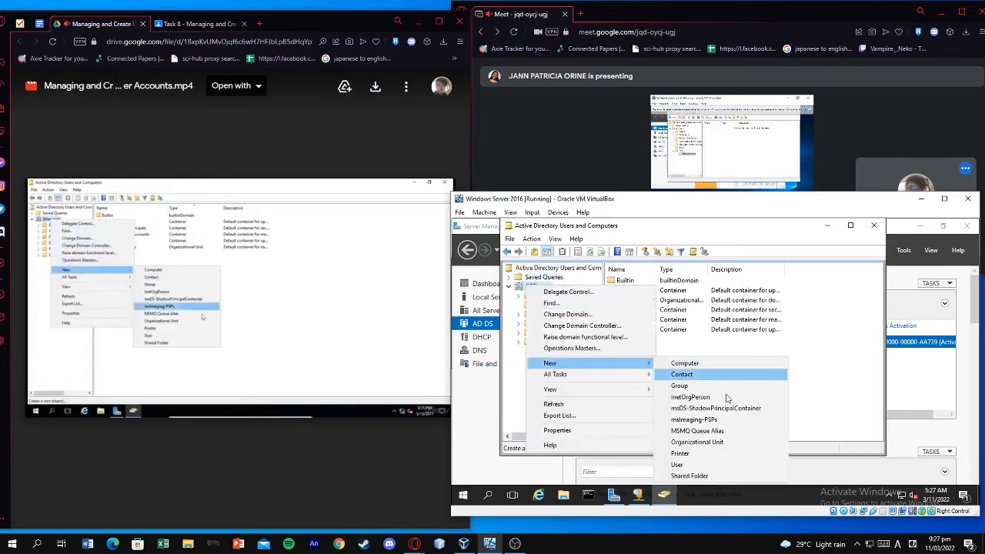
{"action": "left_click", "coordinate": [704, 442]}
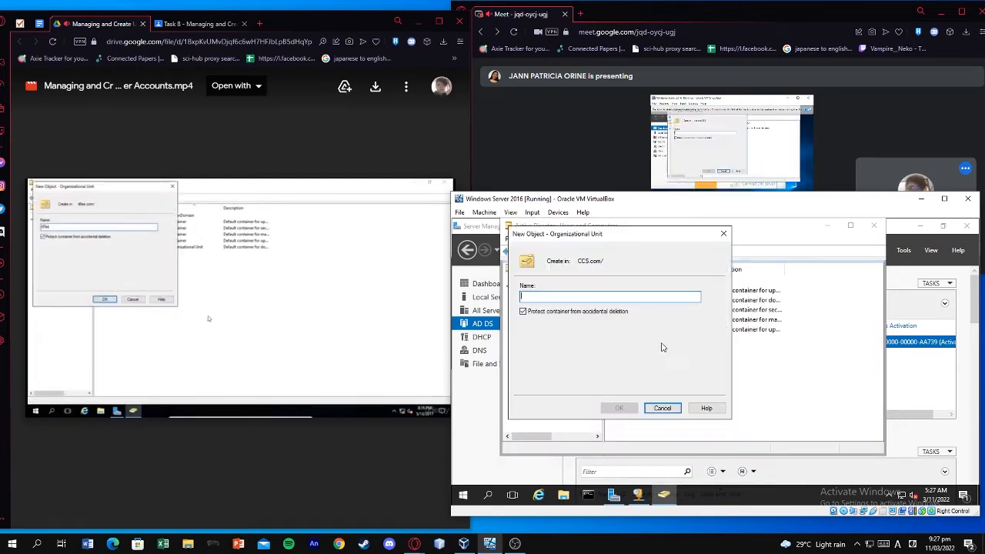
Name the new organizational unit CCS and confirm it, pausing the tutorial video
{"action": "type", "text": "CCS"}
{"action": "left_click", "coordinate": [341, 259]}
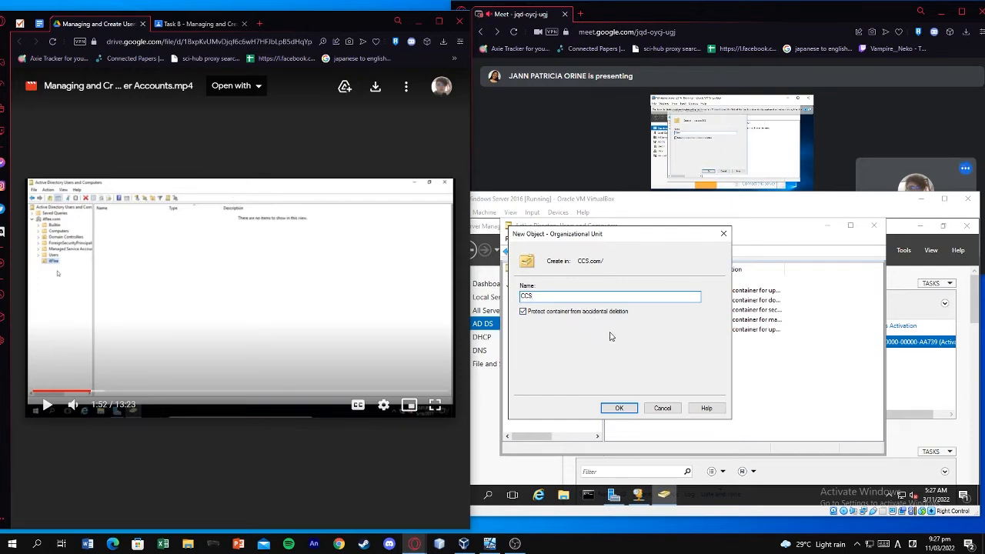
{"action": "left_click", "coordinate": [623, 409]}
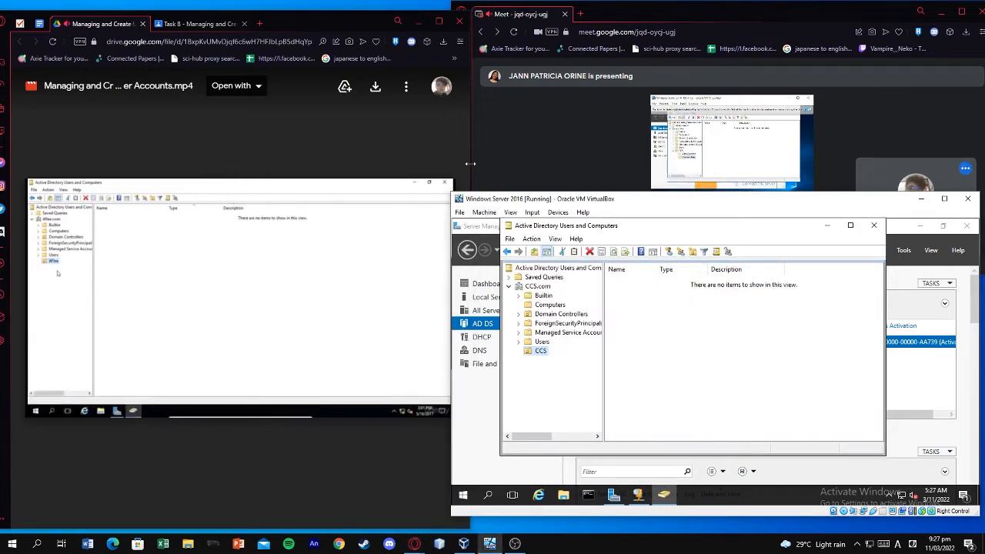
Narrow the Drive video window and enlarge the Meet window to show the presenter's shared screen
{"action": "left_click_drag", "start_coordinate": [469, 163], "coordinate": [395, 167]}
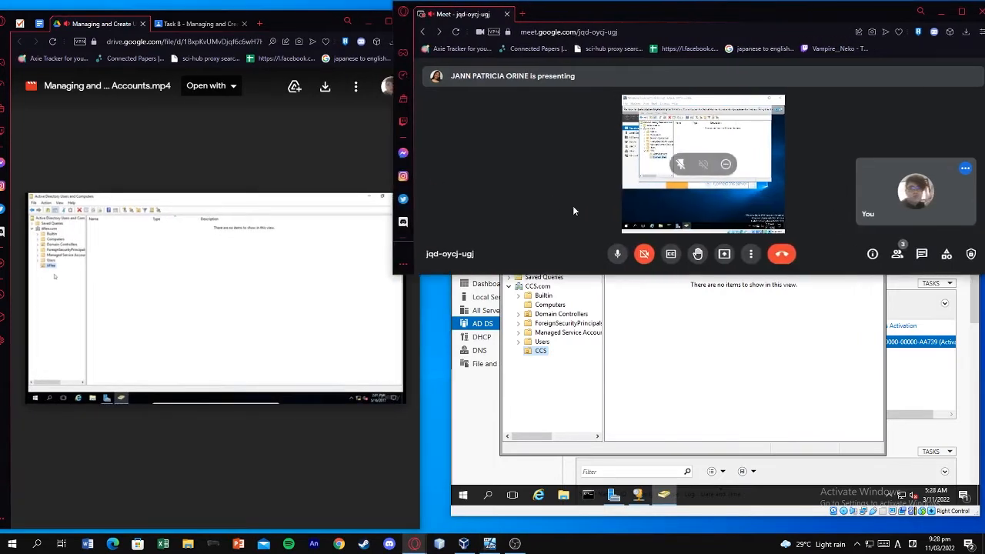
{"action": "left_click_drag", "start_coordinate": [395, 210], "coordinate": [429, 209]}
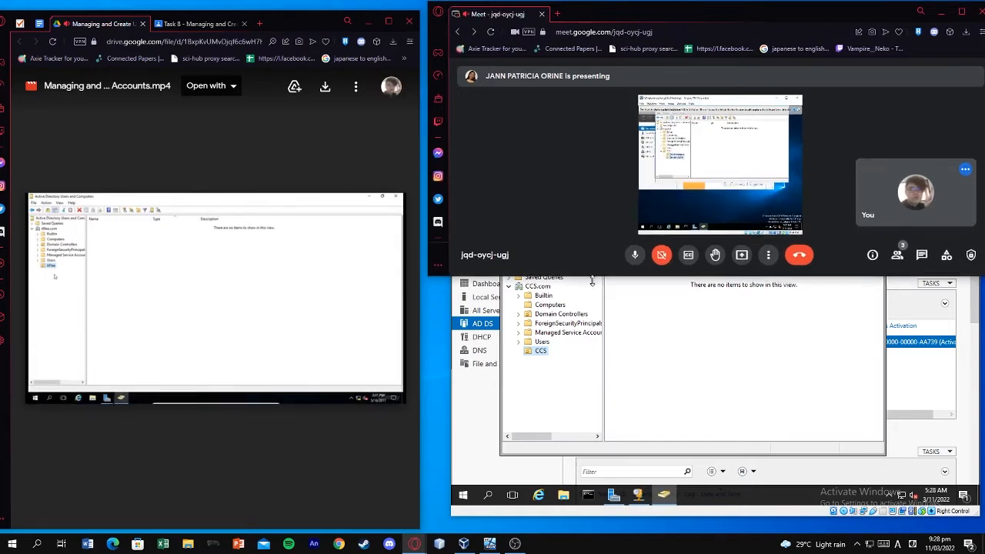
{"action": "left_click_drag", "start_coordinate": [602, 274], "coordinate": [638, 425]}
{"action": "left_click", "coordinate": [641, 431]}
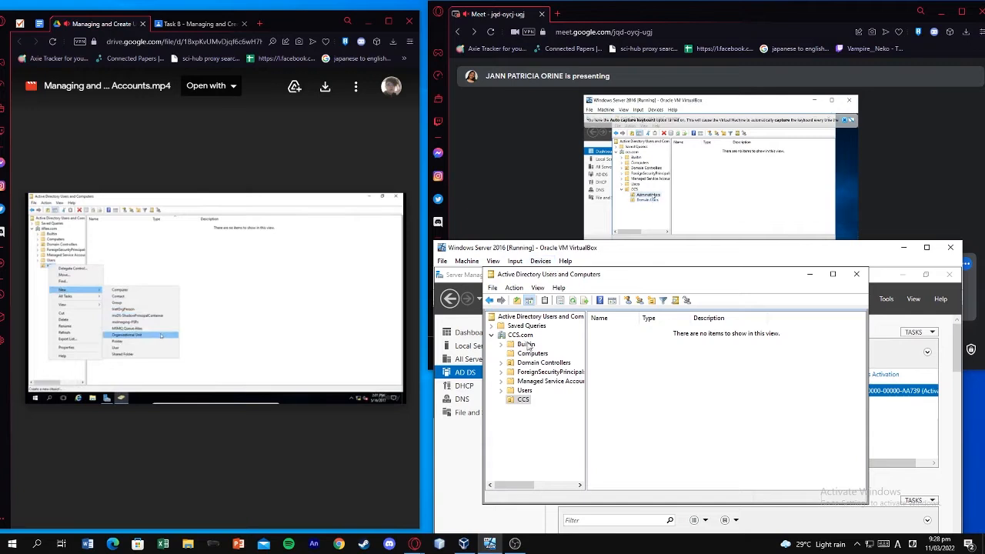
Create an organizational unit named Administrators inside CCS
{"action": "left_click", "coordinate": [524, 400]}
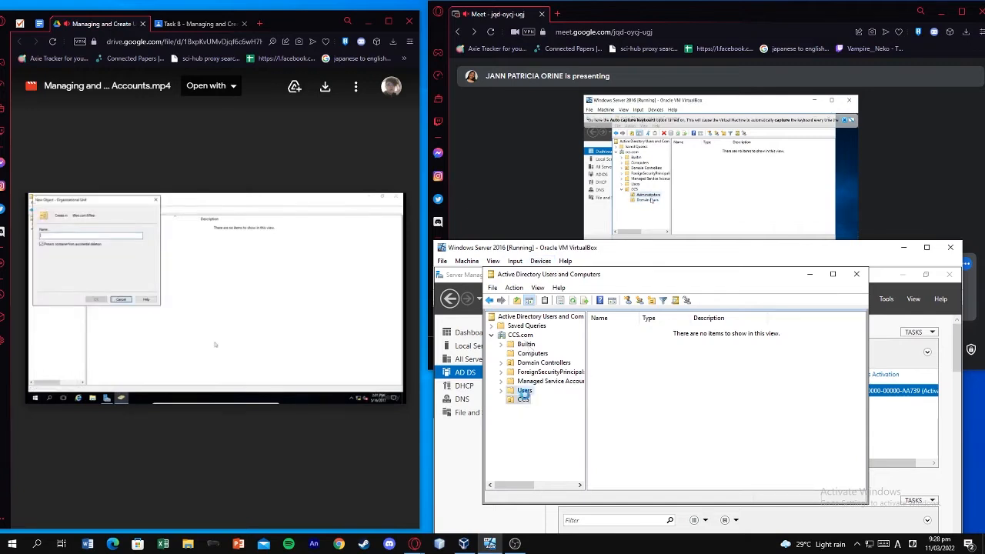
{"action": "right_click", "coordinate": [520, 402]}
{"action": "mouse_move", "coordinate": [577, 416]}
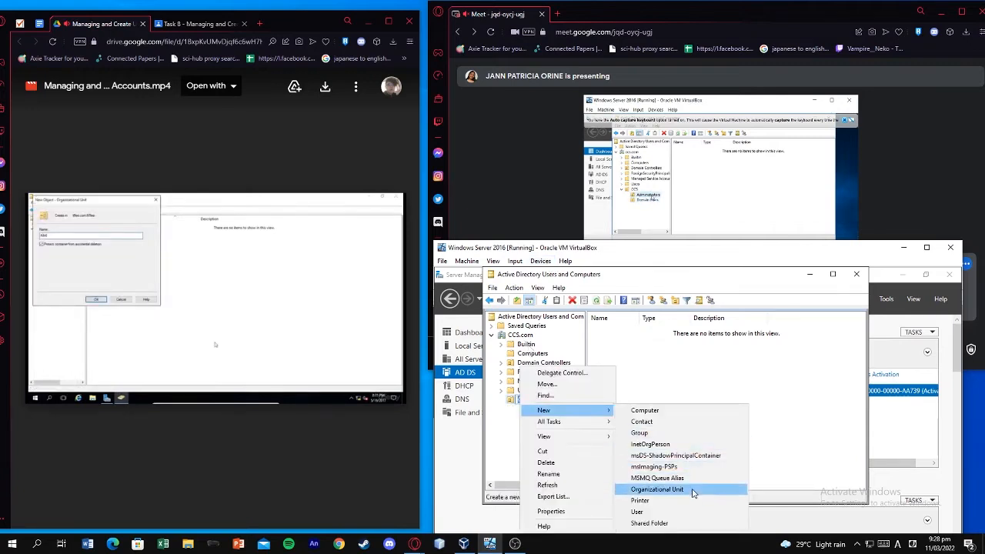
{"action": "left_click", "coordinate": [669, 481]}
{"action": "type", "text": "A"}
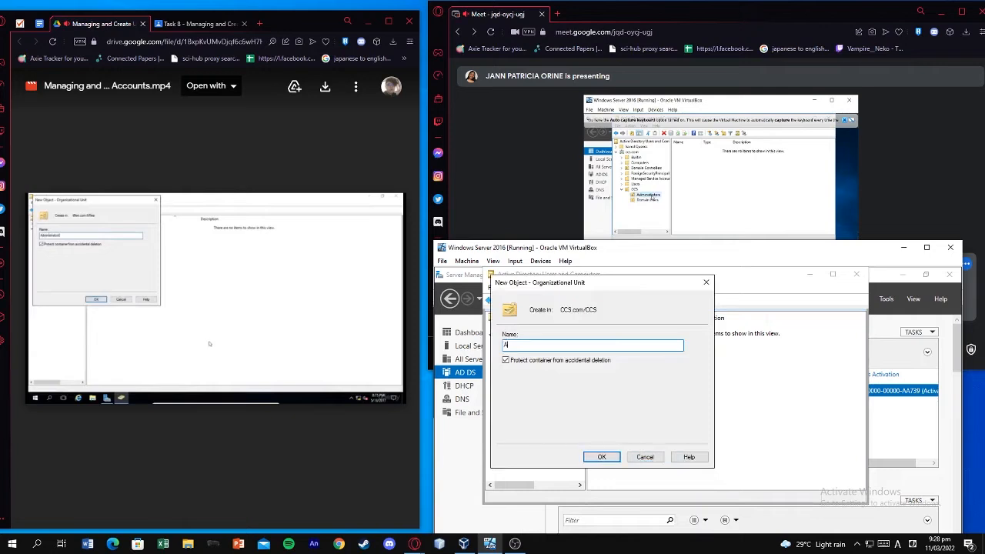
{"action": "type", "text": "dministrators"}
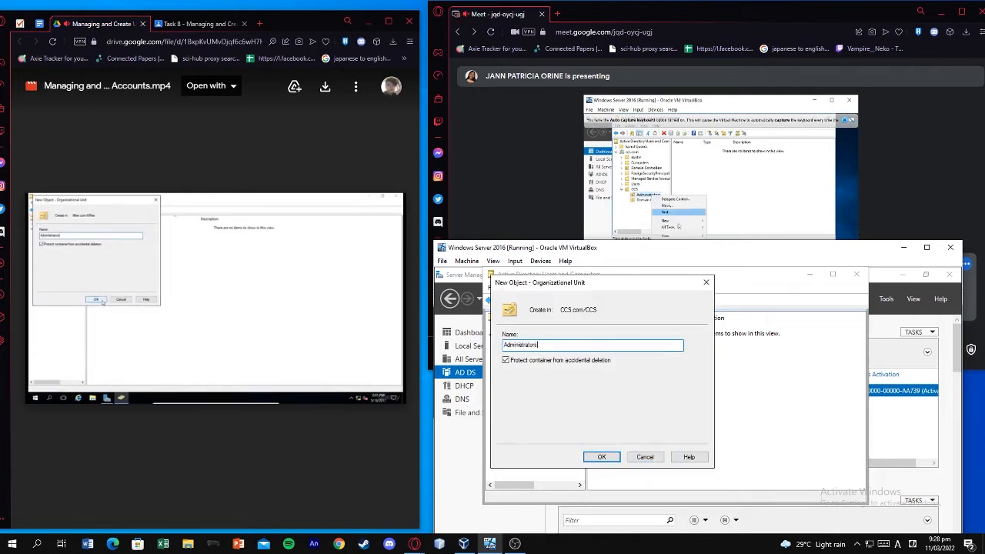
{"action": "key", "text": "Return"}
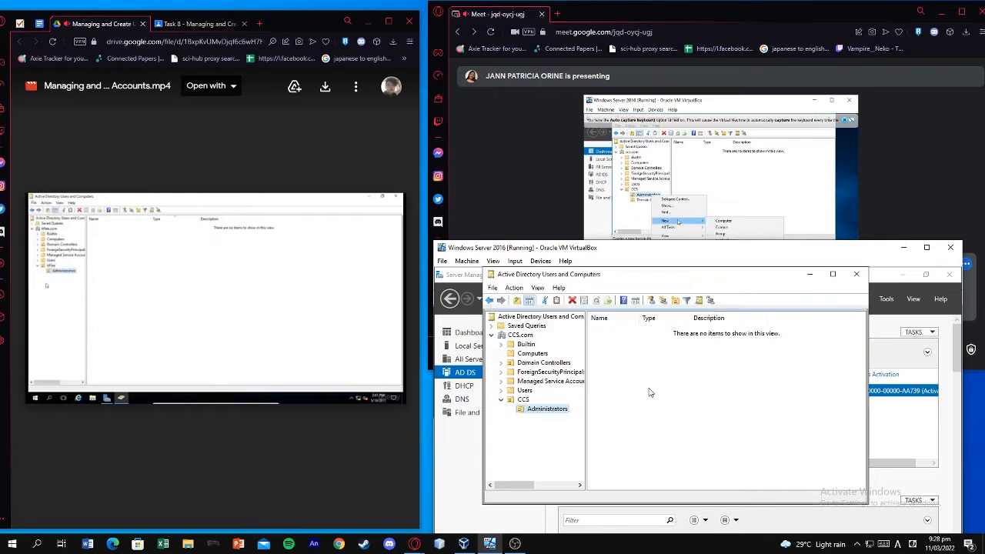
Create a second organizational unit named Domain Users inside CCS
{"action": "right_click", "coordinate": [523, 401]}
{"action": "left_click", "coordinate": [514, 428]}
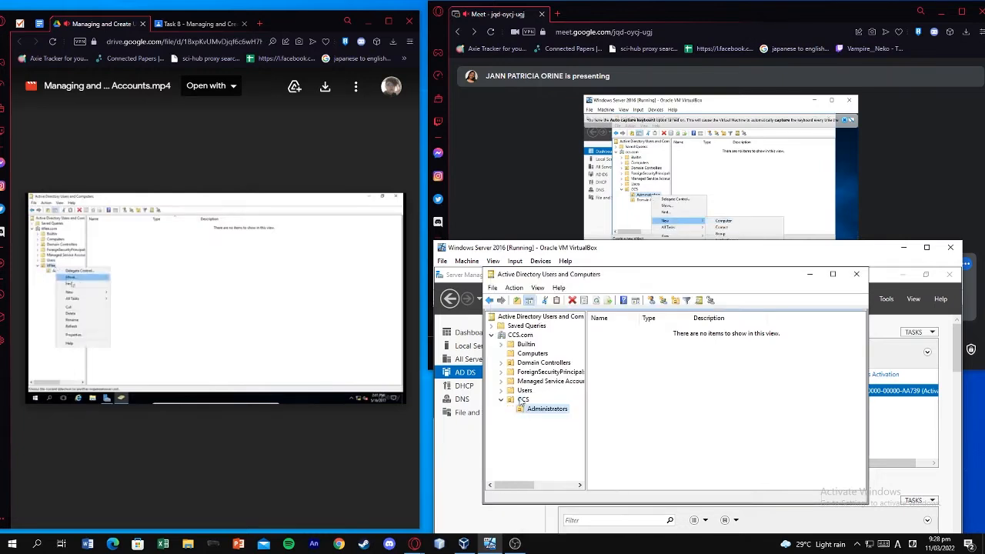
{"action": "right_click", "coordinate": [519, 401]}
{"action": "mouse_move", "coordinate": [605, 437]}
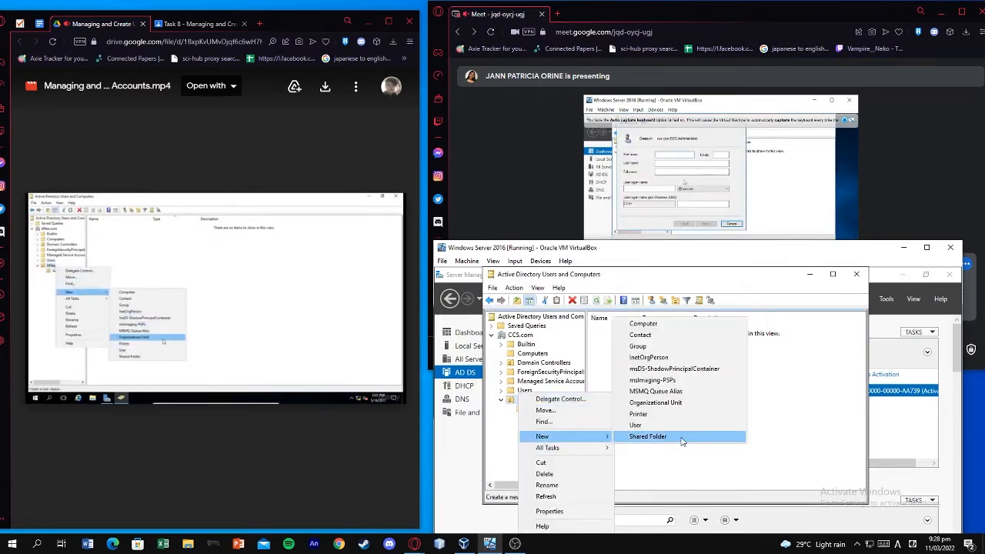
{"action": "left_click", "coordinate": [680, 402]}
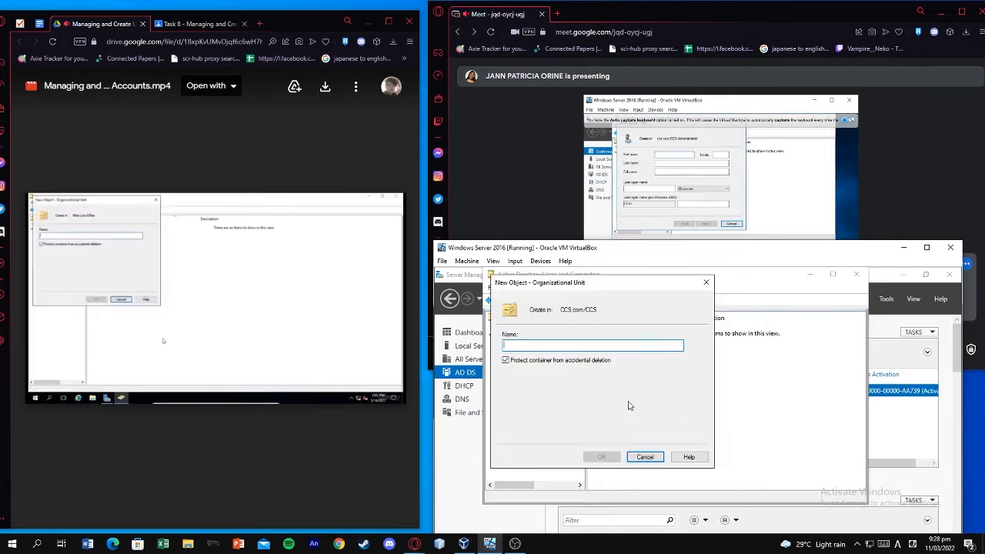
{"action": "type", "text": "D"}
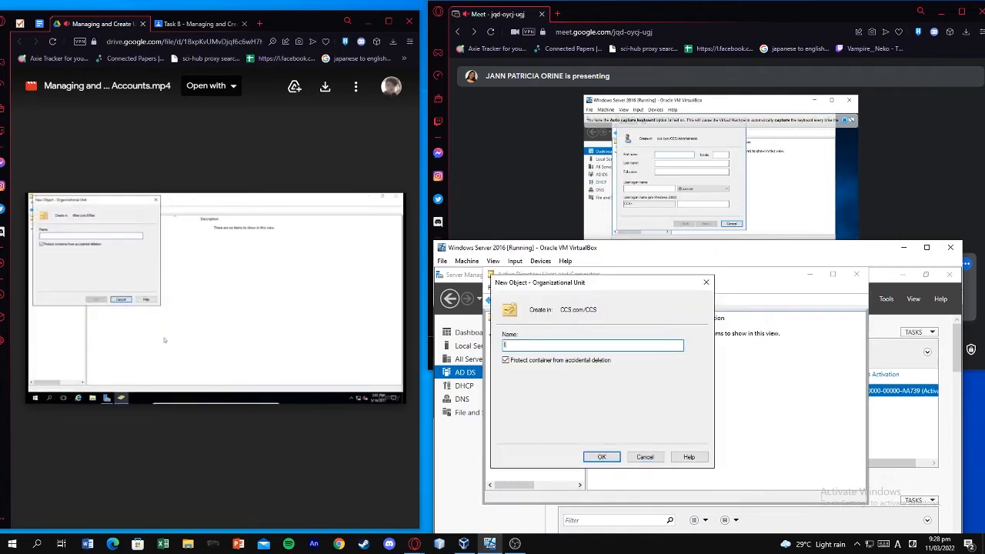
{"action": "key", "text": "BackSpace"}
{"action": "type", "text": "Domain Users"}
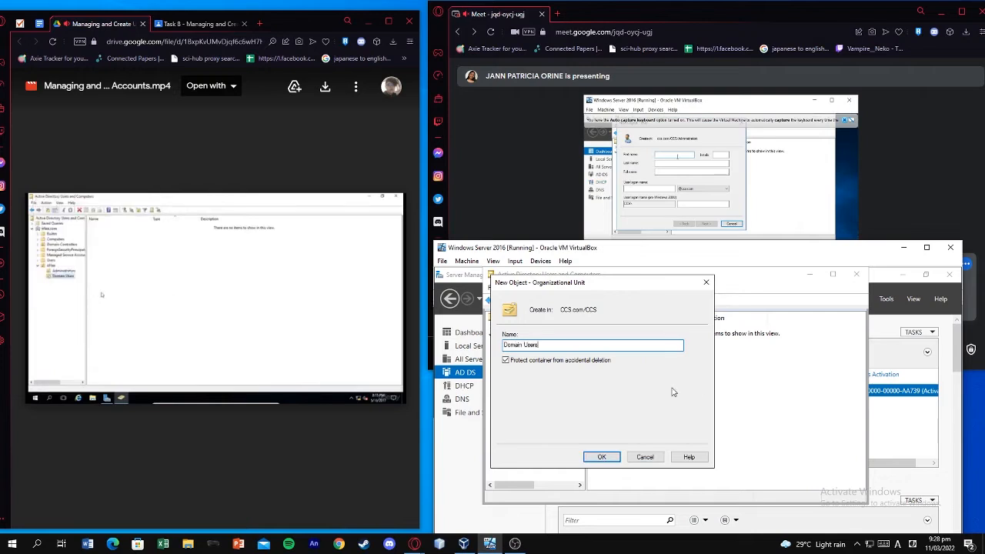
{"action": "left_click", "coordinate": [601, 456]}
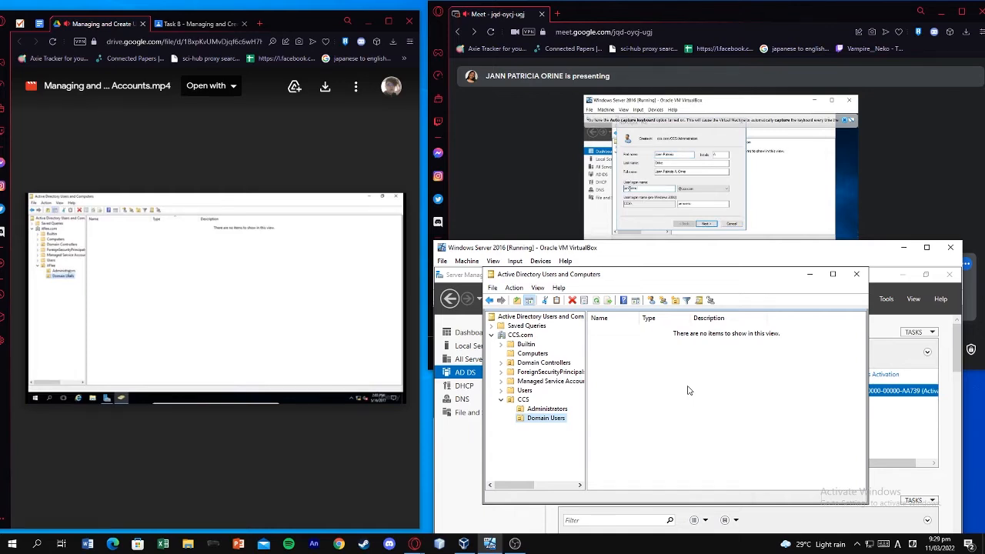
Start a new user in Administrators and enter the user's first name, middle initial and last name
{"action": "left_click", "coordinate": [549, 410]}
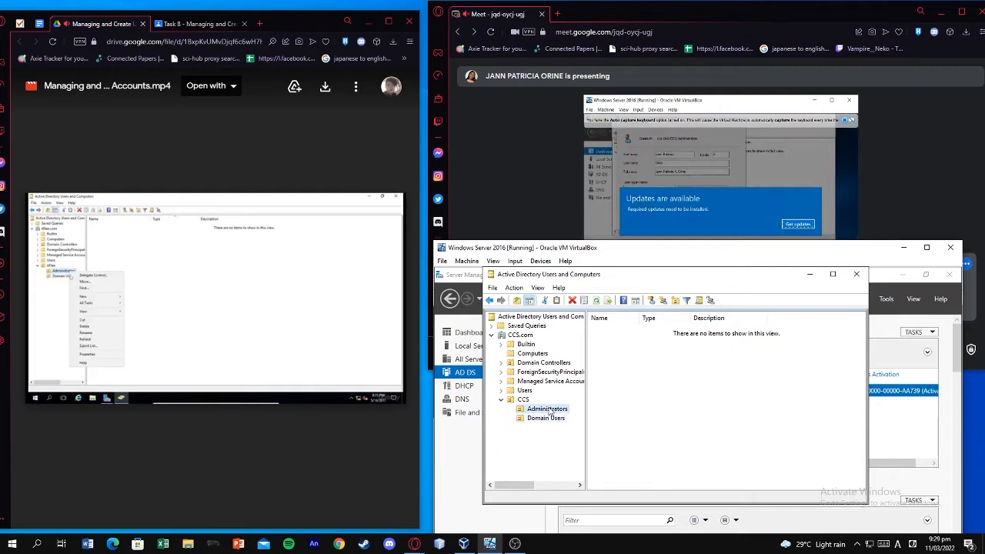
{"action": "right_click", "coordinate": [548, 411]}
{"action": "mouse_move", "coordinate": [627, 410]}
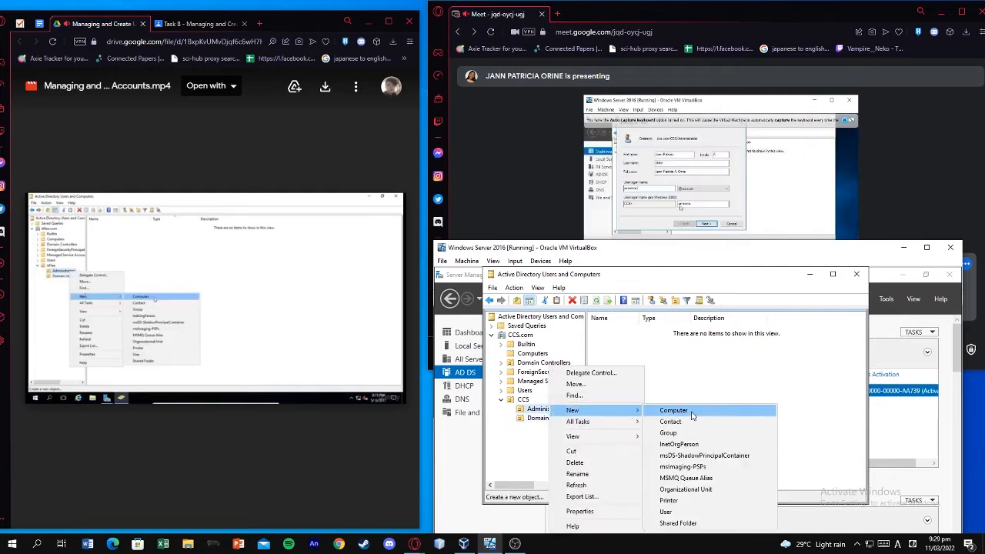
{"action": "left_click", "coordinate": [722, 513]}
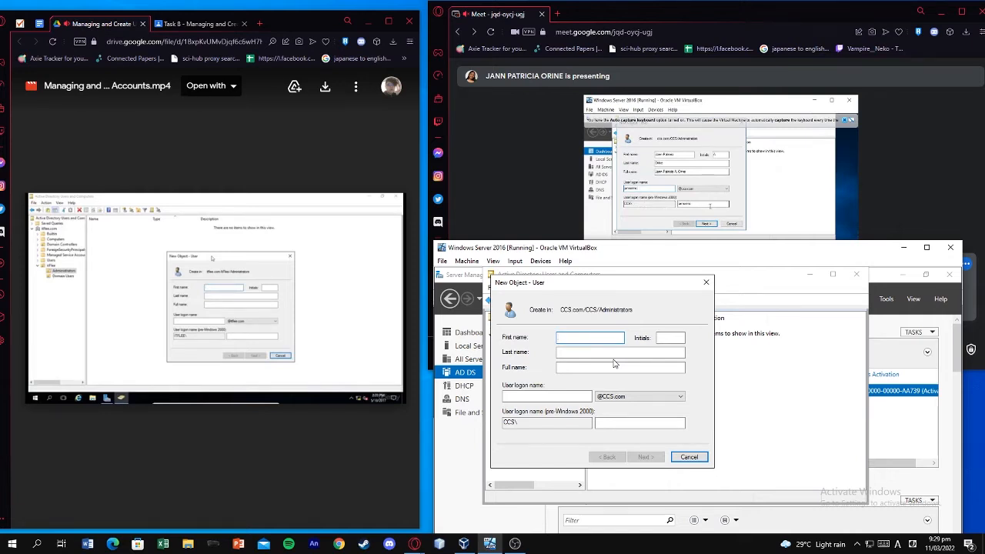
{"action": "left_click", "coordinate": [669, 338]}
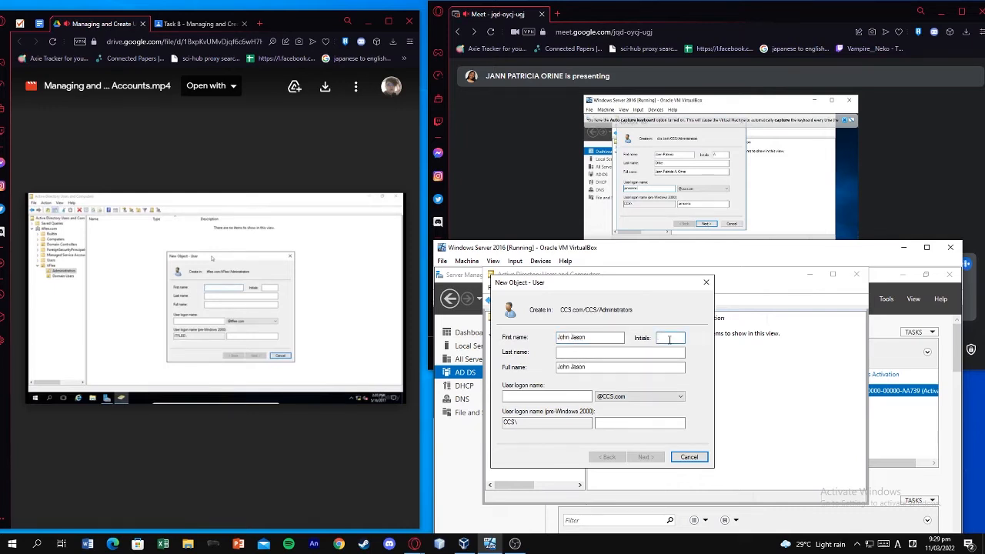
{"action": "type", "text": "R"}
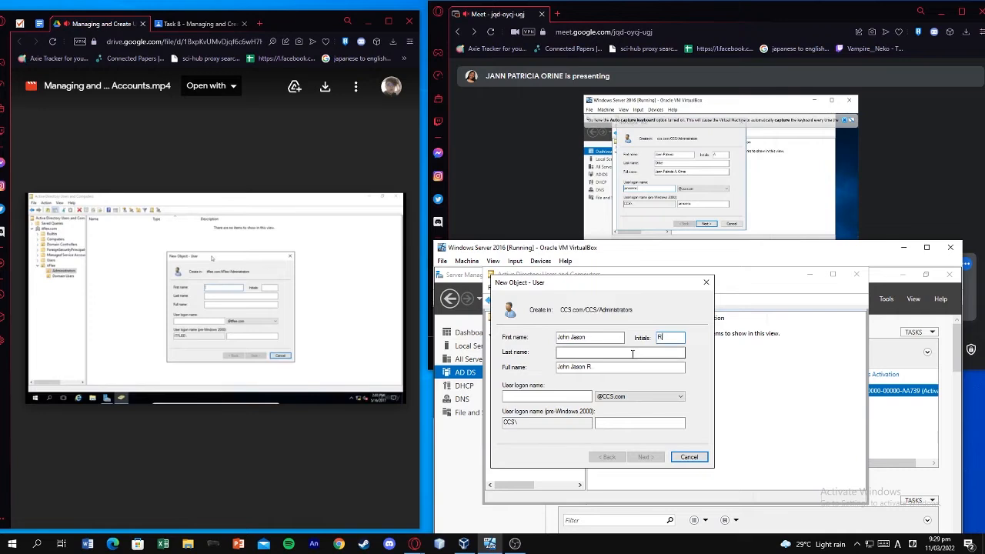
{"action": "left_click", "coordinate": [633, 353]}
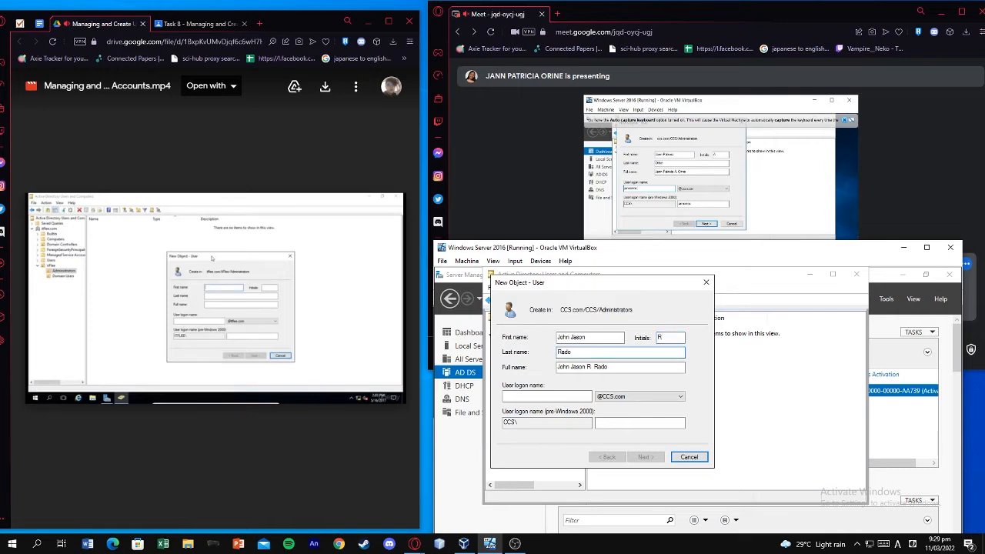
Enter the user's logon name at CCS.com and remove the middle initial
{"action": "left_click", "coordinate": [597, 396]}
{"action": "left_click", "coordinate": [611, 407]}
{"action": "left_click", "coordinate": [570, 395]}
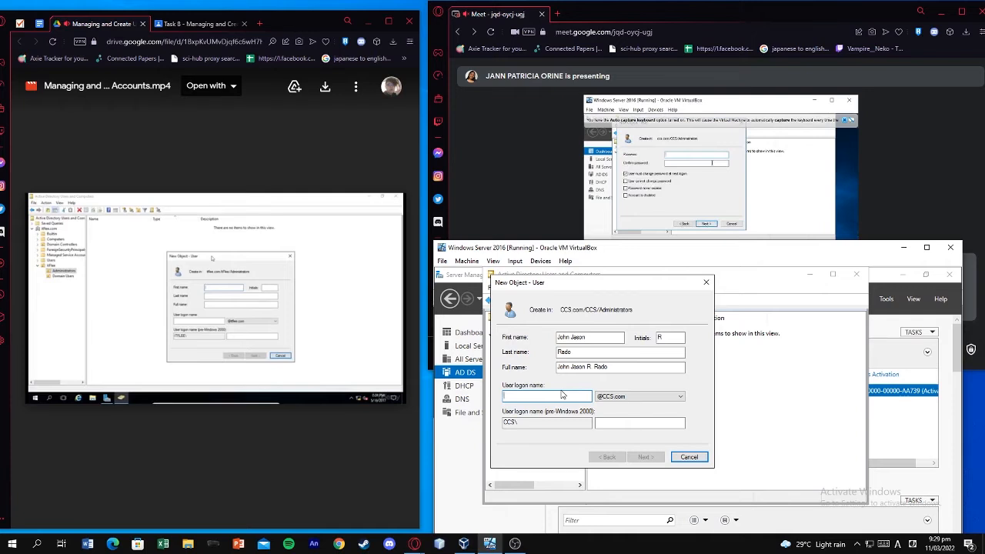
{"action": "key", "text": "Tab"}
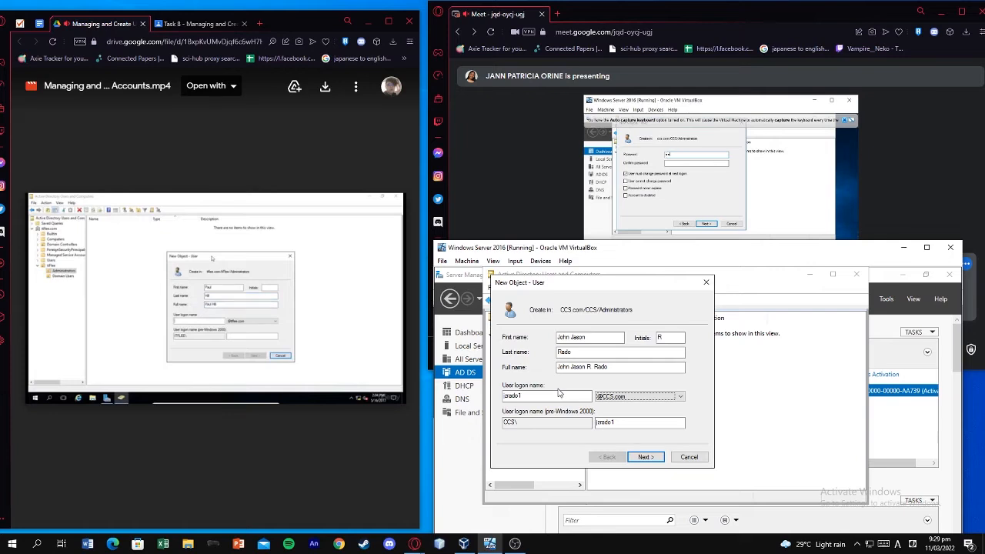
{"action": "left_click_drag", "start_coordinate": [682, 342], "coordinate": [610, 345]}
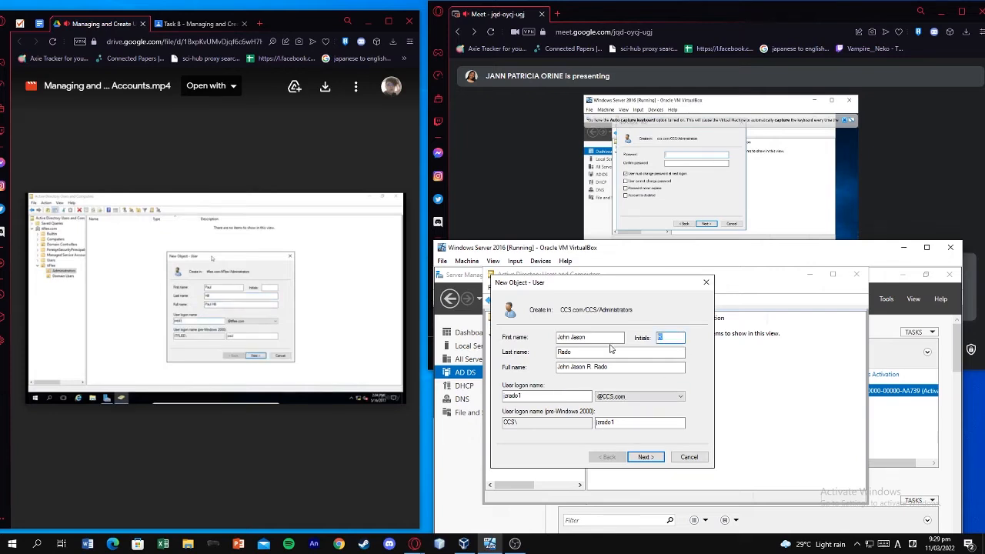
{"action": "key", "text": "BackSpace"}
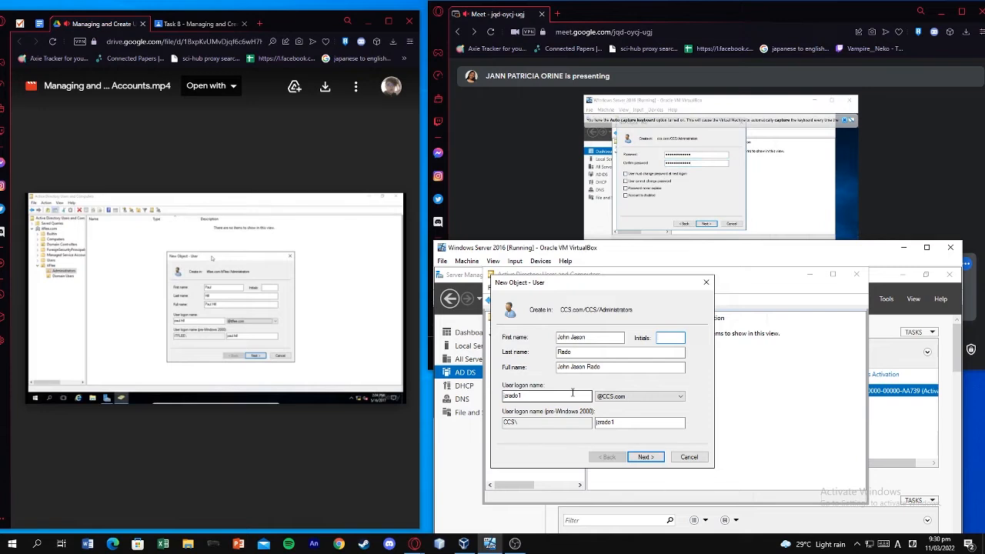
Go to the password page and enter a nine-character password in both fields
{"action": "left_click", "coordinate": [646, 459]}
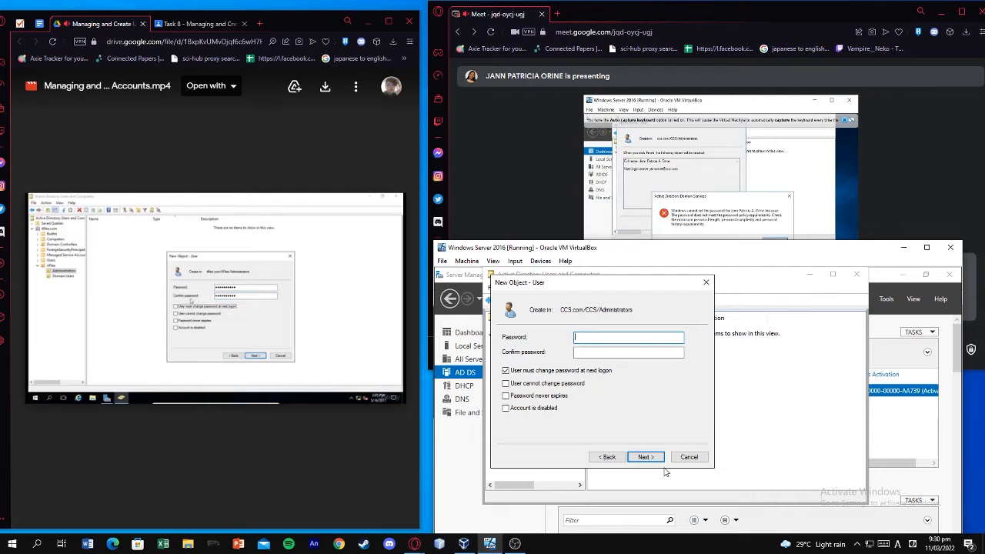
{"action": "key", "text": "Tab"}
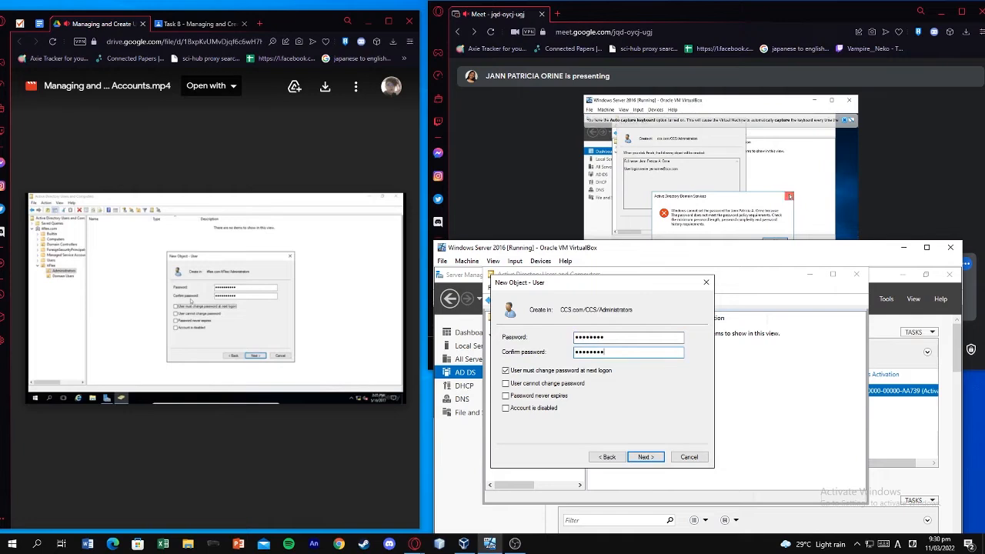
Replace it with a thirteen-character password and retype it in Confirm password
{"action": "left_click", "coordinate": [626, 335]}
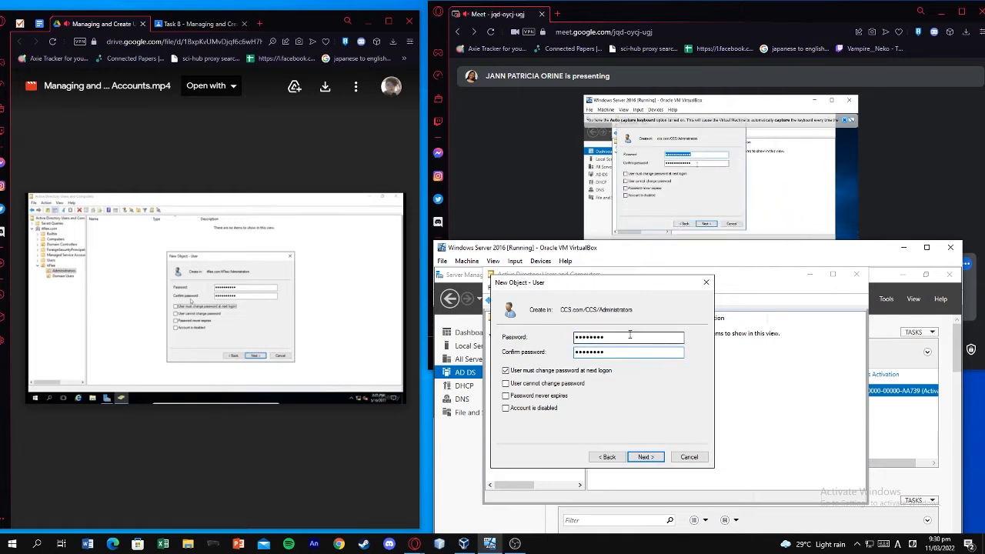
{"action": "double_click", "coordinate": [627, 335]}
{"action": "type", "text": "P@s"}
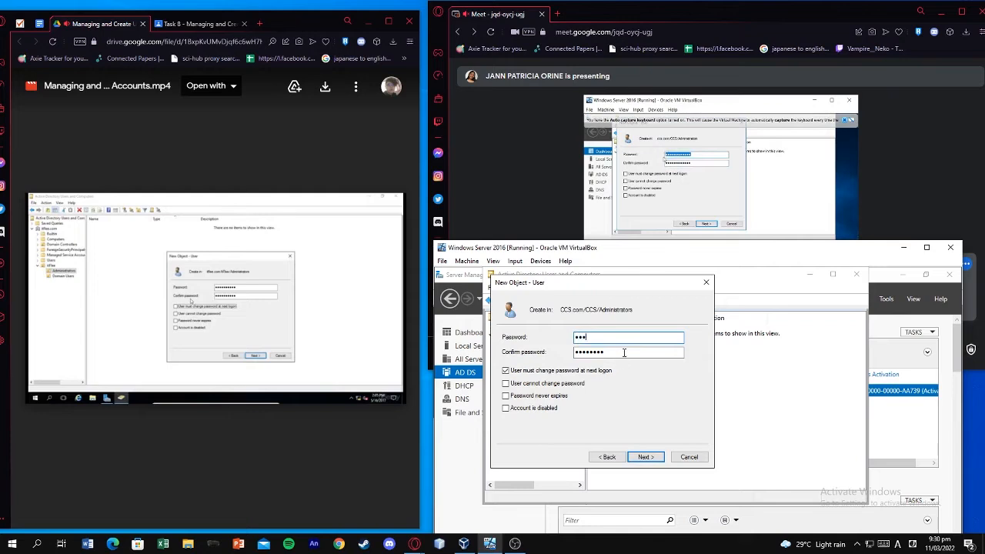
{"action": "double_click", "coordinate": [630, 339]}
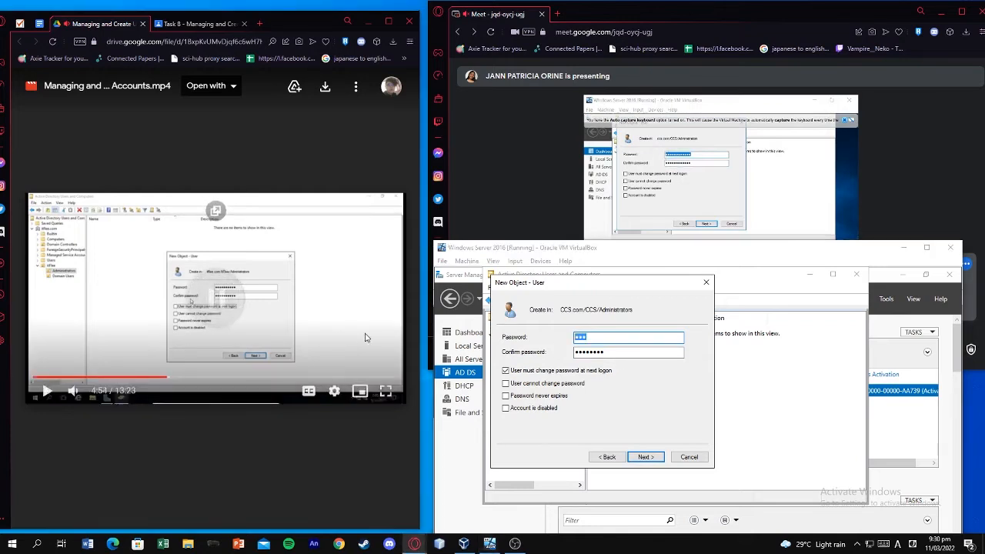
{"action": "key", "text": "BackSpace"}
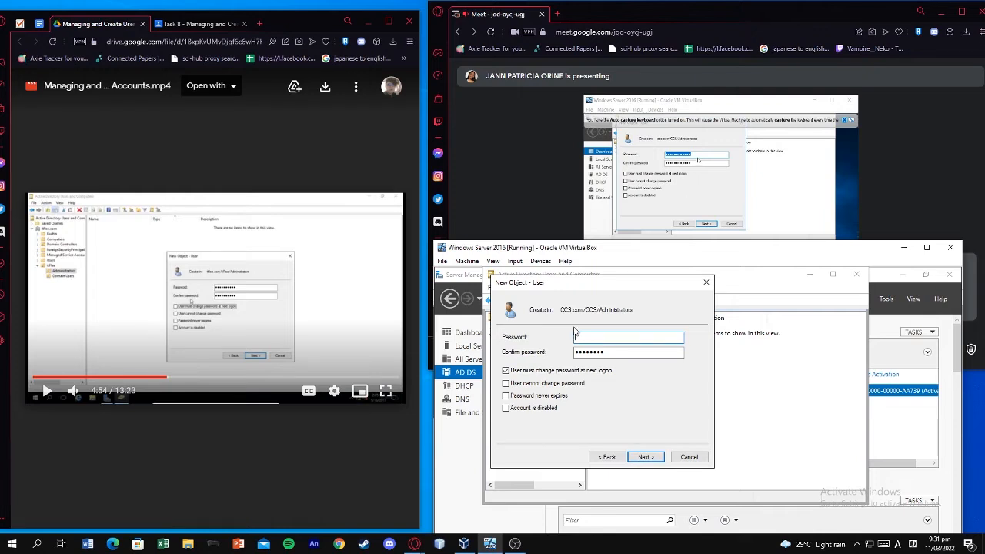
{"action": "type", "text": "P@ssw"}
{"action": "key", "text": "BackSpace"}
{"action": "key", "text": "BackSpace"}
{"action": "key", "text": "BackSpace"}
{"action": "key", "text": "BackSpace"}
{"action": "key", "text": "BackSpace"}
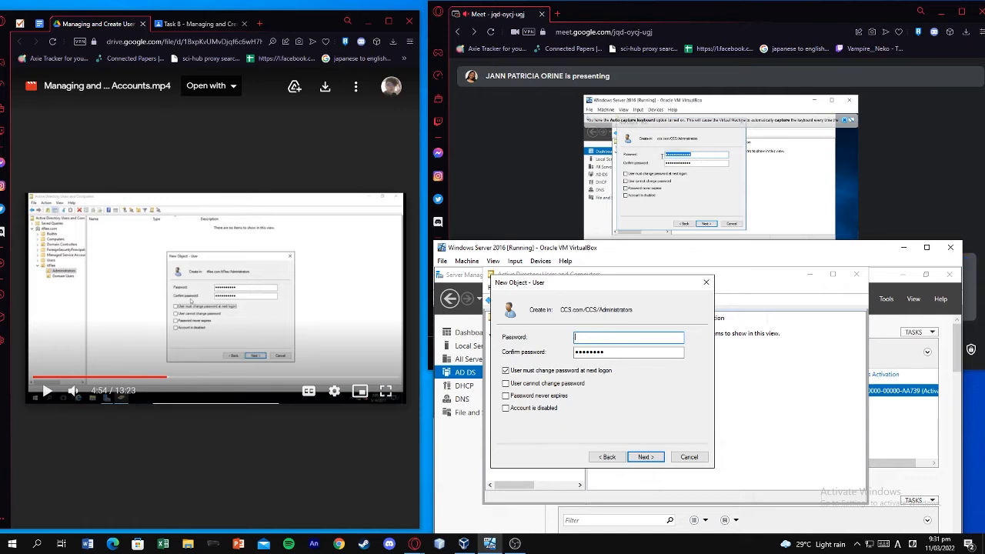
{"action": "key", "text": "Tab"}
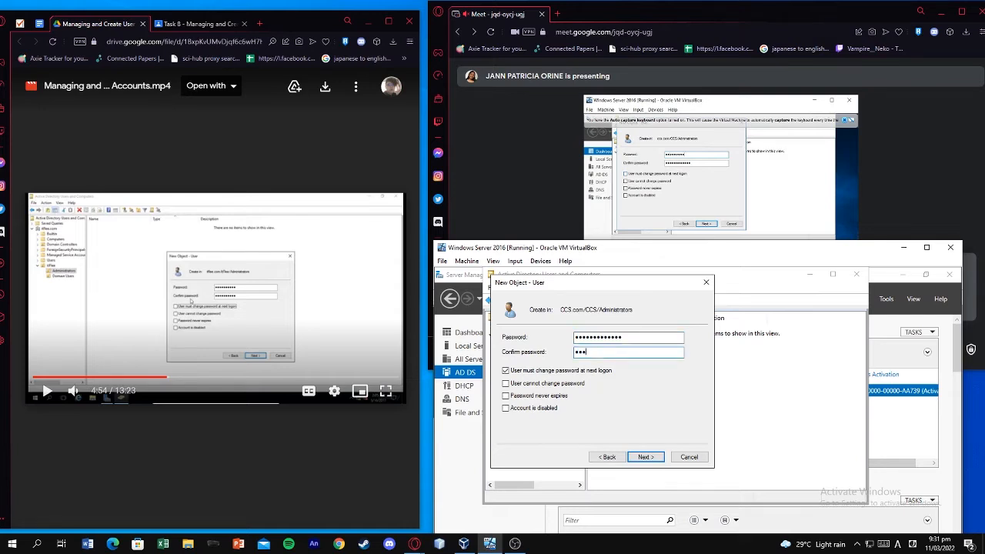
Send the chosen account password to everyone through the Google Meet in-call chat
{"action": "left_click", "coordinate": [848, 188]}
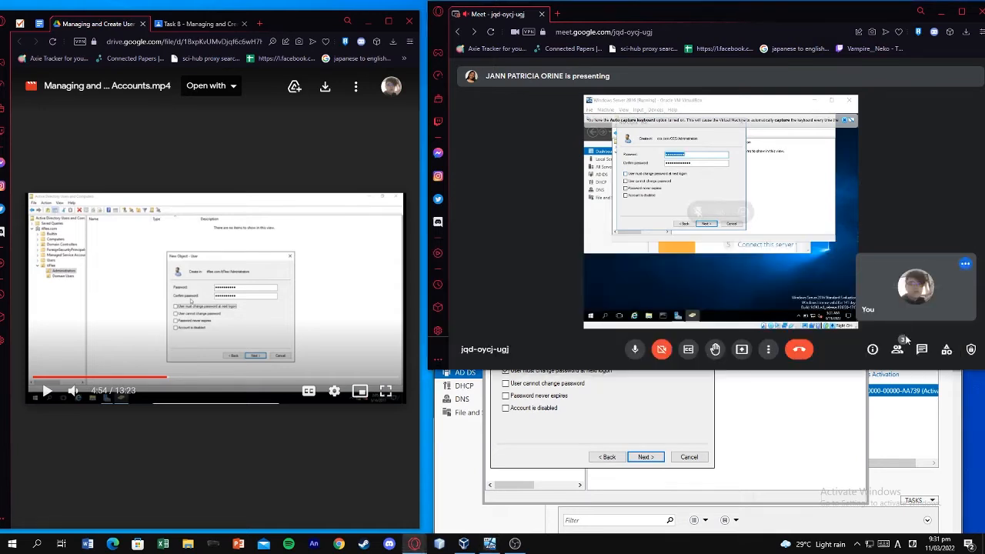
{"action": "left_click", "coordinate": [921, 348]}
{"action": "left_click", "coordinate": [891, 312]}
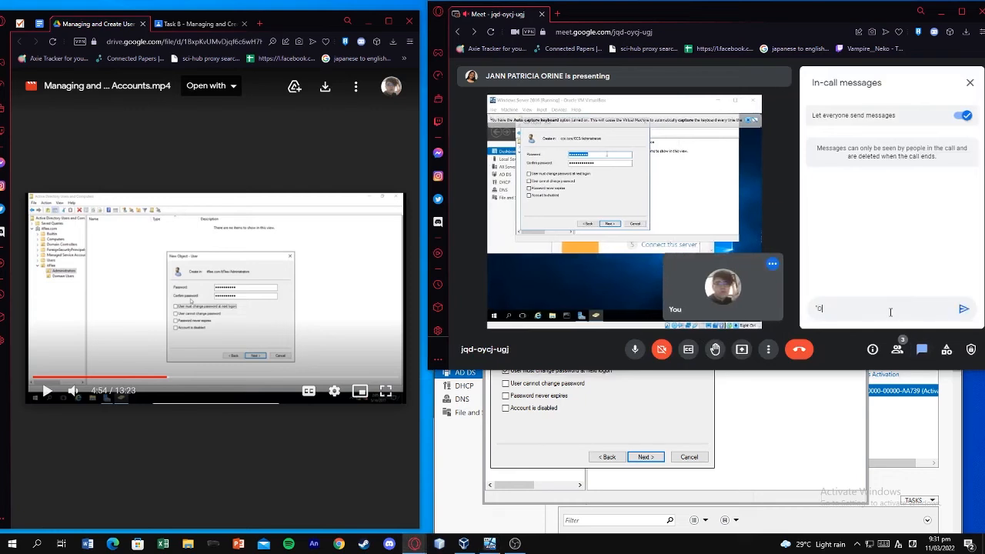
{"action": "key", "text": "BackSpace"}
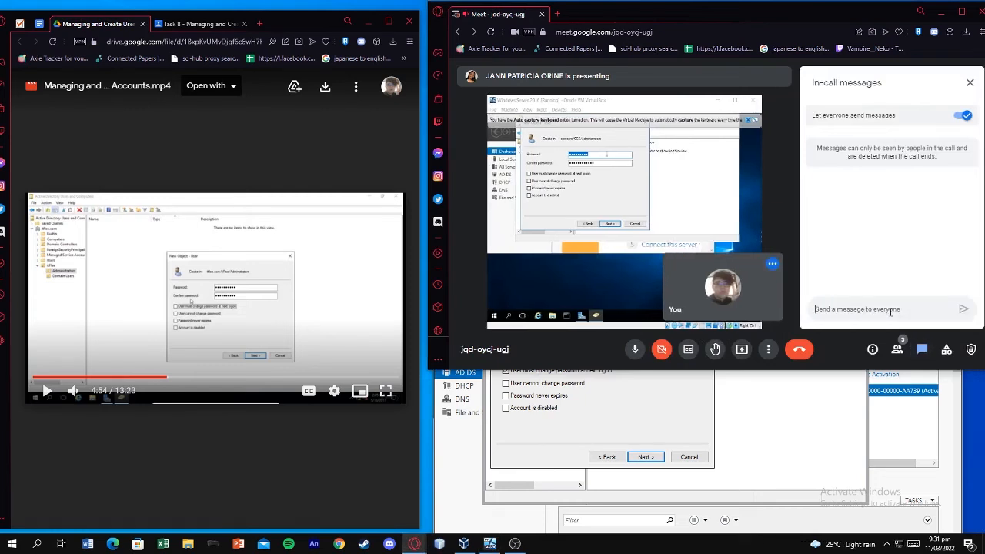
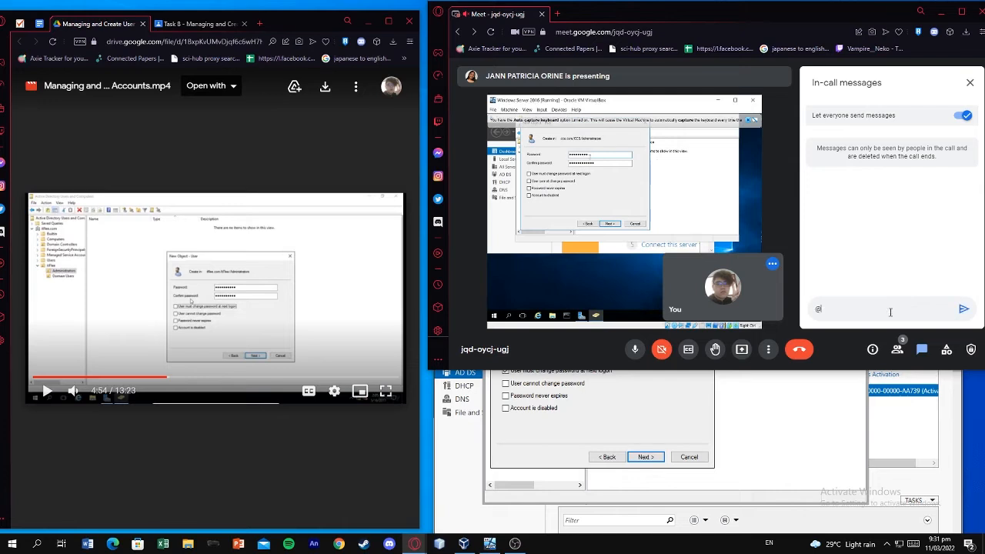
{"action": "key", "text": "ctrl+a"}
{"action": "key", "text": "Return"}
{"action": "left_click_drag", "start_coordinate": [869, 198], "coordinate": [813, 197]}
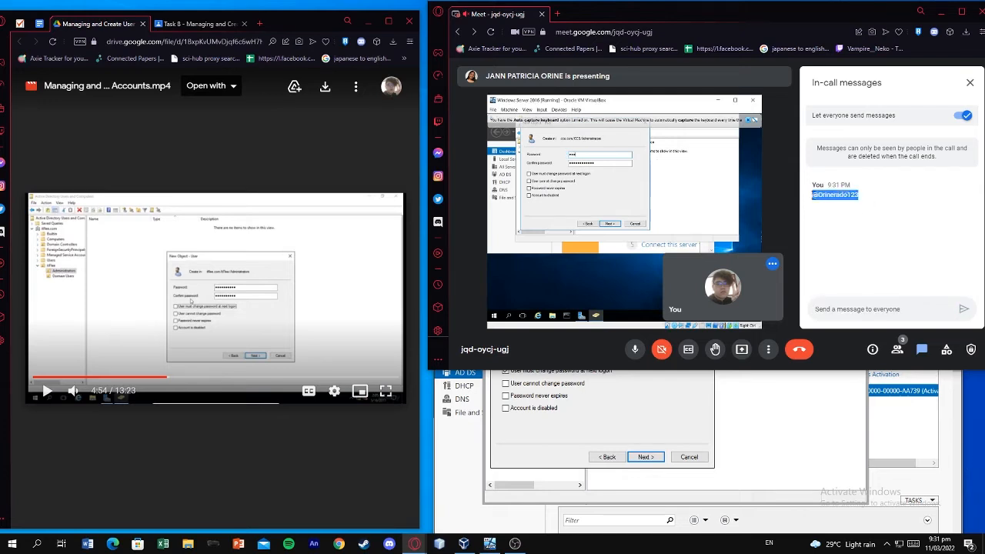
{"action": "left_click", "coordinate": [638, 379]}
Replace the password and its confirmation with the new password
{"action": "left_click_drag", "start_coordinate": [638, 335], "coordinate": [575, 337]}
{"action": "key", "text": "BackSpace"}
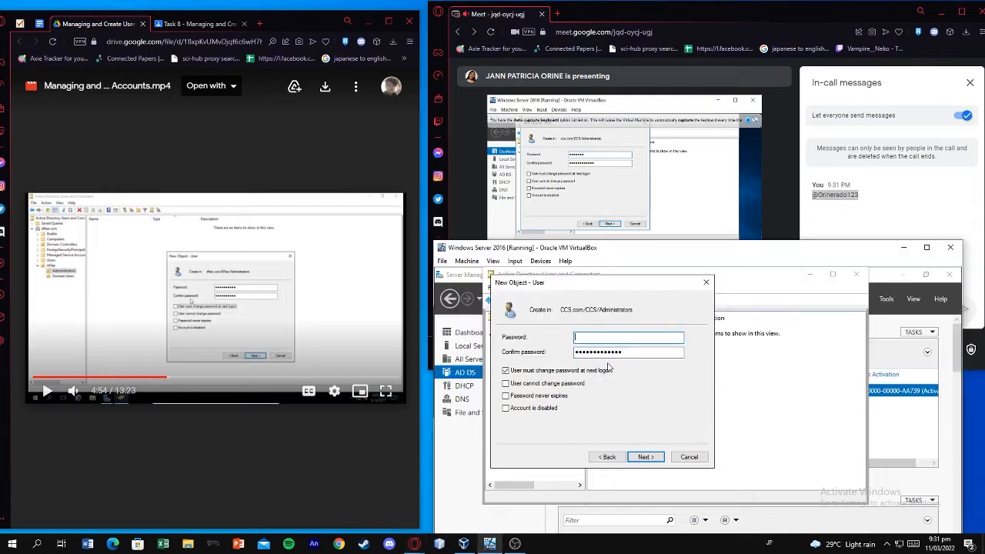
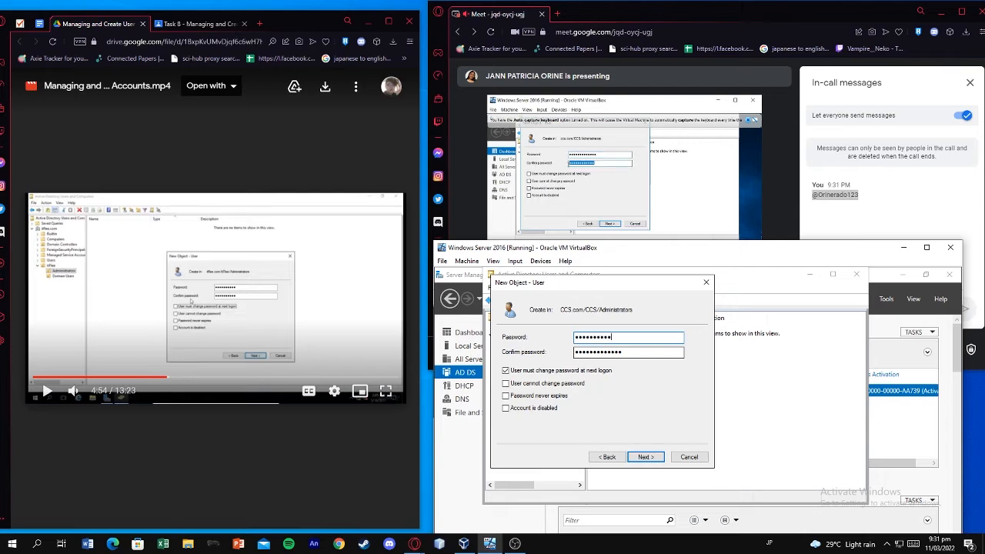
{"action": "key", "text": "Tab"}
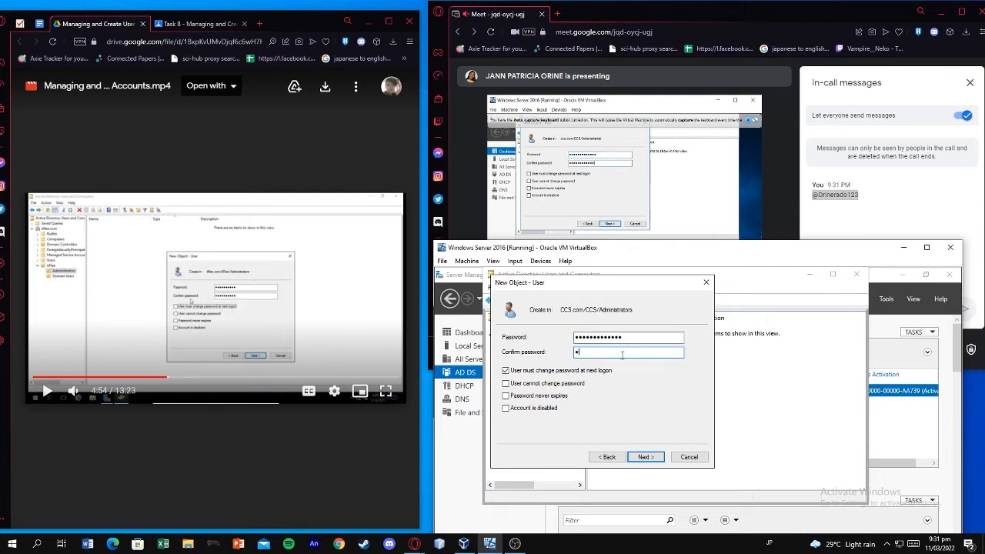
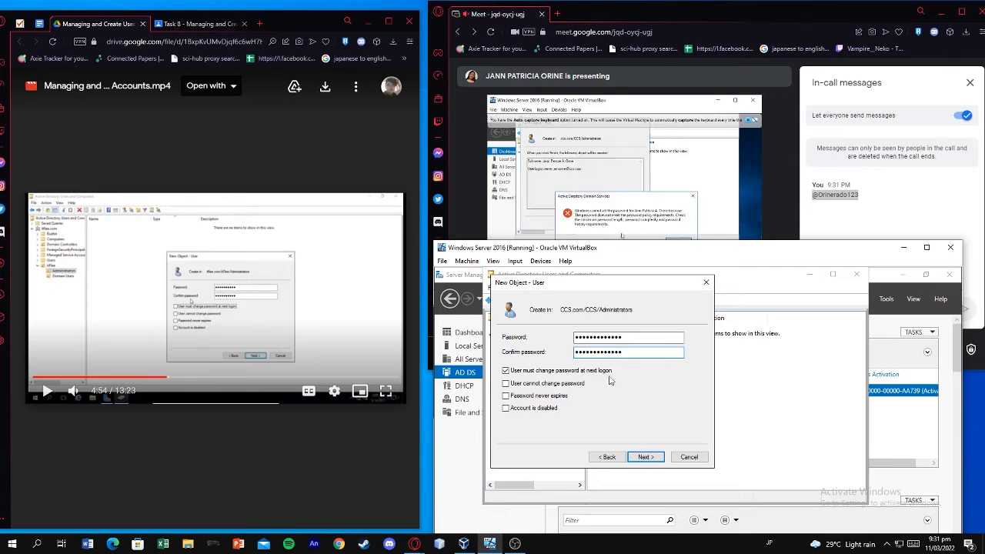
Tick Password never expires, acknowledge its warning, then untick it and tick change-at-next-logon
{"action": "left_click", "coordinate": [343, 319]}
{"action": "left_click", "coordinate": [554, 395]}
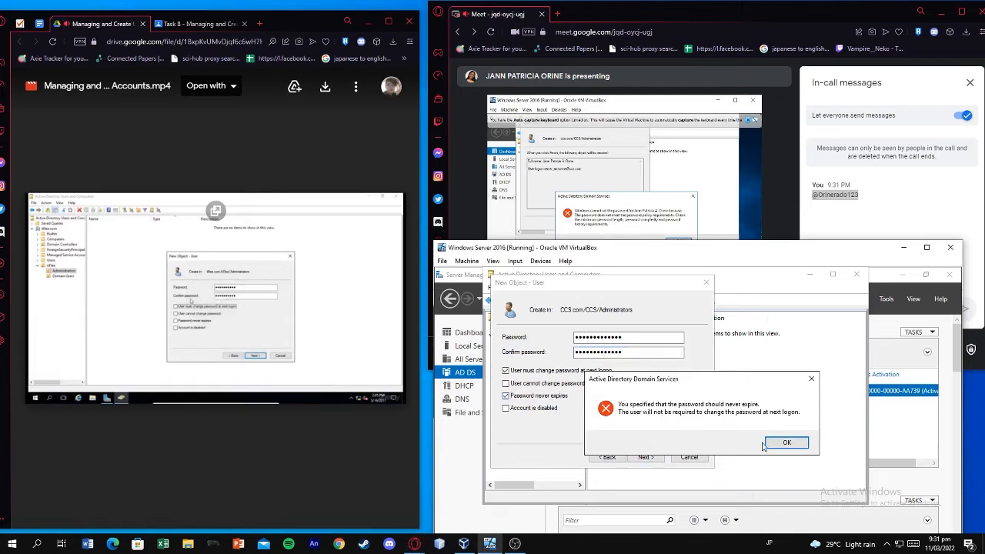
{"action": "left_click", "coordinate": [268, 271]}
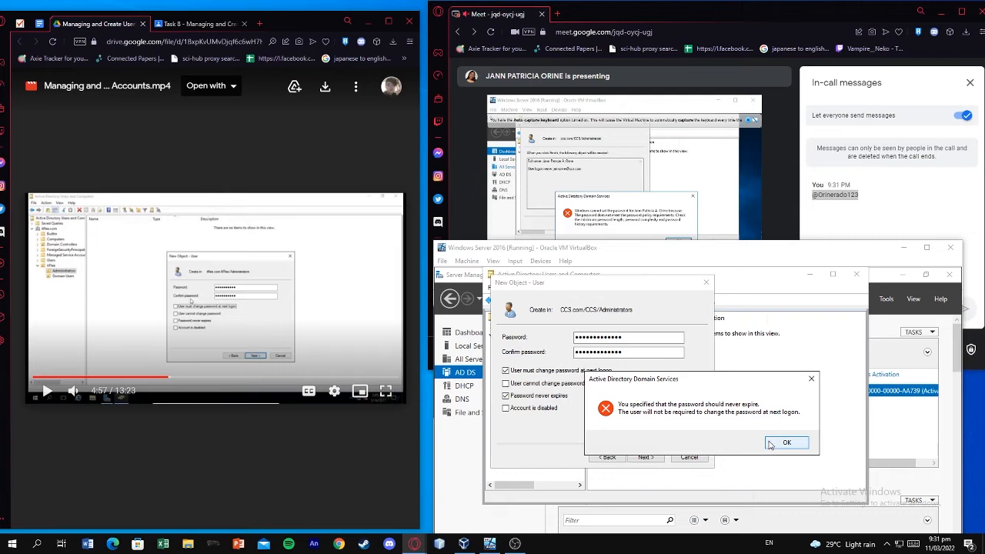
{"action": "left_click", "coordinate": [772, 444]}
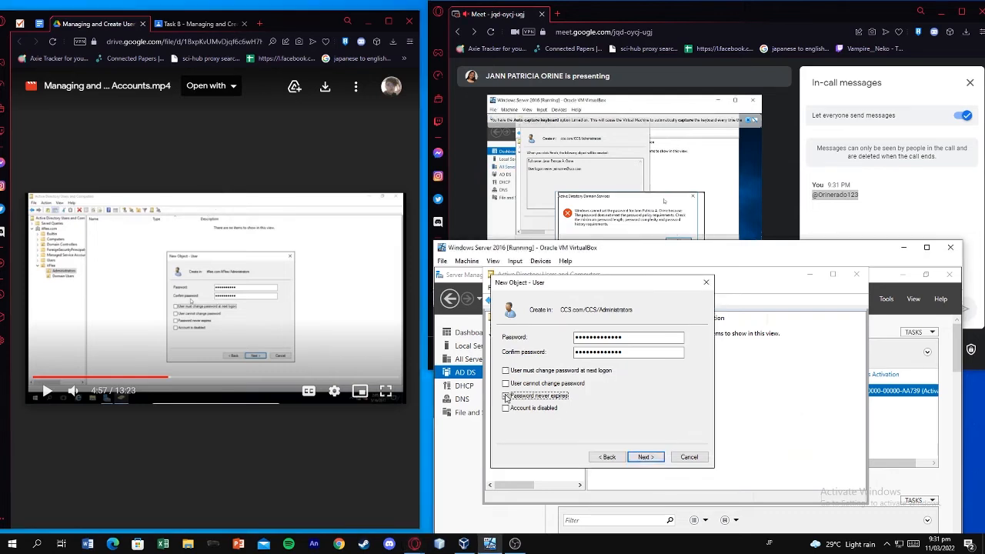
{"action": "left_click", "coordinate": [505, 395]}
{"action": "left_click", "coordinate": [506, 371]}
Untick User must change password at next logon and move on to the summary page
{"action": "left_click", "coordinate": [507, 372]}
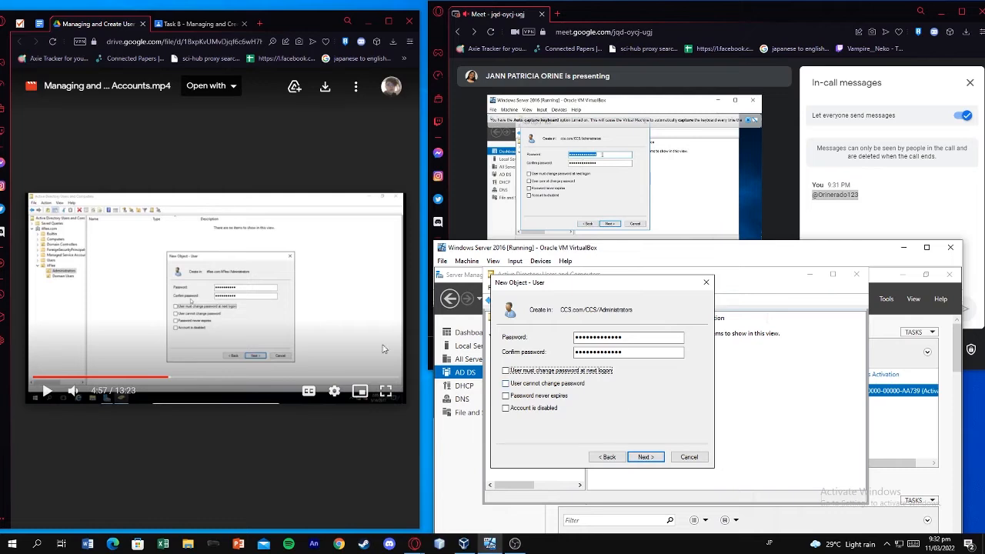
{"action": "double_click", "coordinate": [333, 337]}
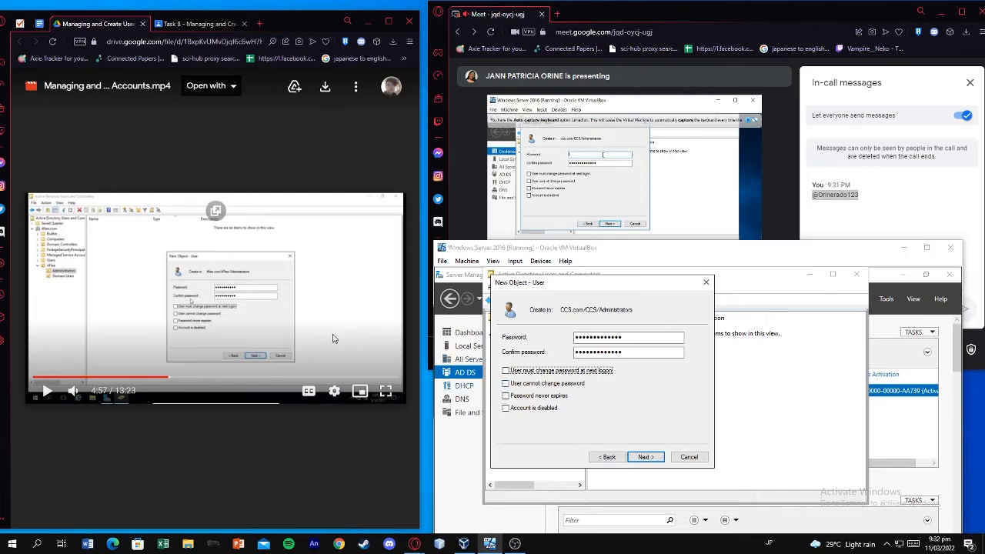
{"action": "key", "text": "Escape"}
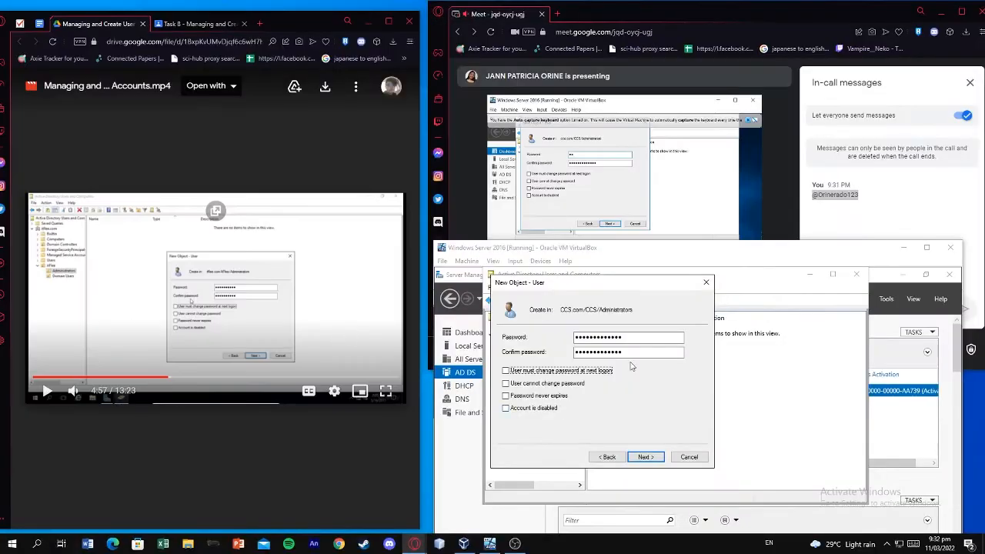
{"action": "left_click", "coordinate": [628, 340]}
{"action": "left_click", "coordinate": [656, 459]}
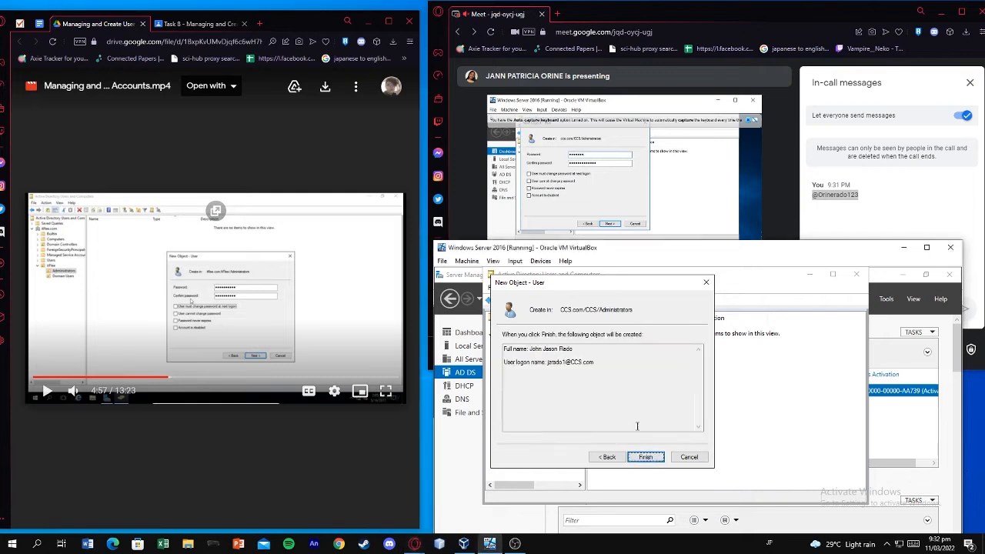
Submit the new account with Finish, which is rejected with a password-policy error
{"action": "left_click", "coordinate": [346, 331]}
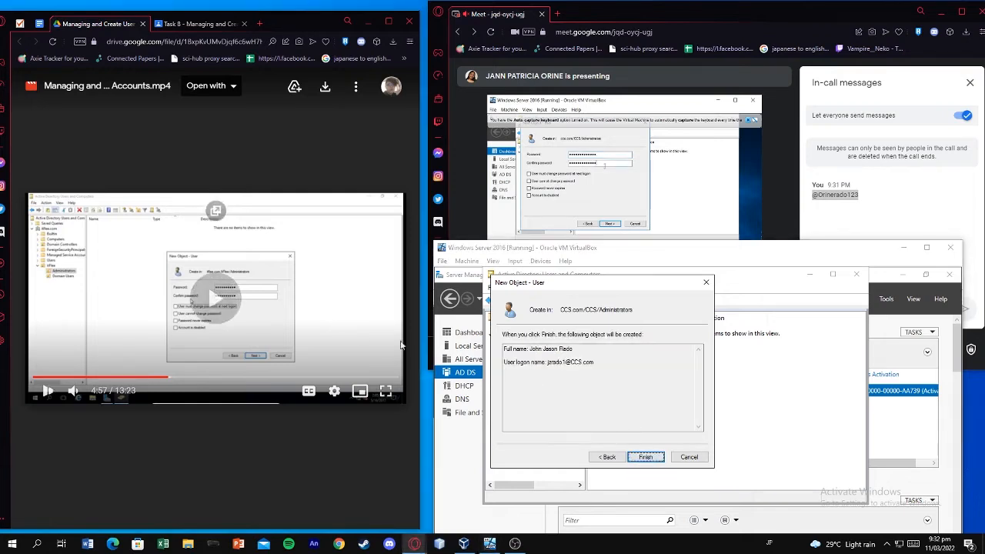
{"action": "left_click", "coordinate": [646, 455]}
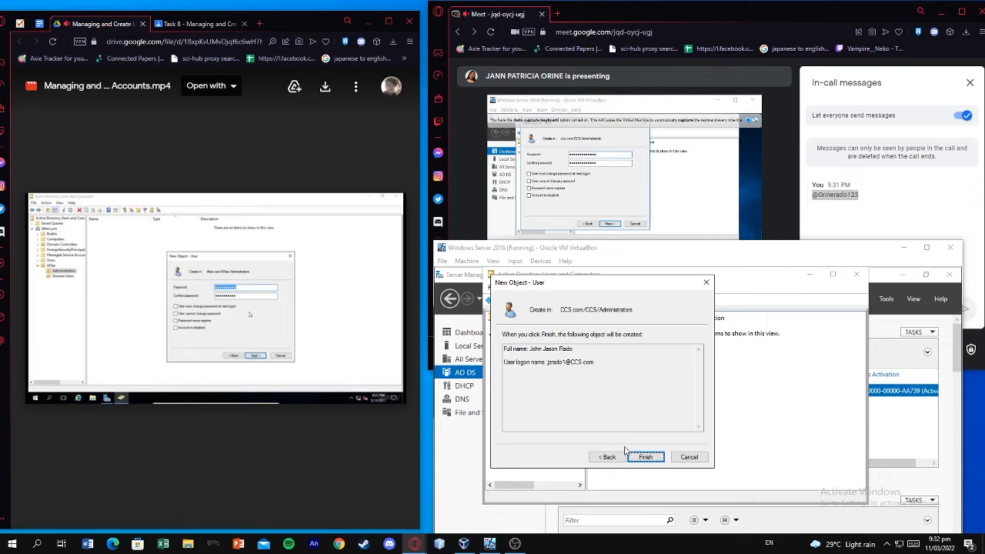
{"action": "left_click", "coordinate": [598, 459]}
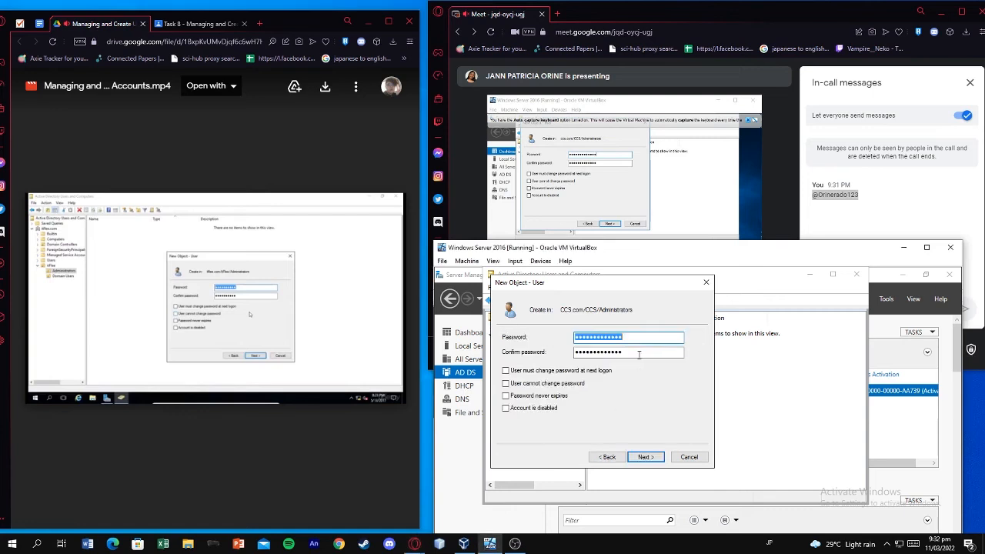
{"action": "left_click", "coordinate": [640, 458]}
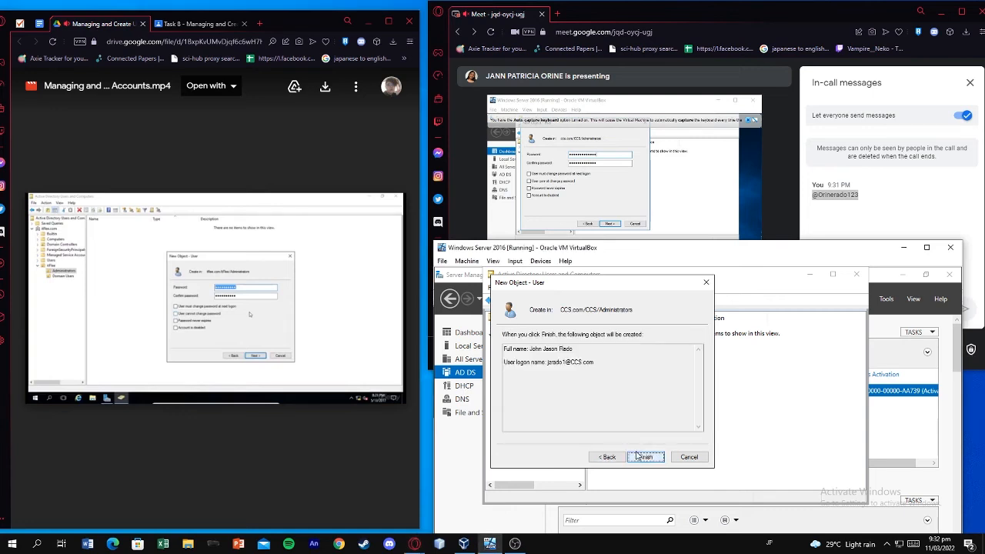
{"action": "left_click", "coordinate": [645, 457]}
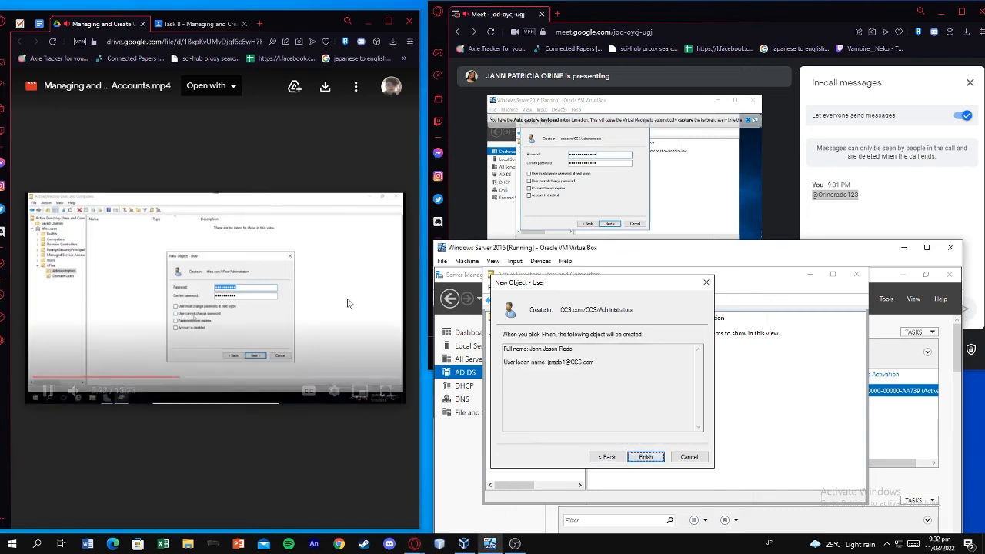
{"action": "left_click", "coordinate": [278, 281]}
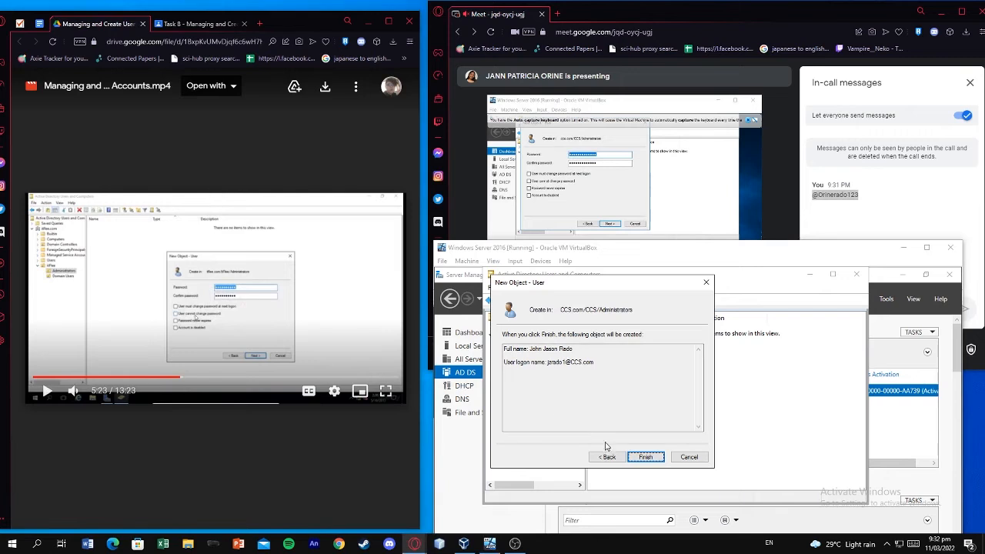
{"action": "left_click", "coordinate": [327, 323]}
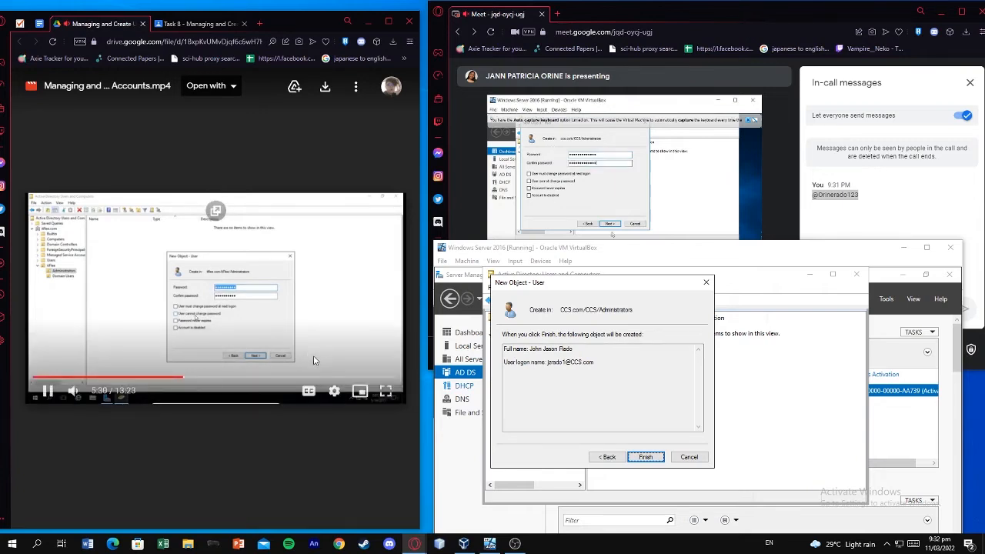
{"action": "left_click", "coordinate": [273, 358]}
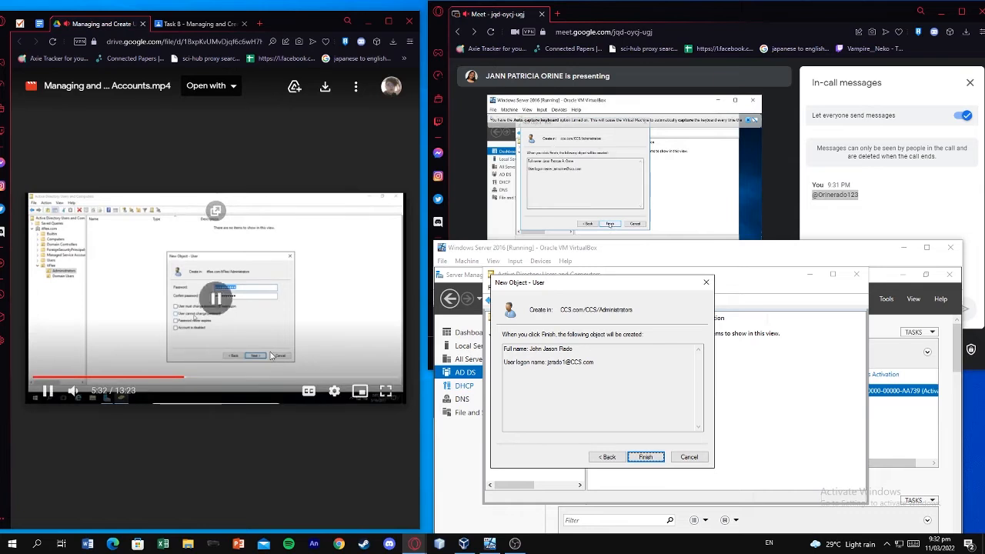
{"action": "left_click", "coordinate": [284, 309]}
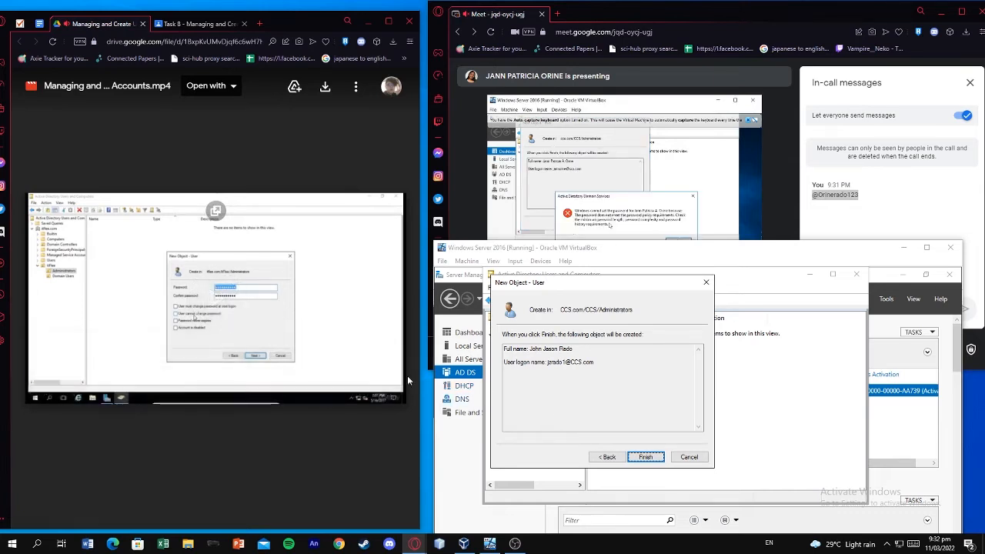
{"action": "left_click", "coordinate": [642, 458]}
{"action": "left_click", "coordinate": [286, 309]}
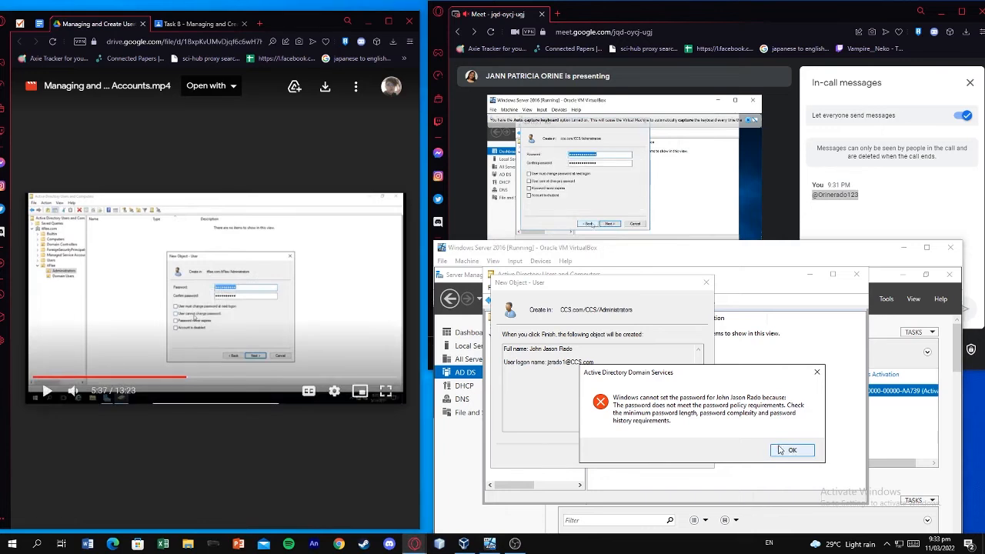
Return to the password page, enter a shorter password in both fields, and retry Finish
{"action": "left_click", "coordinate": [786, 450]}
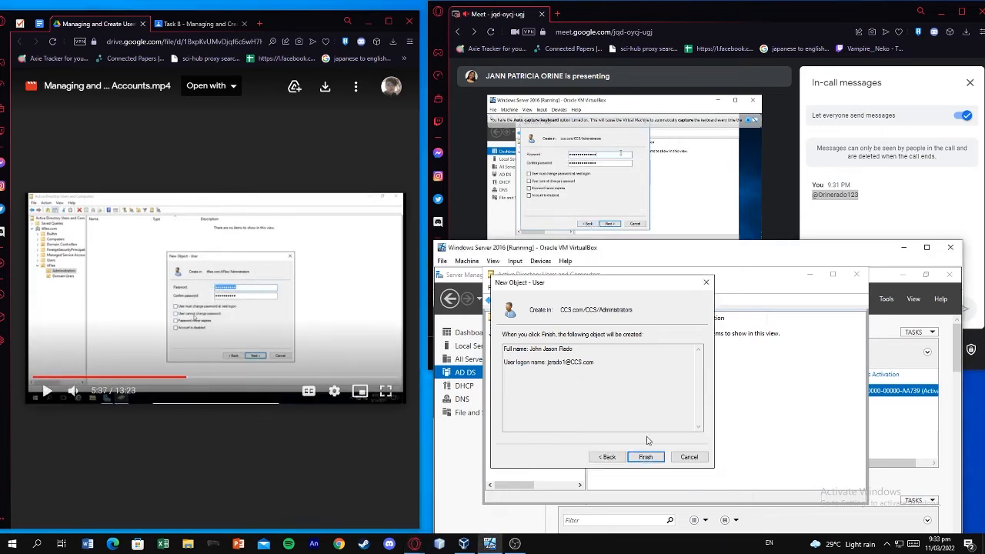
{"action": "left_click", "coordinate": [608, 456]}
{"action": "left_click", "coordinate": [635, 336]}
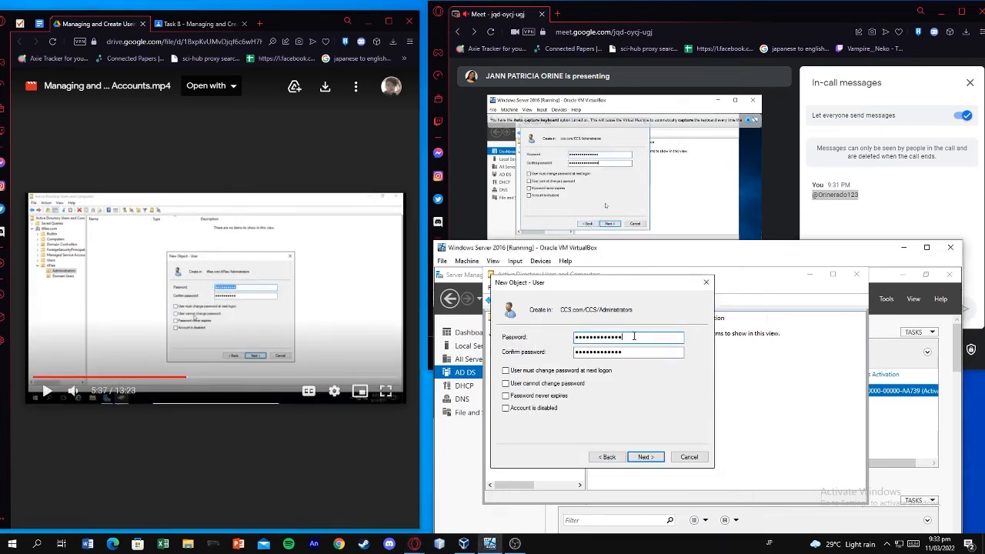
{"action": "left_click_drag", "start_coordinate": [635, 336], "coordinate": [538, 338]}
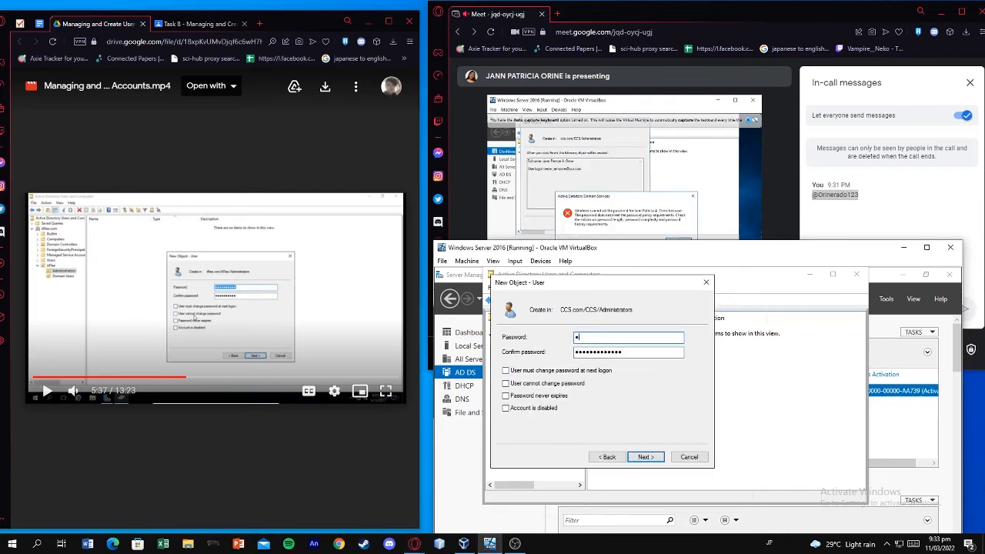
{"action": "key", "text": "Tab"}
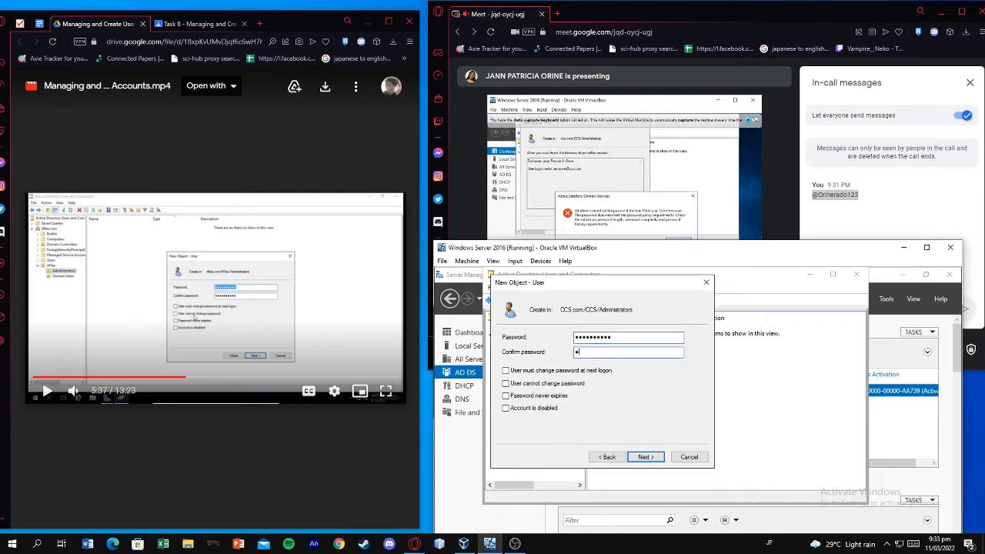
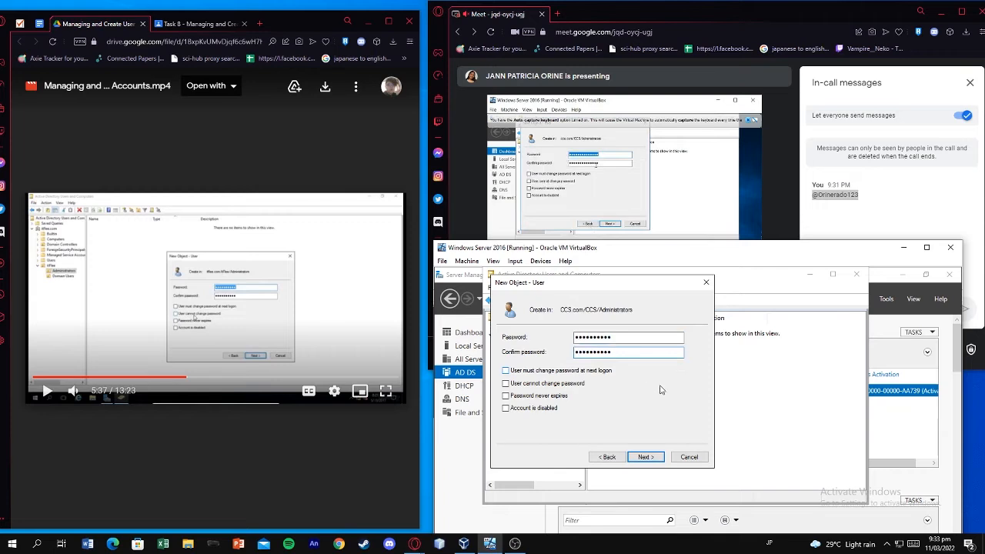
{"action": "left_click", "coordinate": [645, 457]}
{"action": "left_click", "coordinate": [648, 457]}
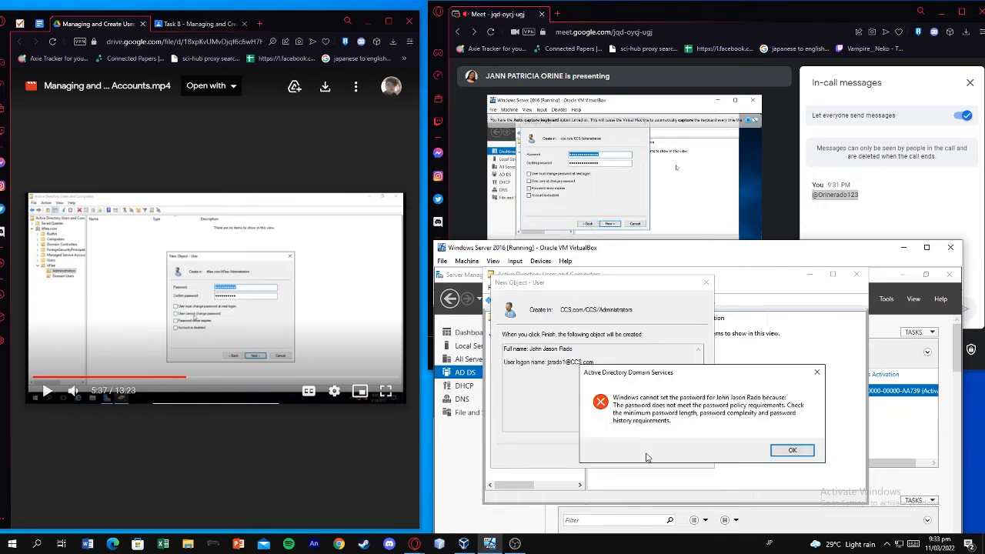
{"action": "left_click", "coordinate": [789, 451]}
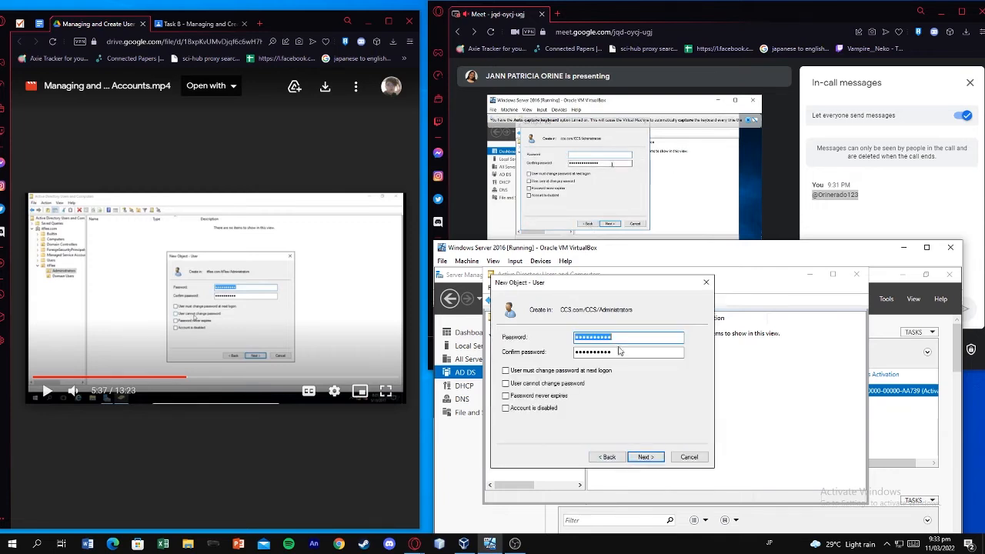
Retype the password and confirmation and retry Finish, which fails the policy again
{"action": "key", "text": "Tab"}
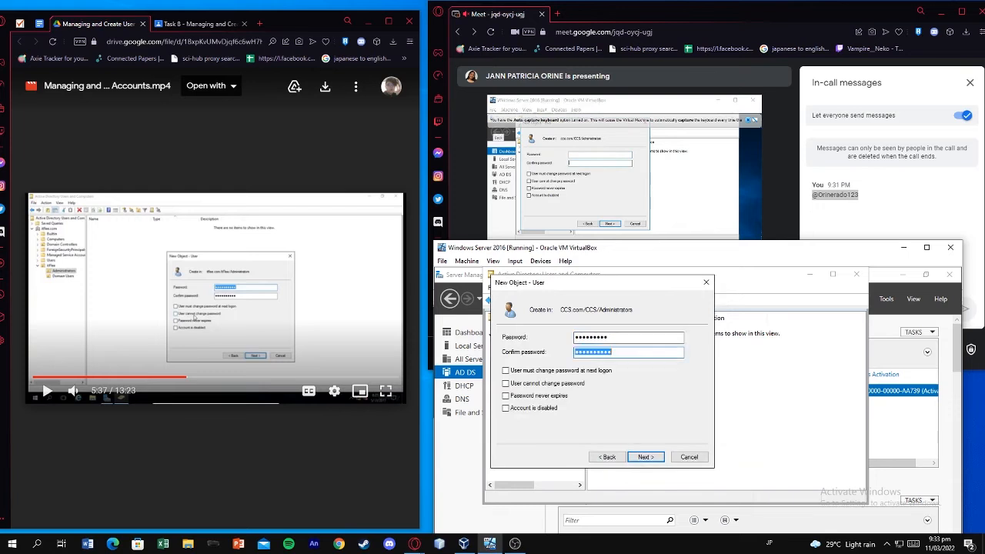
{"action": "key", "text": "ctrl+a"}
{"action": "key", "text": "ctrl+a"}
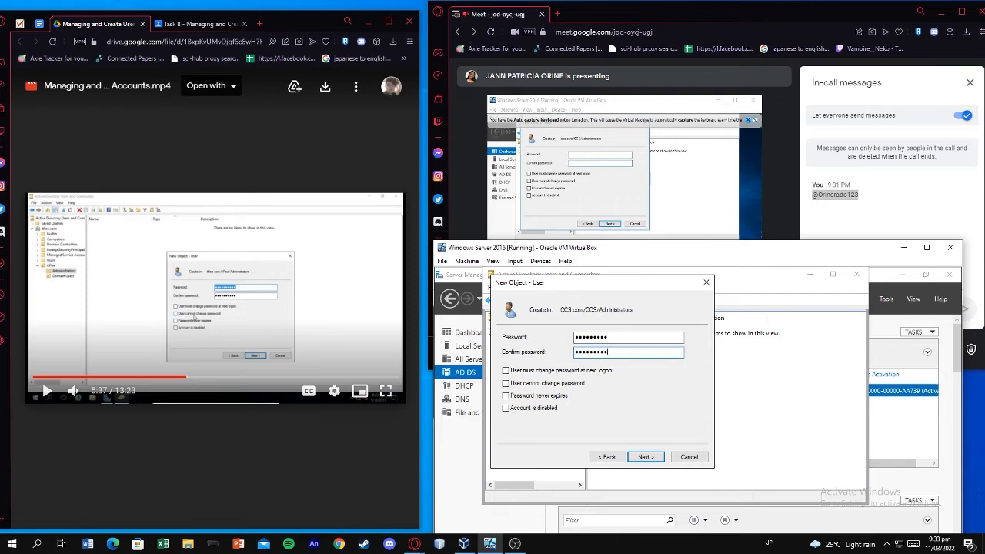
{"action": "left_click", "coordinate": [650, 456]}
{"action": "left_click", "coordinate": [652, 457]}
{"action": "left_click", "coordinate": [792, 450]}
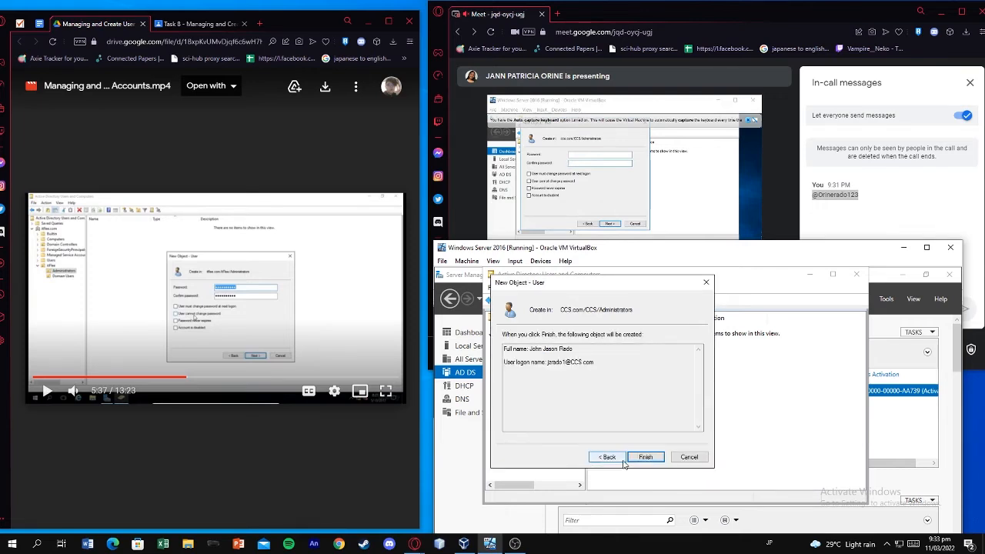
Append 123 to both password fields and retry, getting the policy error once more
{"action": "left_click", "coordinate": [607, 457]}
{"action": "left_click", "coordinate": [623, 337]}
{"action": "type", "text": "123"}
{"action": "left_click", "coordinate": [630, 352]}
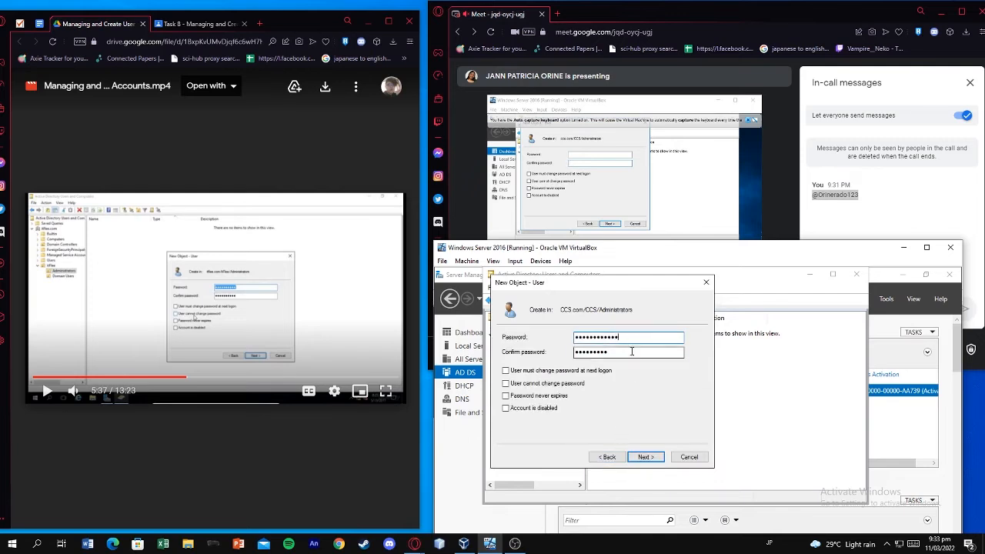
{"action": "type", "text": "123"}
{"action": "left_click", "coordinate": [645, 455]}
{"action": "left_click", "coordinate": [647, 457]}
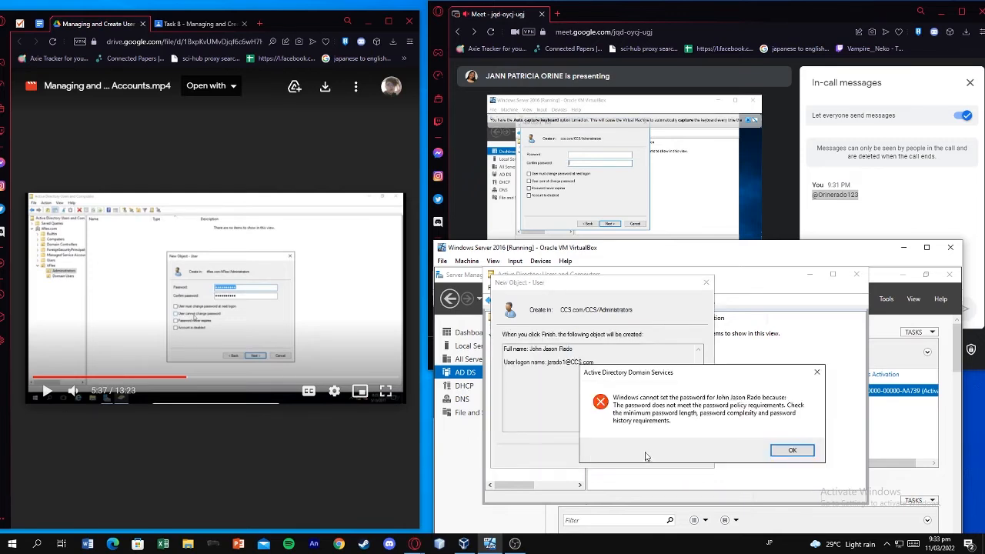
{"action": "left_click", "coordinate": [792, 451]}
{"action": "left_click", "coordinate": [618, 460]}
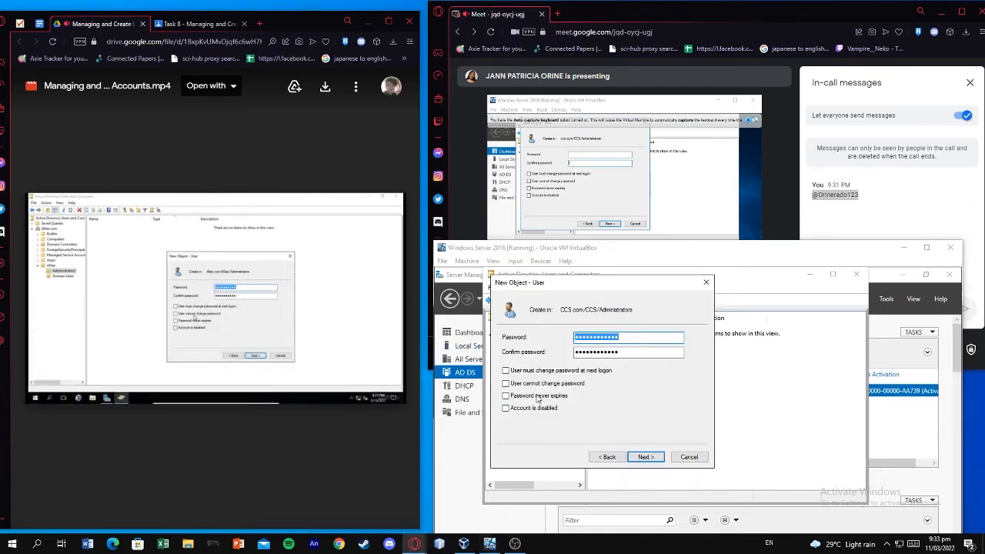
Look up the password shared in the Meet chat, untick Password never expires, and clear the password
{"action": "mouse_move", "coordinate": [308, 364]}
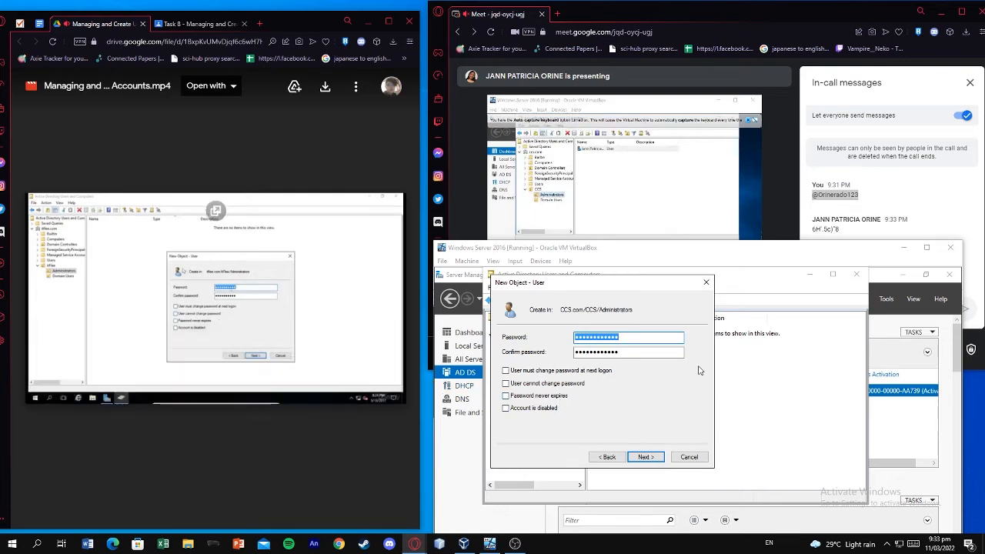
{"action": "left_click", "coordinate": [843, 233]}
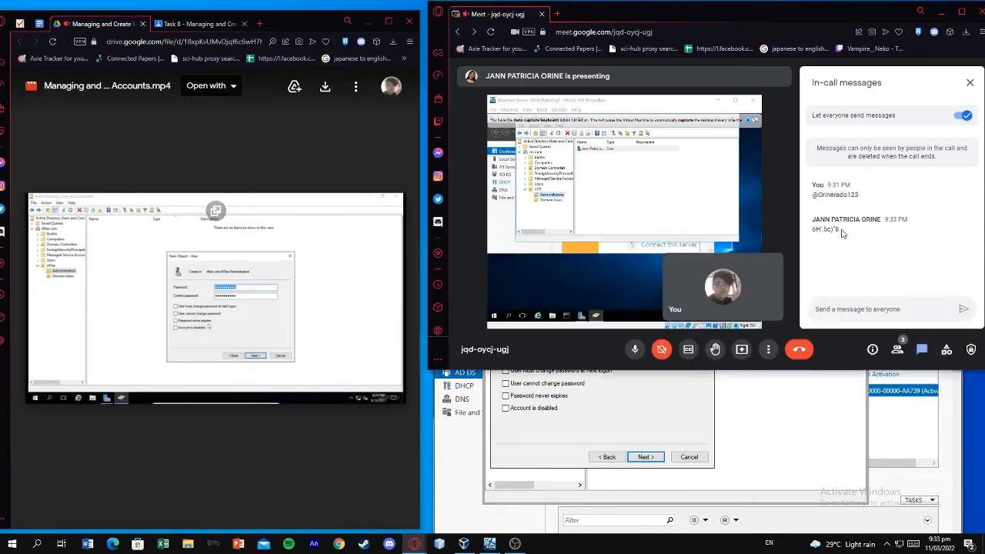
{"action": "mouse_move", "coordinate": [841, 231]}
{"action": "left_mouse_down"}
{"action": "mouse_move", "coordinate": [817, 231]}
{"action": "mouse_move", "coordinate": [838, 230]}
{"action": "left_mouse_up"}
{"action": "left_click", "coordinate": [658, 403]}
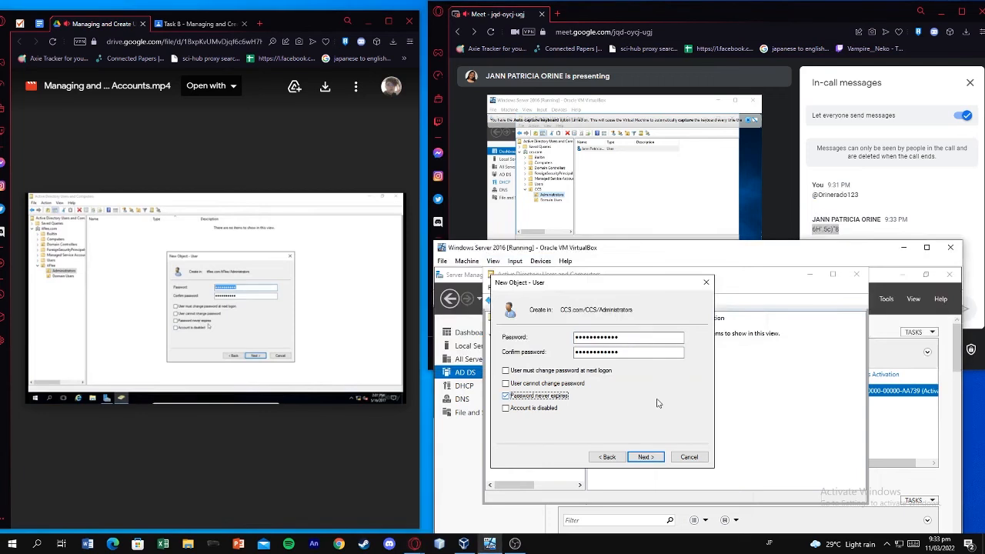
{"action": "left_click", "coordinate": [578, 397]}
{"action": "left_click_drag", "start_coordinate": [622, 337], "coordinate": [580, 346]}
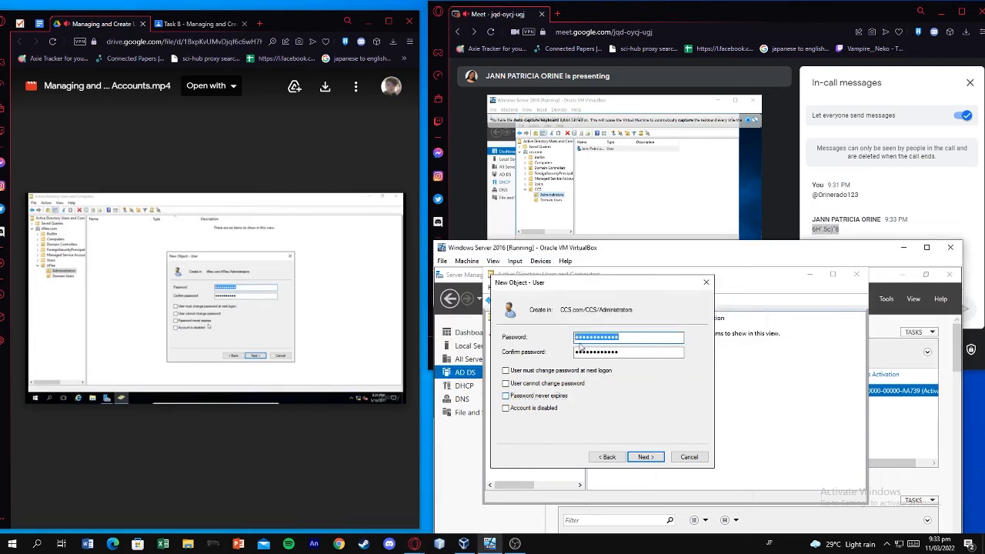
{"action": "key", "text": "BackSpace"}
Copy the password from the Meet chat and try pasting it into the password field, unsuccessfully
{"action": "right_click", "coordinate": [628, 336]}
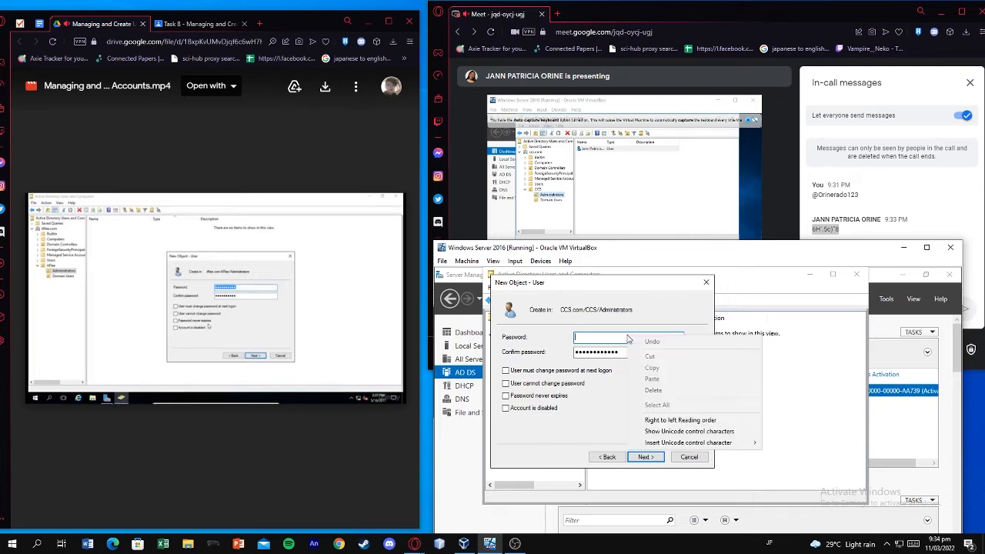
{"action": "left_click_drag", "start_coordinate": [859, 232], "coordinate": [813, 229]}
{"action": "right_click", "coordinate": [814, 230]}
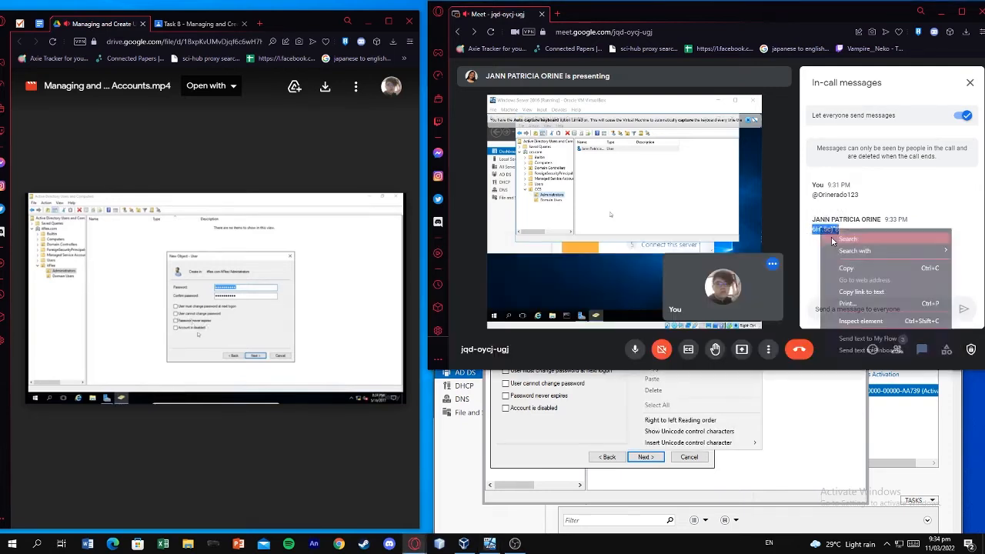
{"action": "left_click", "coordinate": [849, 254]}
{"action": "right_click", "coordinate": [827, 229]}
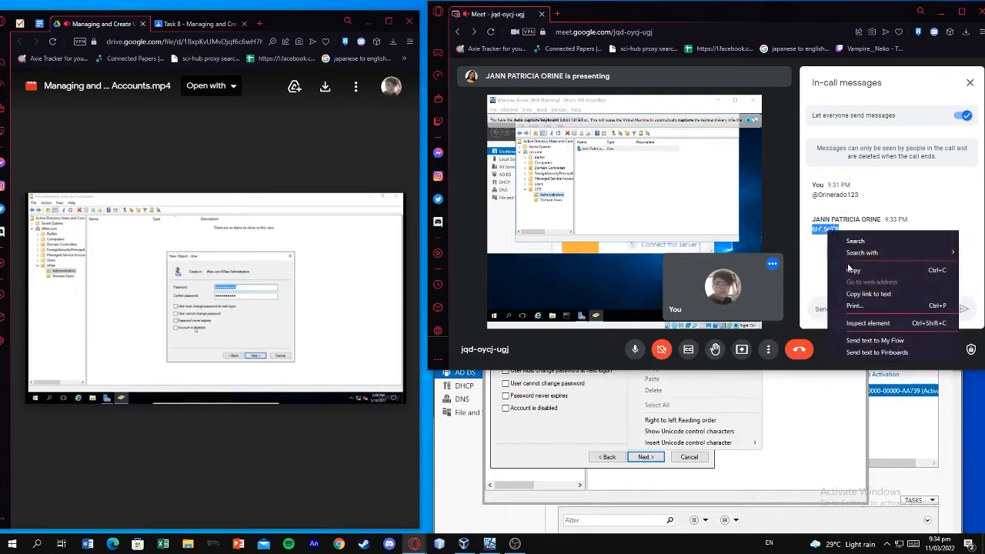
{"action": "left_click", "coordinate": [850, 268]}
{"action": "key", "text": "alt+Tab"}
{"action": "right_click", "coordinate": [604, 340]}
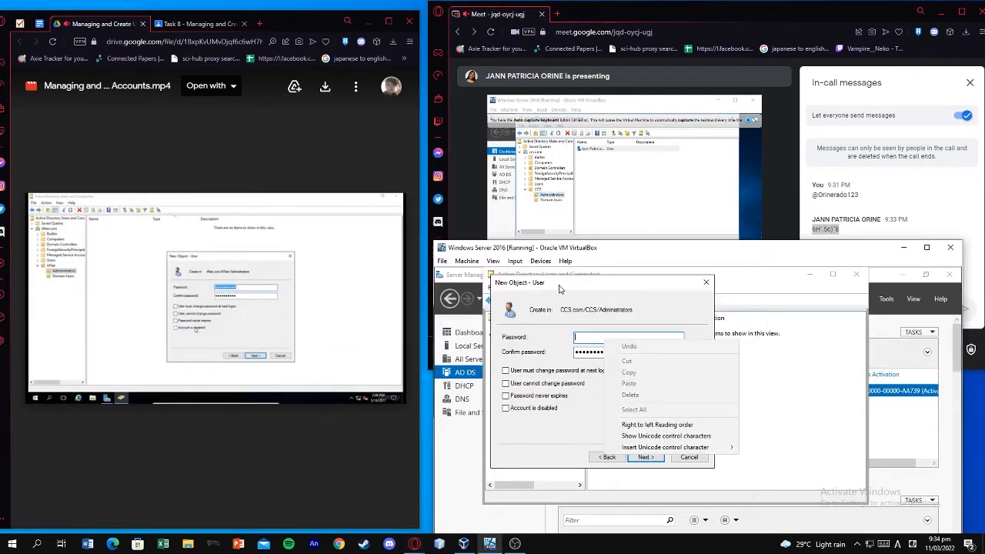
{"action": "left_click", "coordinate": [541, 264]}
{"action": "mouse_move", "coordinate": [526, 265]}
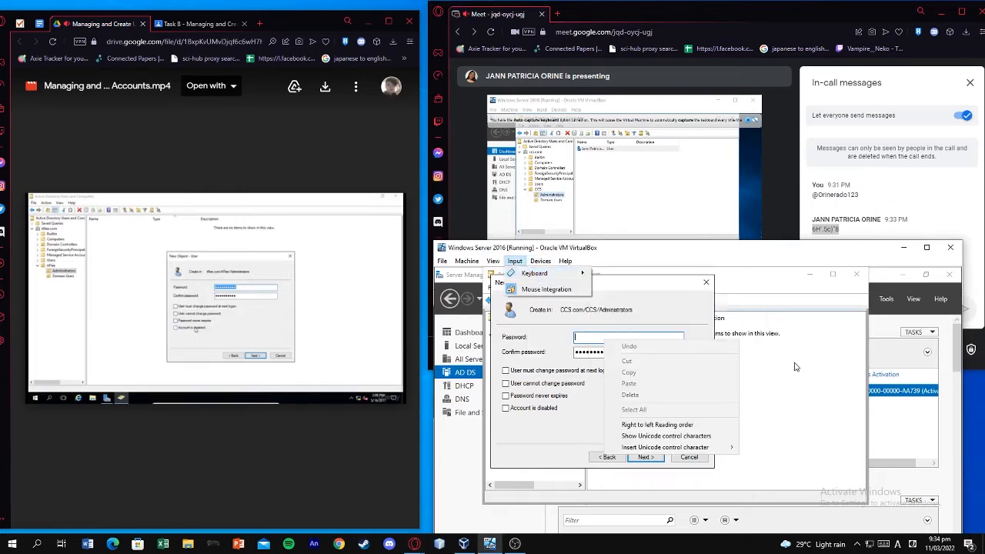
{"action": "left_click", "coordinate": [646, 338]}
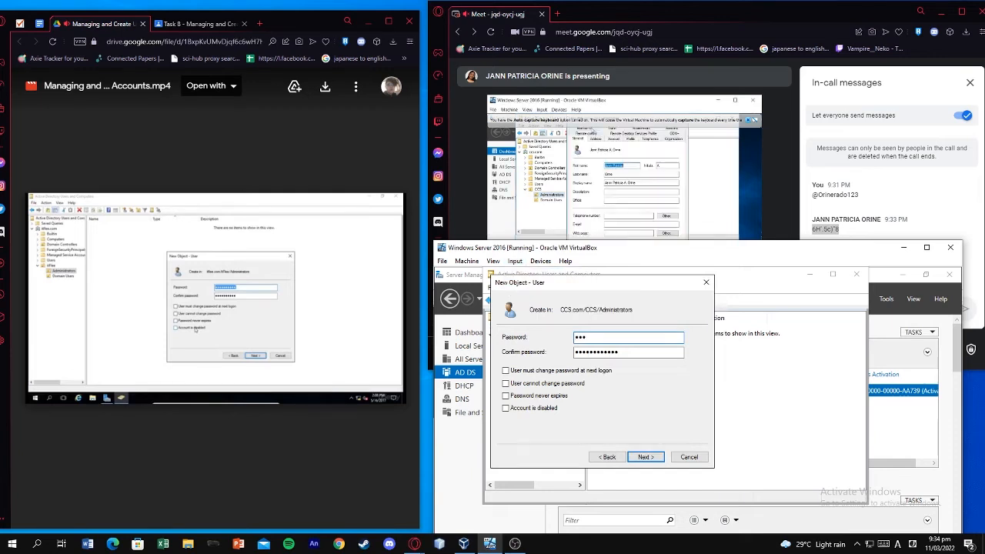
Type the shared password in both fields and finish creating the account
{"action": "type", "text": "••••"}
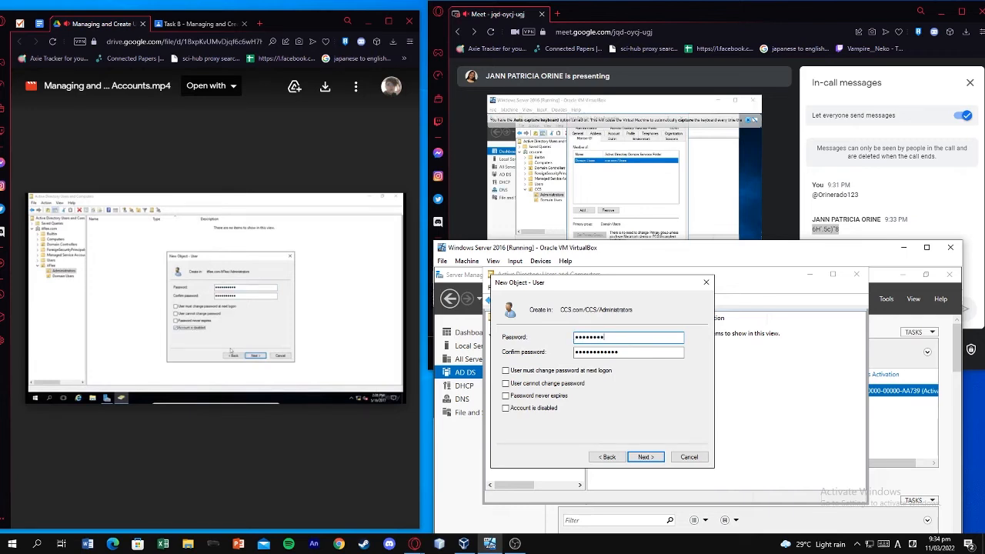
{"action": "key", "text": "Tab"}
{"action": "type", "text": "@O"}
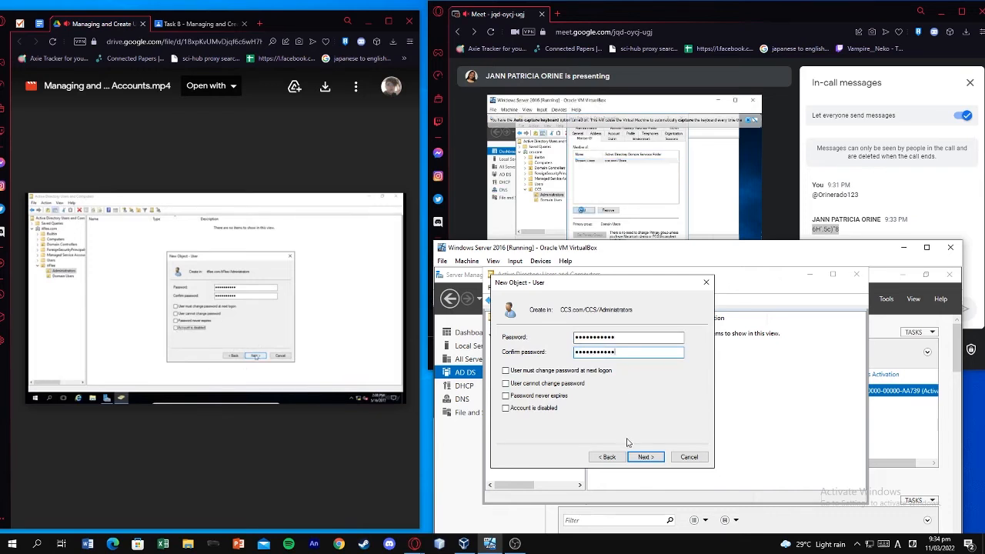
{"action": "left_click", "coordinate": [643, 457]}
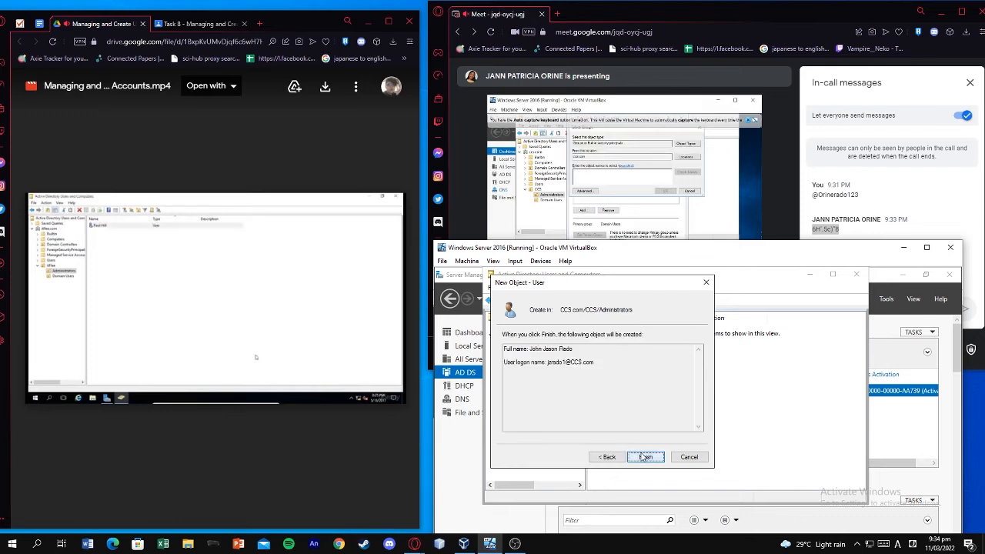
{"action": "left_click", "coordinate": [644, 457]}
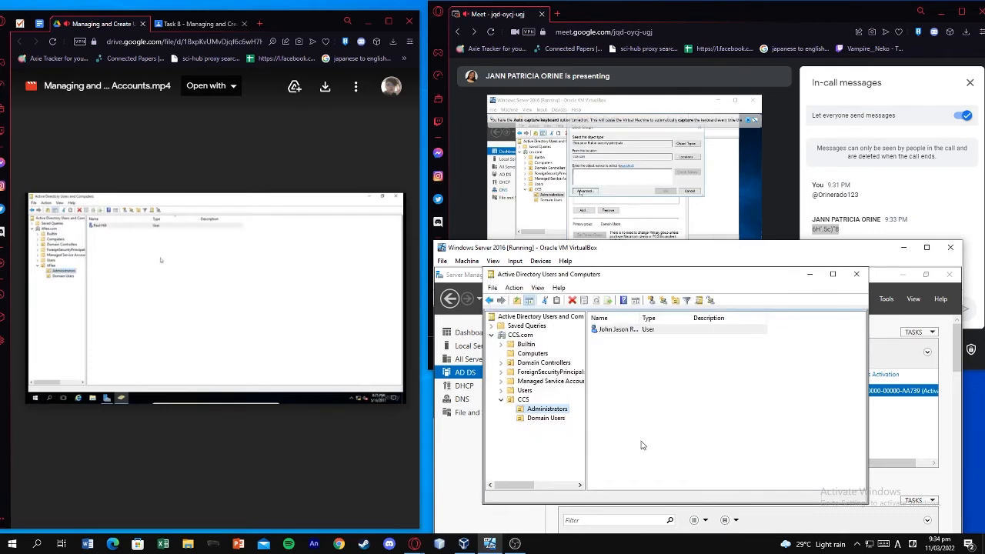
Open Properties for the newly created user in the Administrators OU
{"action": "right_click", "coordinate": [638, 333]}
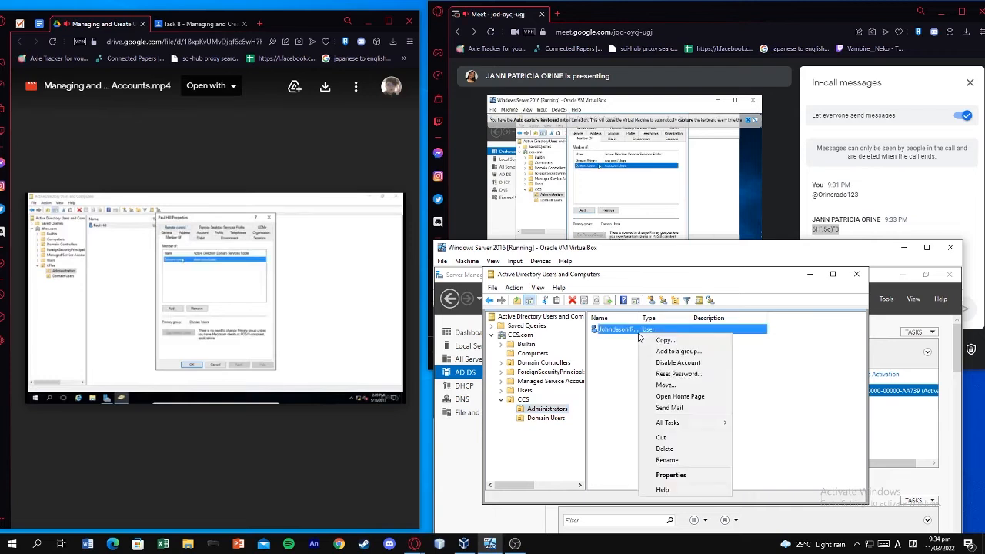
{"action": "left_click", "coordinate": [304, 277]}
{"action": "key", "text": "Left"}
{"action": "key", "text": "Left"}
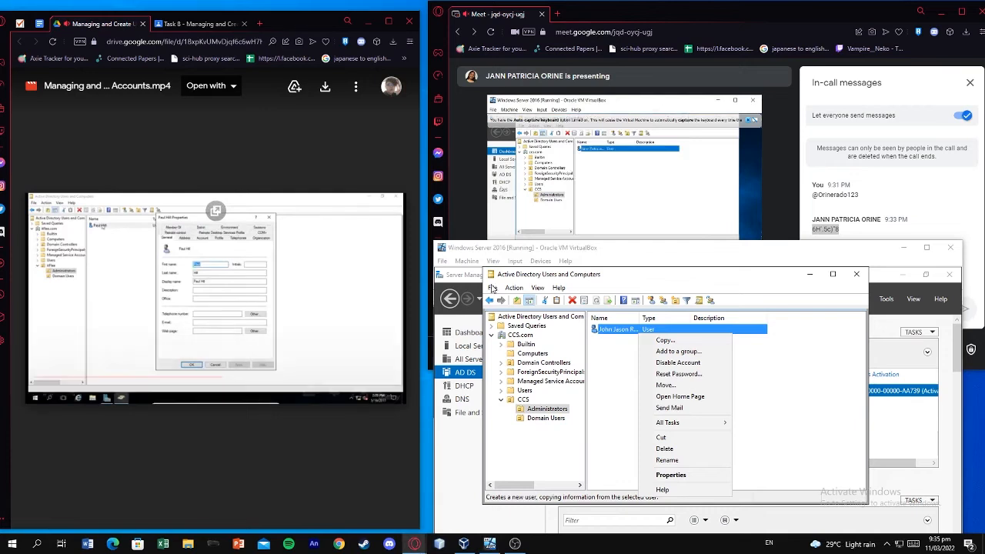
{"action": "left_click", "coordinate": [671, 475]}
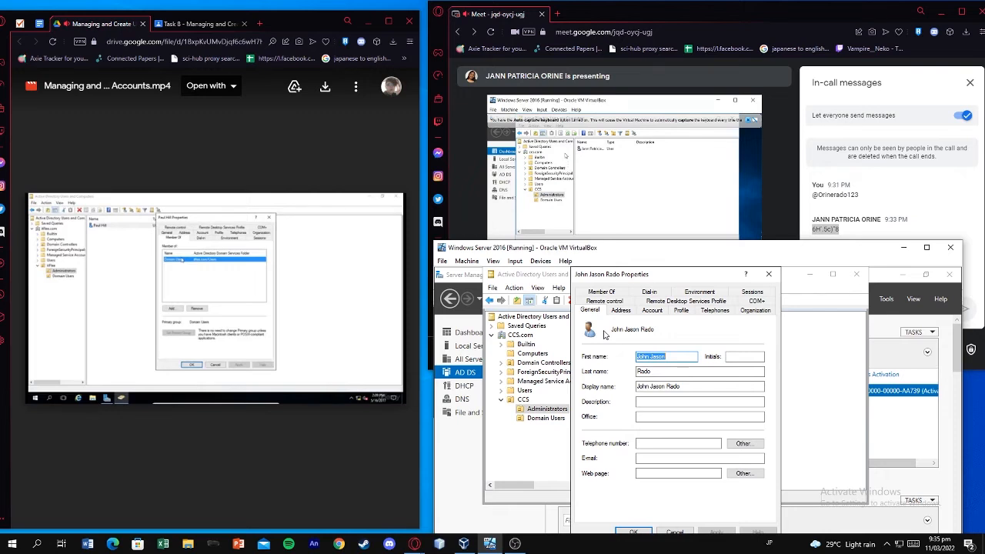
Add the user to Domain Admins on the Member Of tab and close Properties with OK
{"action": "left_click", "coordinate": [620, 293]}
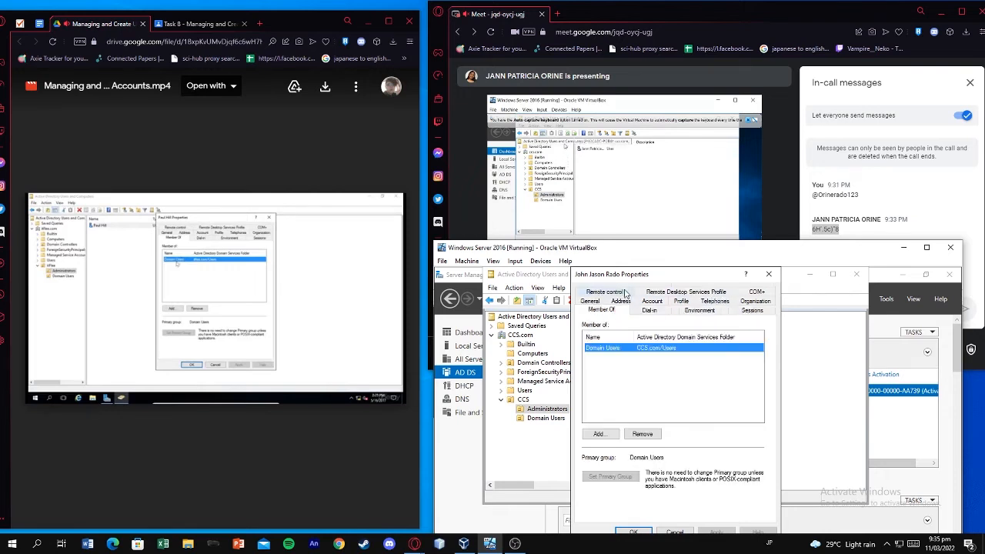
{"action": "left_click", "coordinate": [603, 432]}
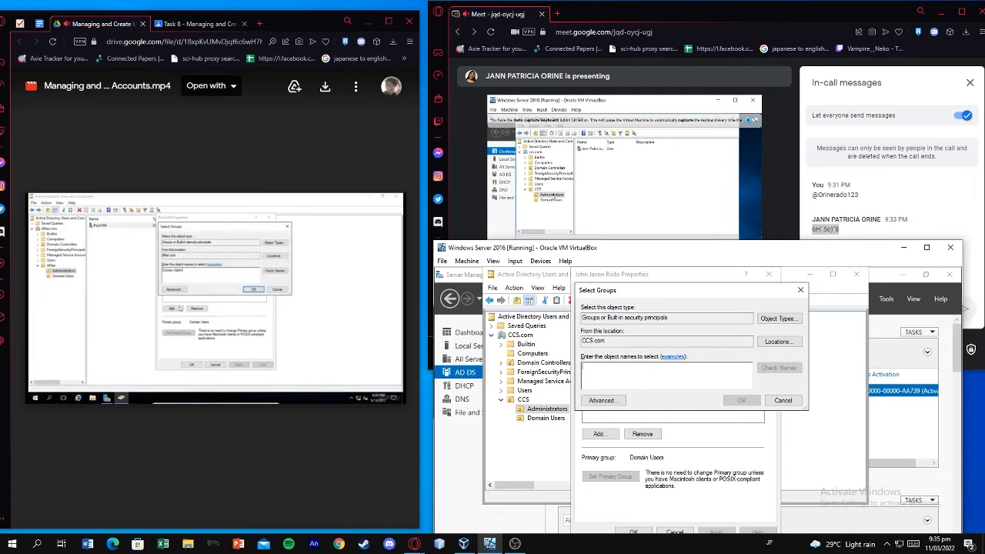
{"action": "type", "text": "Domain Admins"}
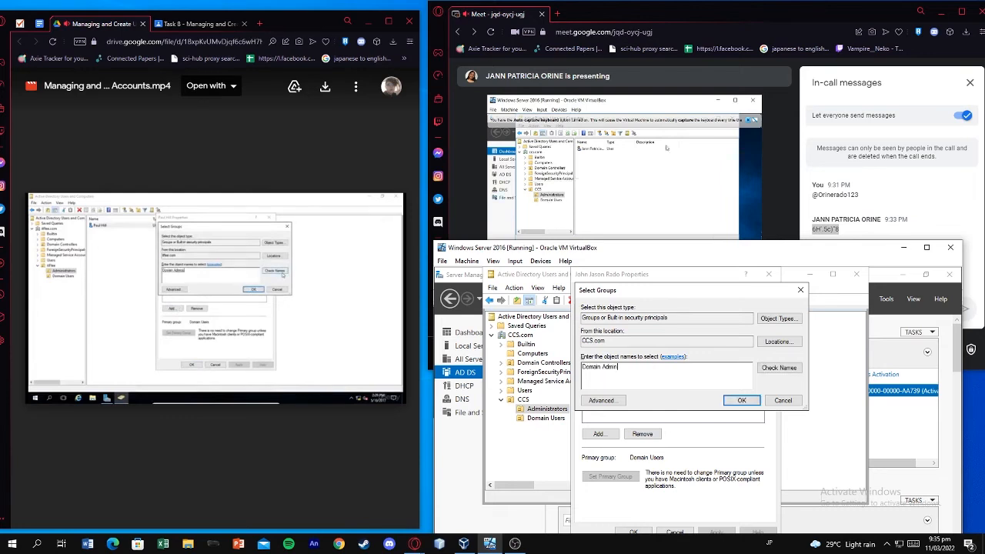
{"action": "left_click", "coordinate": [778, 368]}
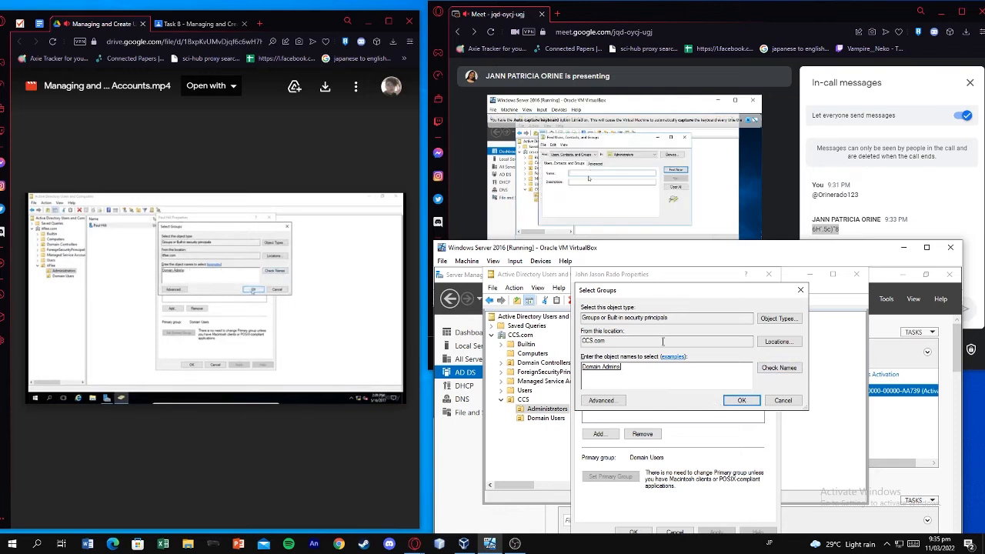
{"action": "left_click", "coordinate": [741, 401]}
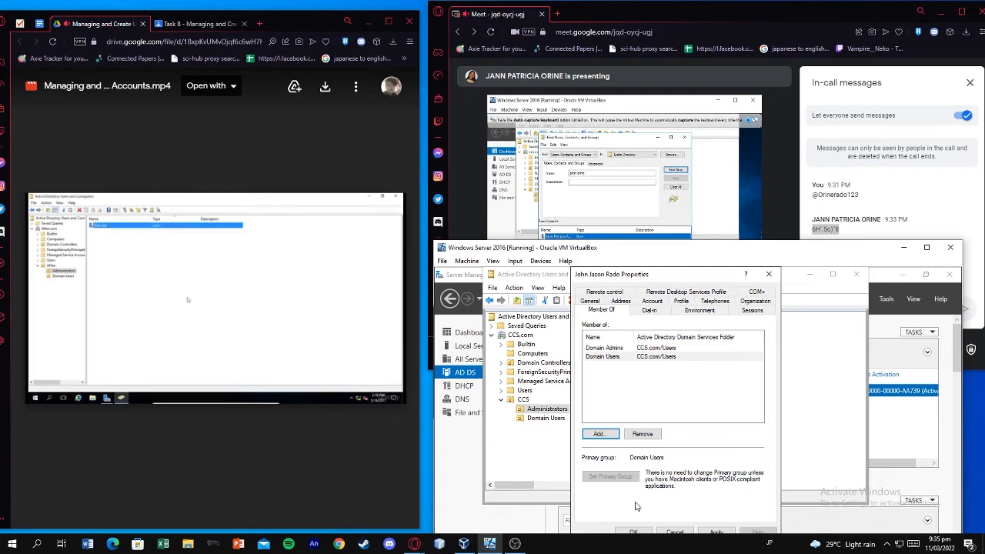
{"action": "left_click", "coordinate": [634, 532]}
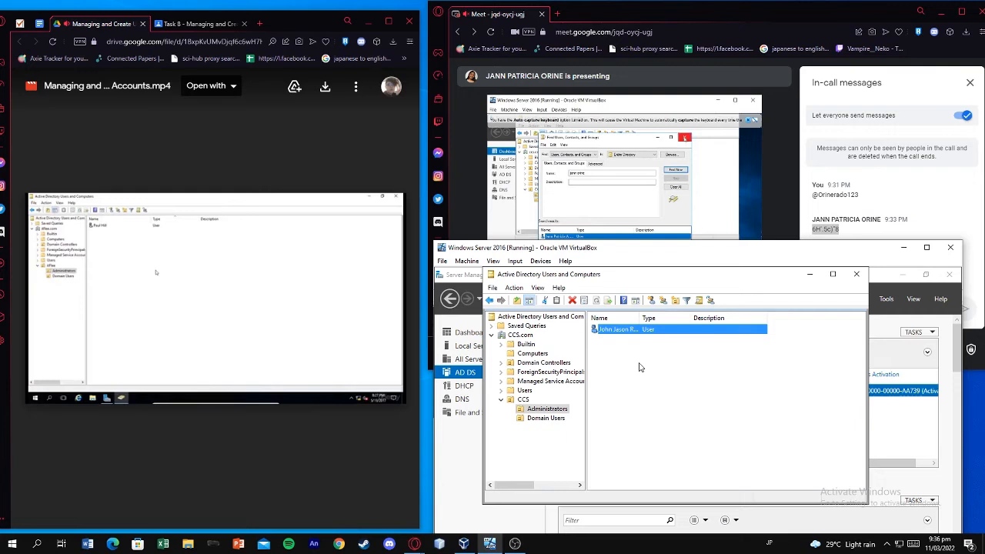
Hide the recorder, select the Administrators unit, and launch Find Users, Contacts, and Groups
{"action": "left_click", "coordinate": [516, 543]}
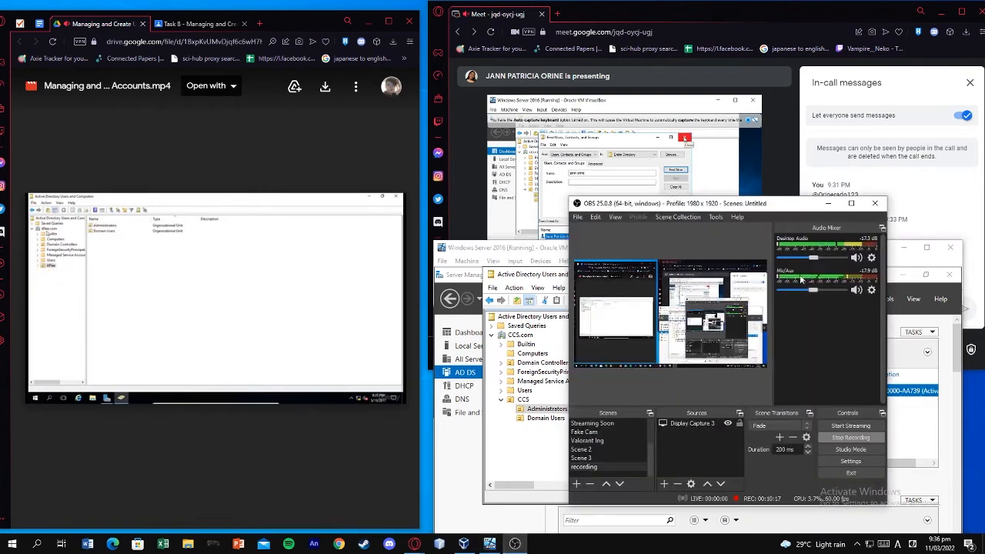
{"action": "left_click", "coordinate": [829, 204]}
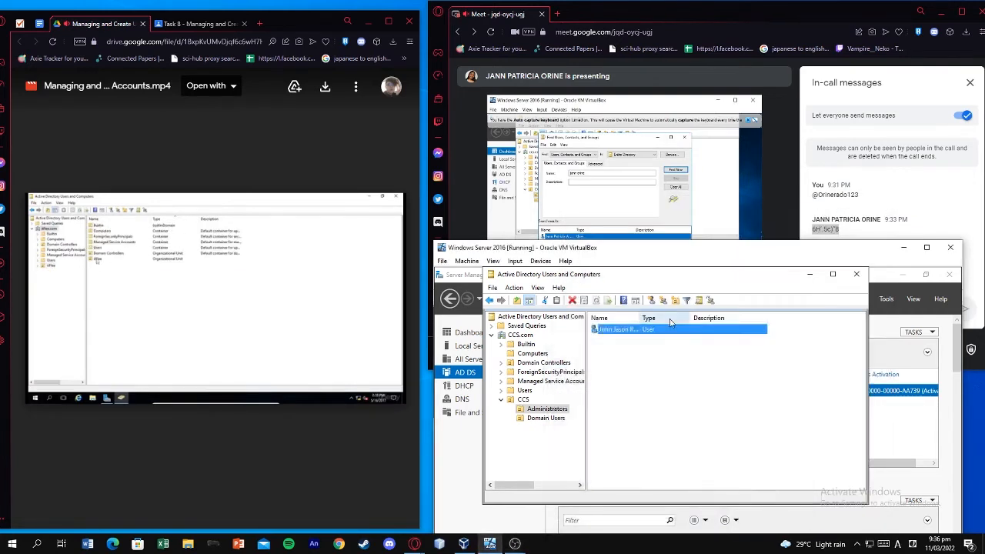
{"action": "left_click", "coordinate": [551, 419]}
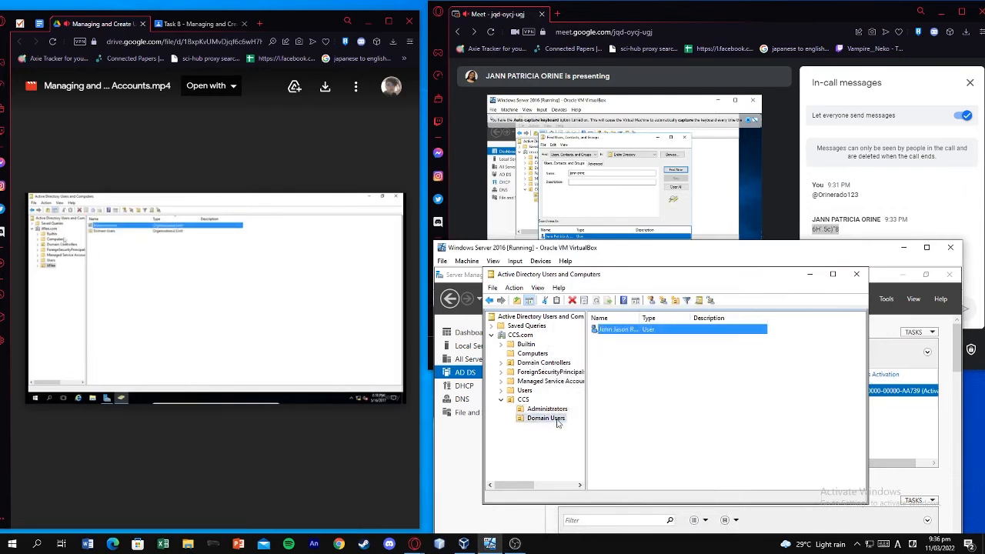
{"action": "left_click", "coordinate": [560, 408]}
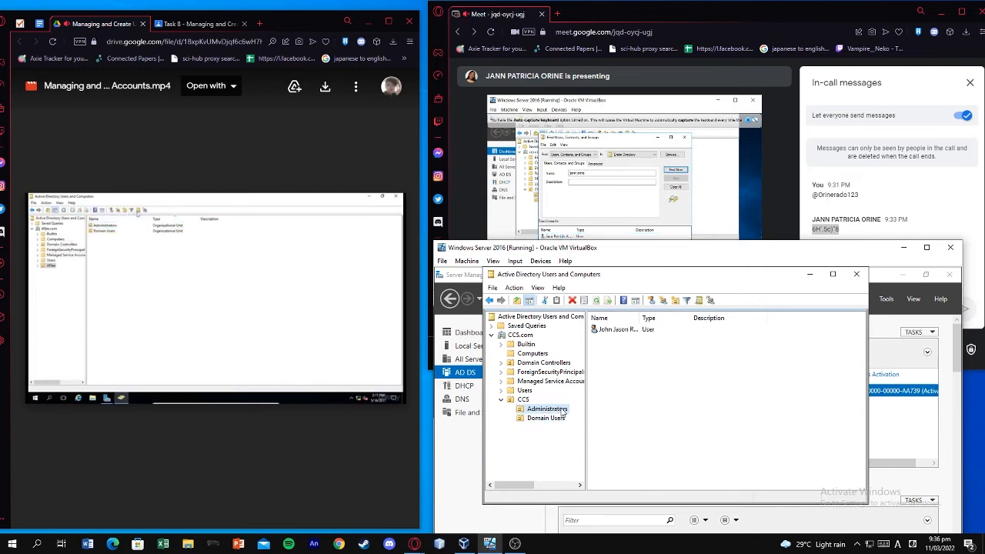
{"action": "left_click", "coordinate": [698, 302]}
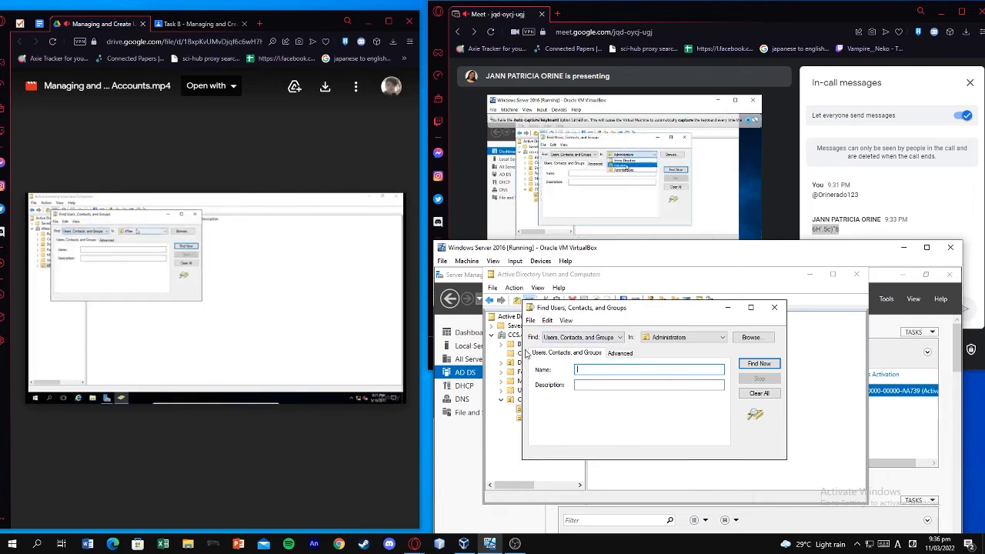
Search the Entire Directory for users, contacts and groups by name
{"action": "left_click", "coordinate": [585, 337]}
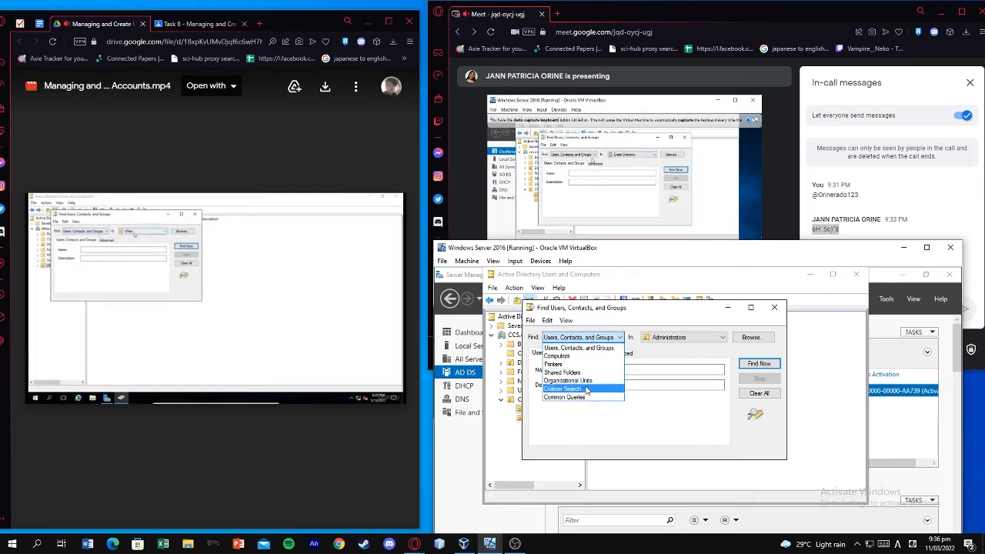
{"action": "left_click", "coordinate": [579, 348]}
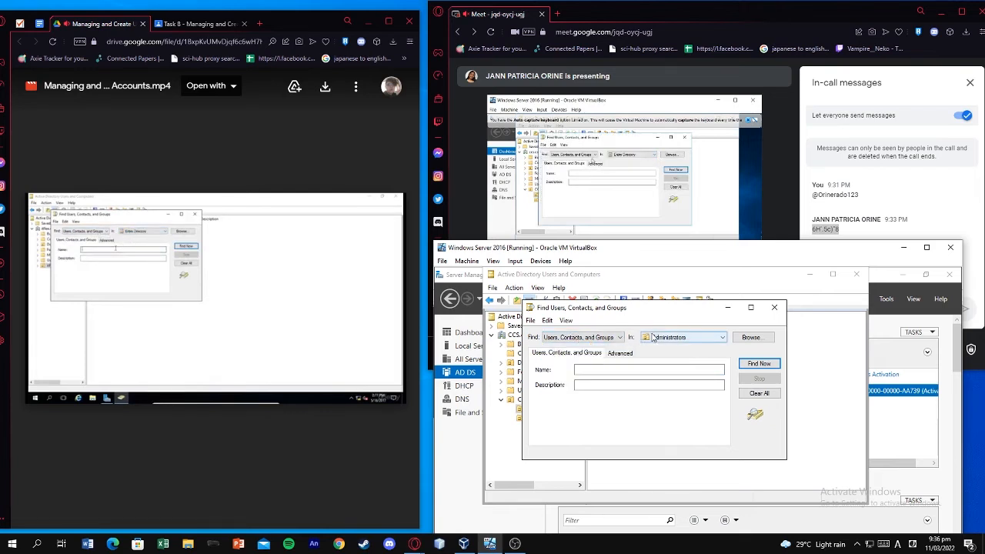
{"action": "left_click", "coordinate": [653, 337]}
{"action": "left_click", "coordinate": [659, 350]}
{"action": "left_click", "coordinate": [655, 371]}
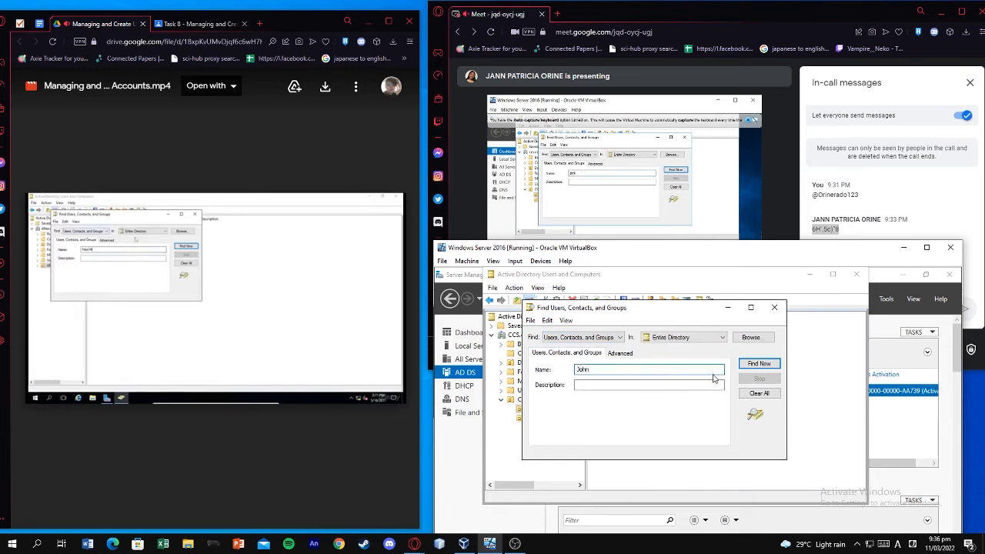
{"action": "key", "text": "Return"}
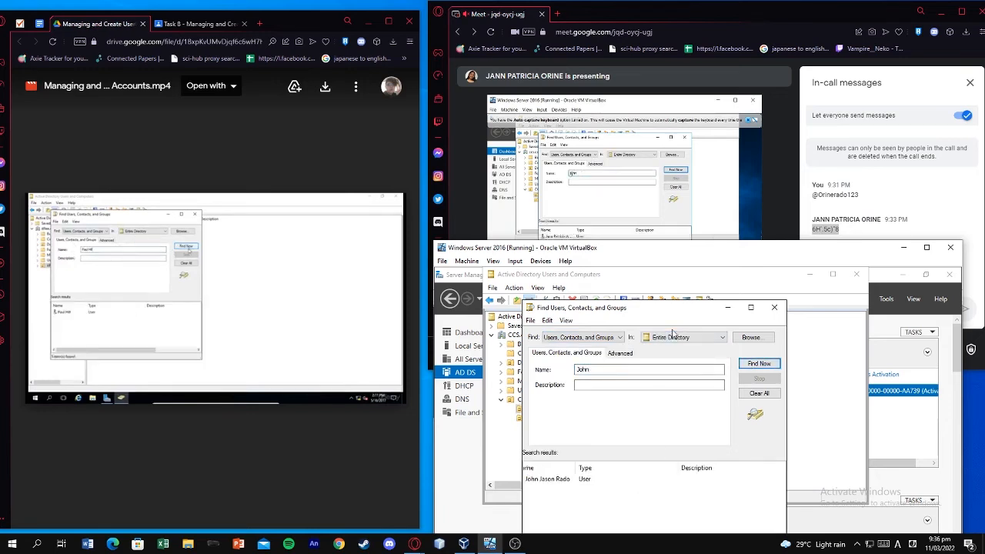
Resize the Find window and inspect the Advanced tab's Field list without choosing a field
{"action": "left_click_drag", "start_coordinate": [698, 307], "coordinate": [724, 266]}
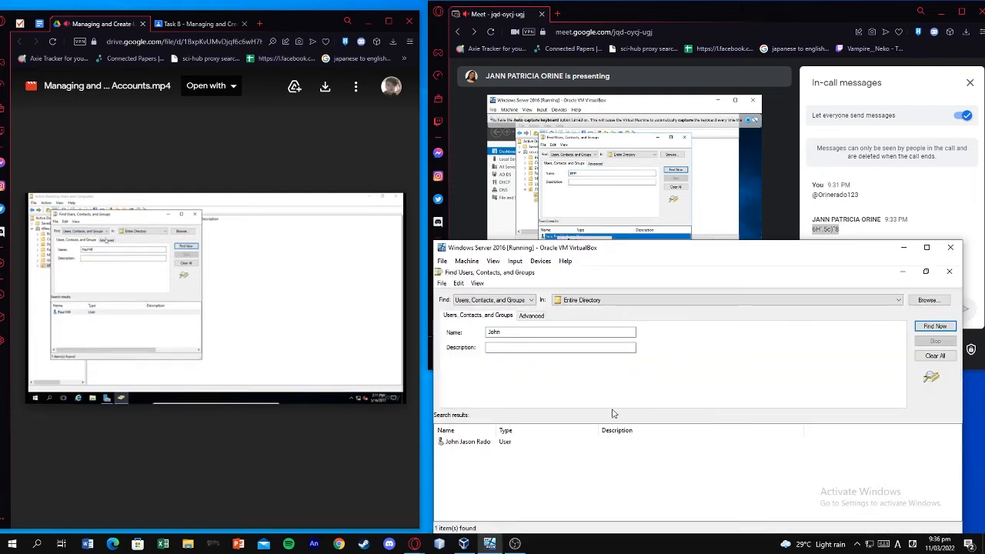
{"action": "left_click_drag", "start_coordinate": [702, 252], "coordinate": [699, 189]}
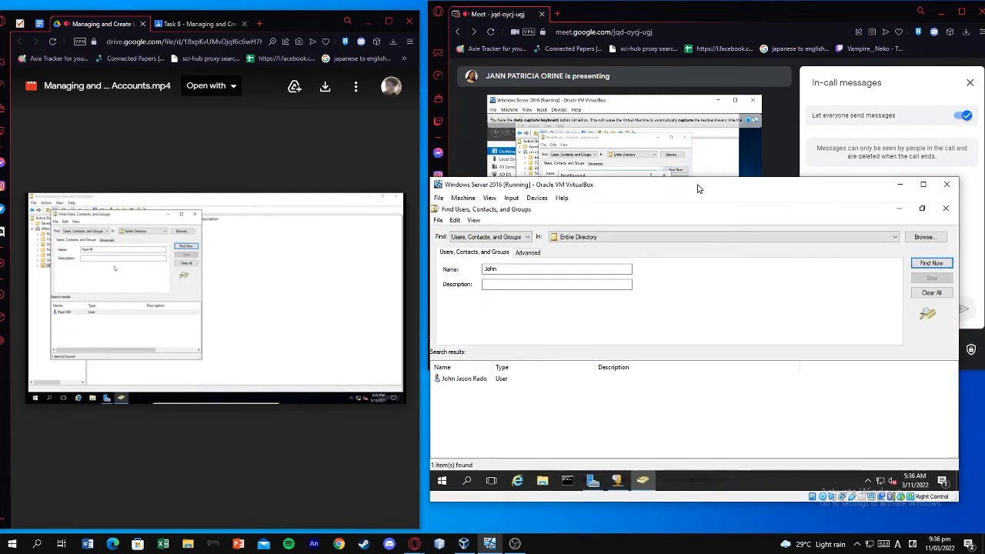
{"action": "left_click", "coordinate": [922, 209]}
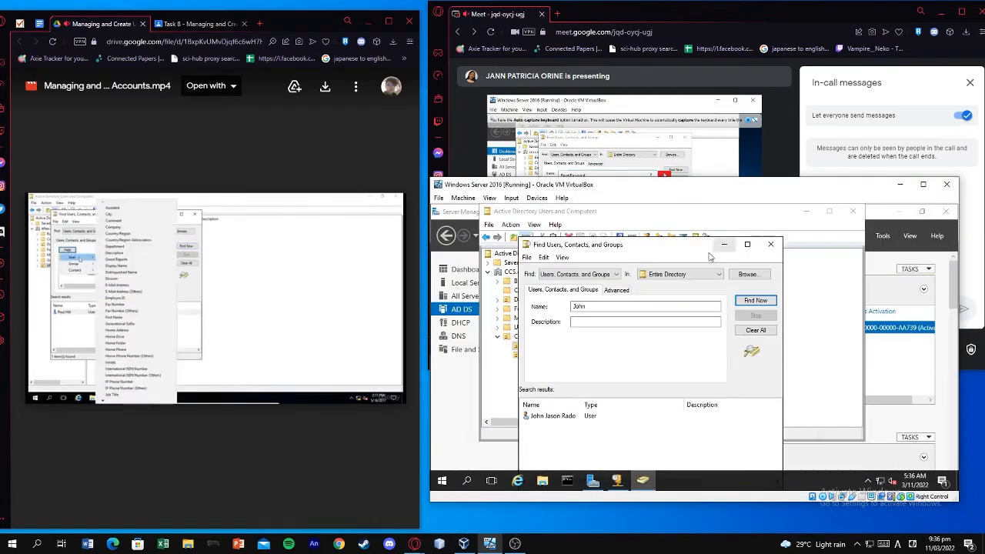
{"action": "left_click", "coordinate": [616, 289]}
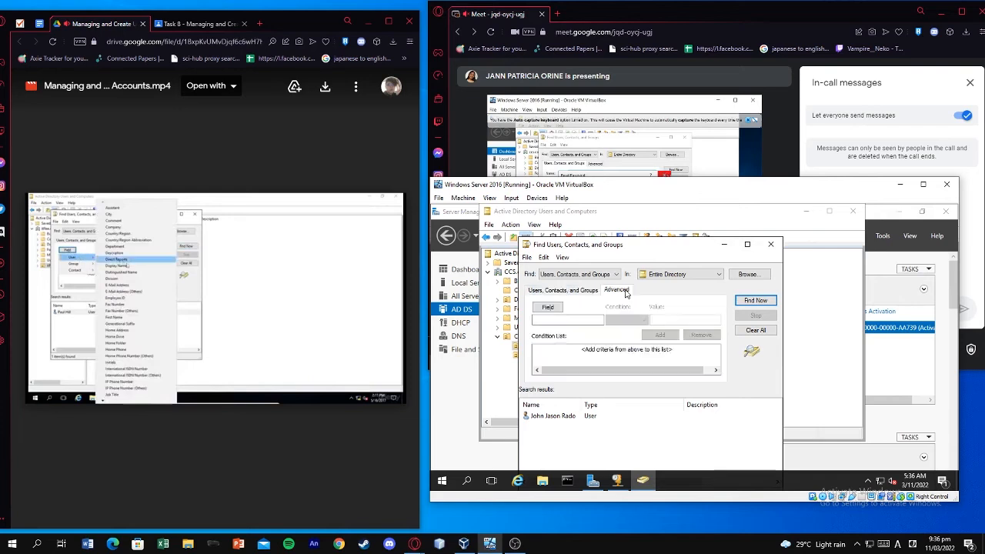
{"action": "left_click", "coordinate": [562, 309]}
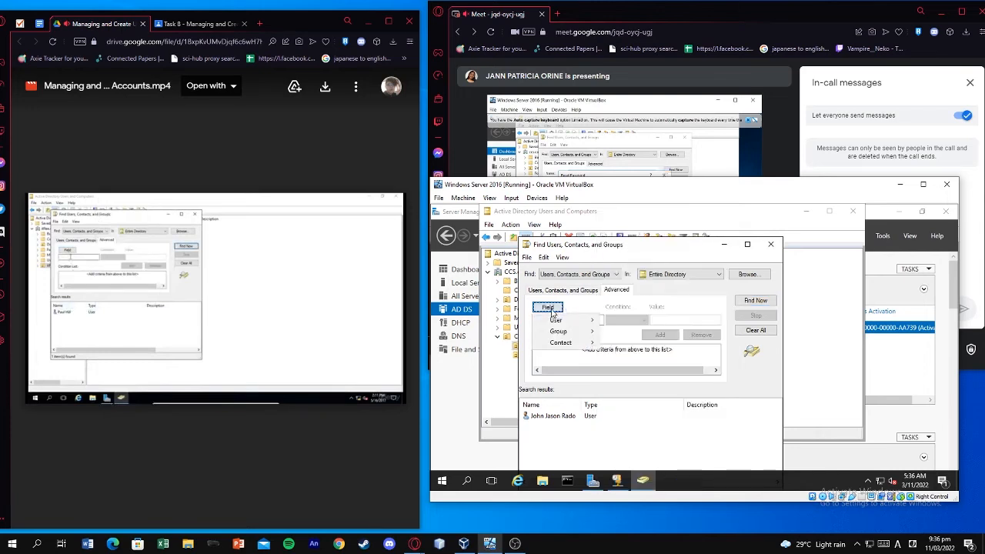
{"action": "left_click", "coordinate": [574, 309]}
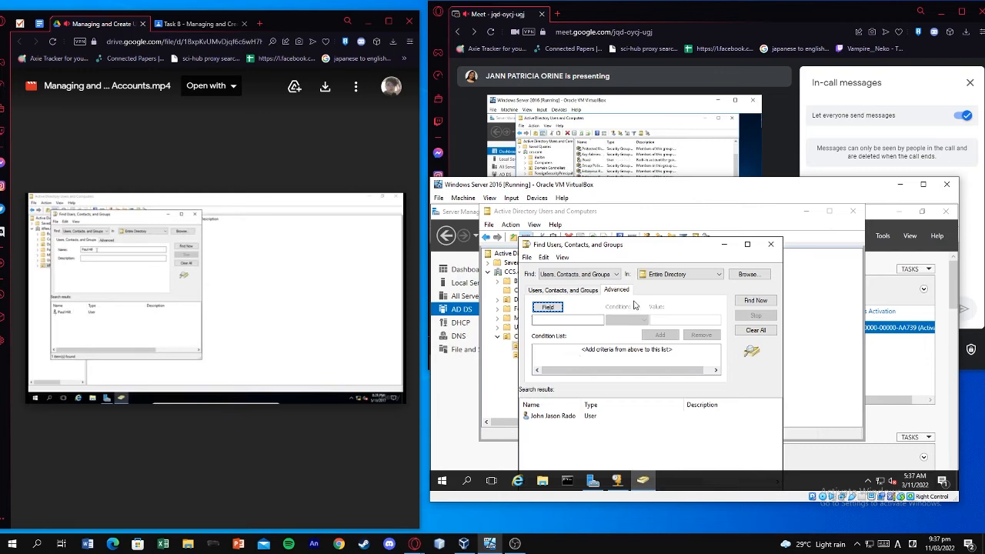
Return to the basic search, select the new user in the results, and view its context menu
{"action": "left_click", "coordinate": [578, 292]}
{"action": "left_click", "coordinate": [605, 322]}
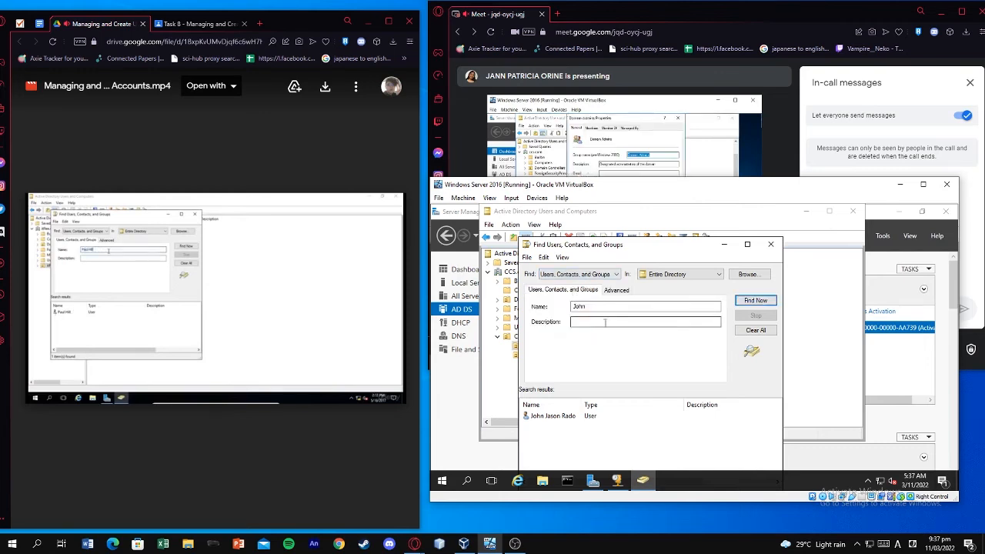
{"action": "left_click", "coordinate": [619, 416]}
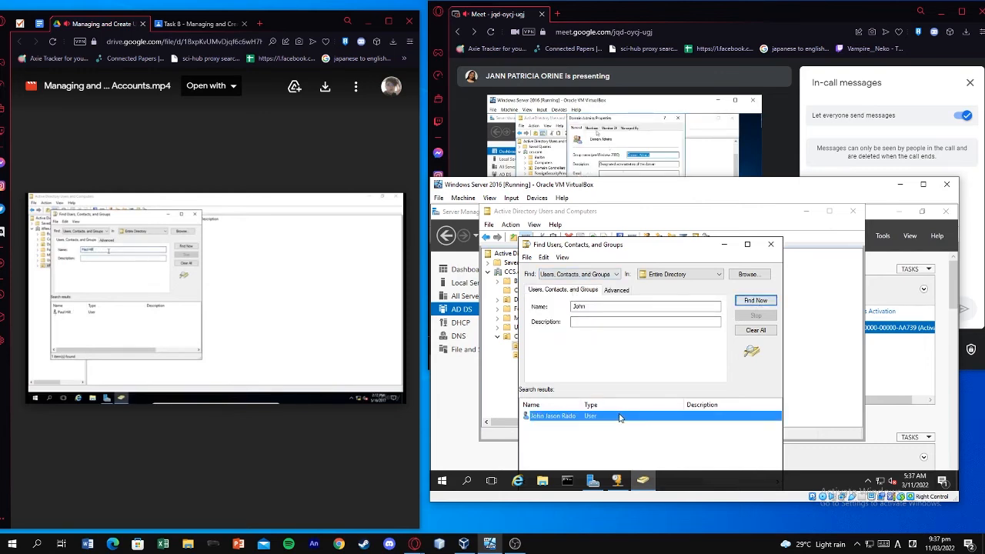
{"action": "right_click", "coordinate": [620, 416]}
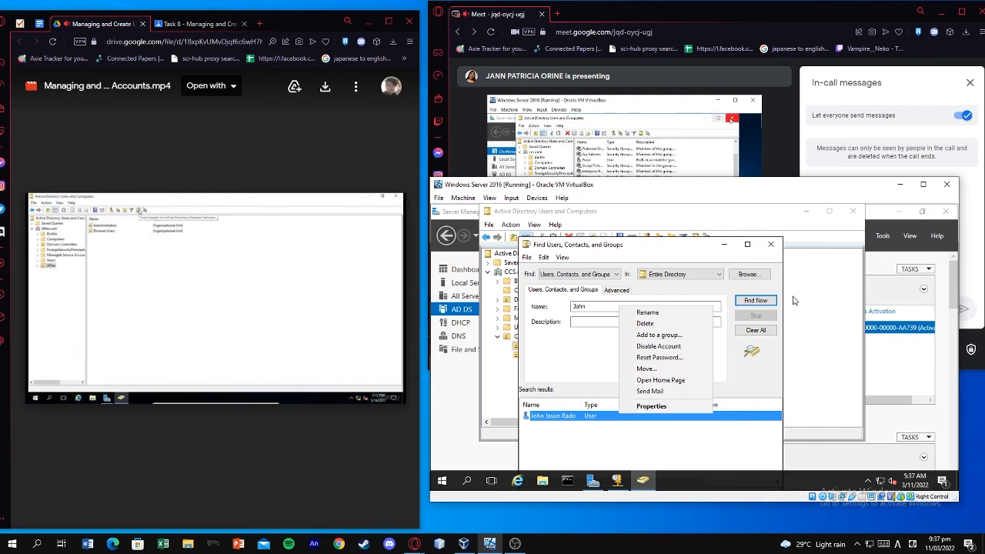
{"action": "left_click", "coordinate": [582, 324]}
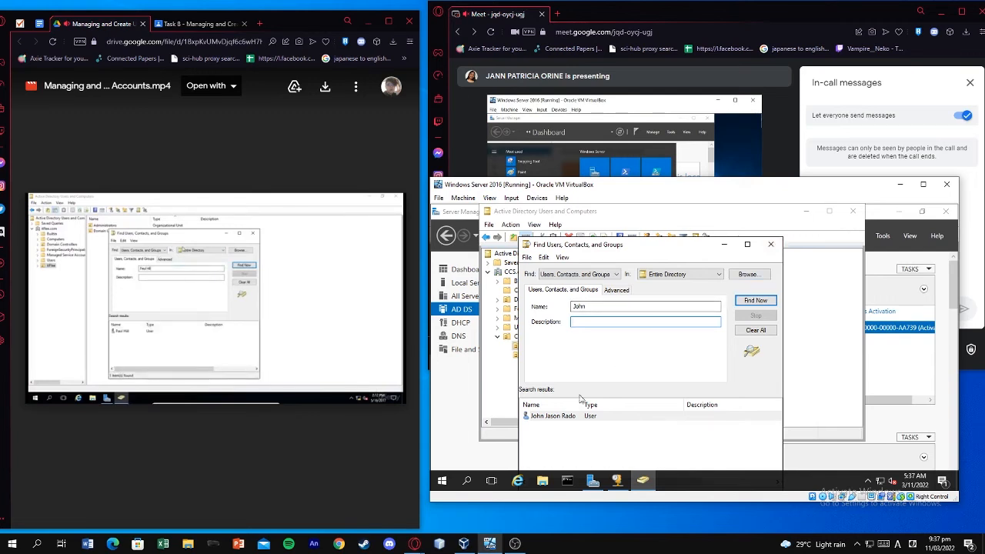
{"action": "mouse_move", "coordinate": [247, 320]}
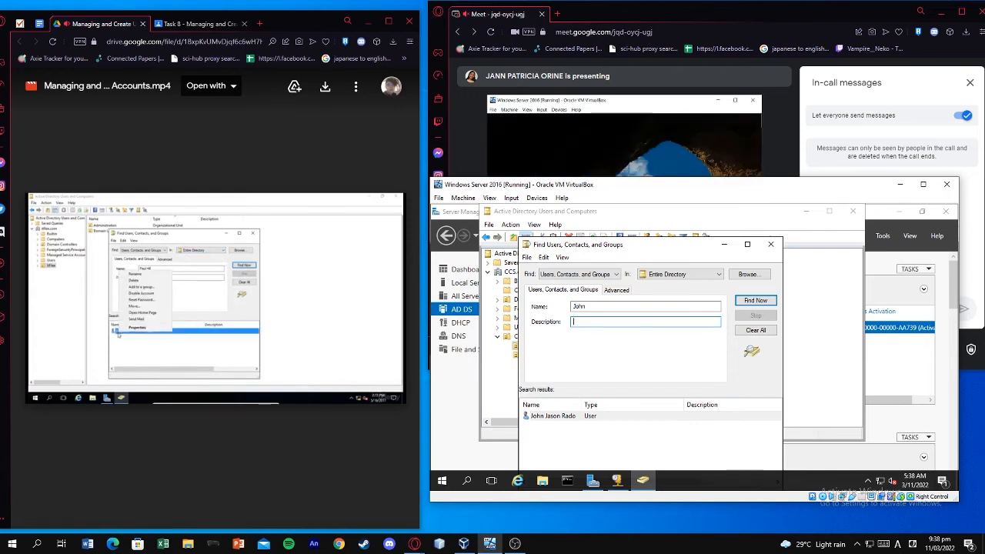
Reset the found user's password with Unlock the user's account ticked, entering and confirming the new password
{"action": "right_click", "coordinate": [561, 417]}
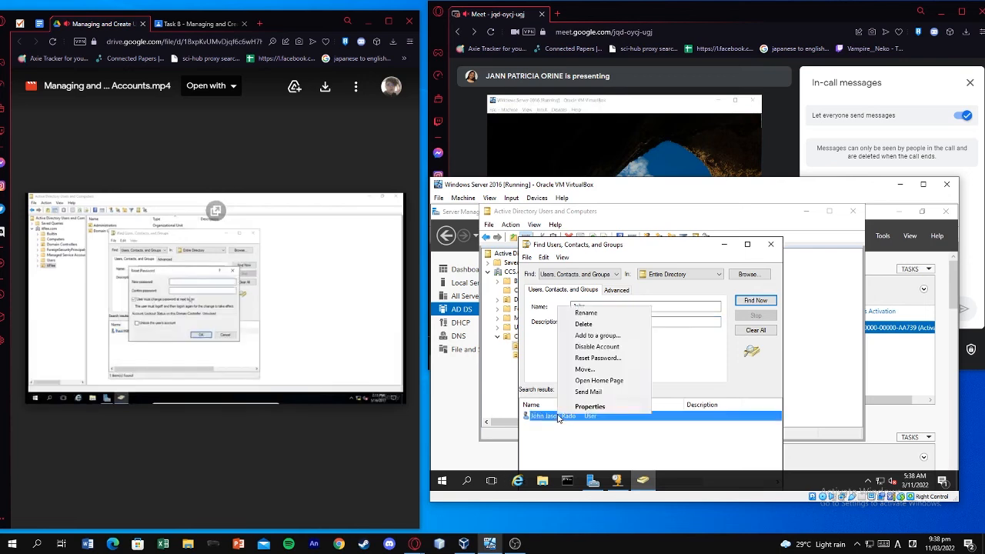
{"action": "left_click", "coordinate": [611, 365]}
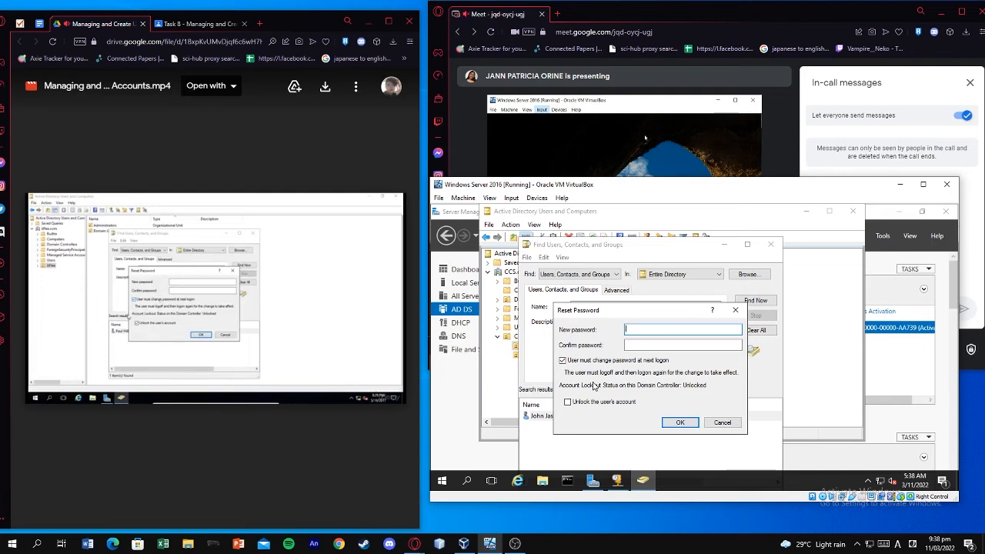
{"action": "left_click", "coordinate": [605, 403]}
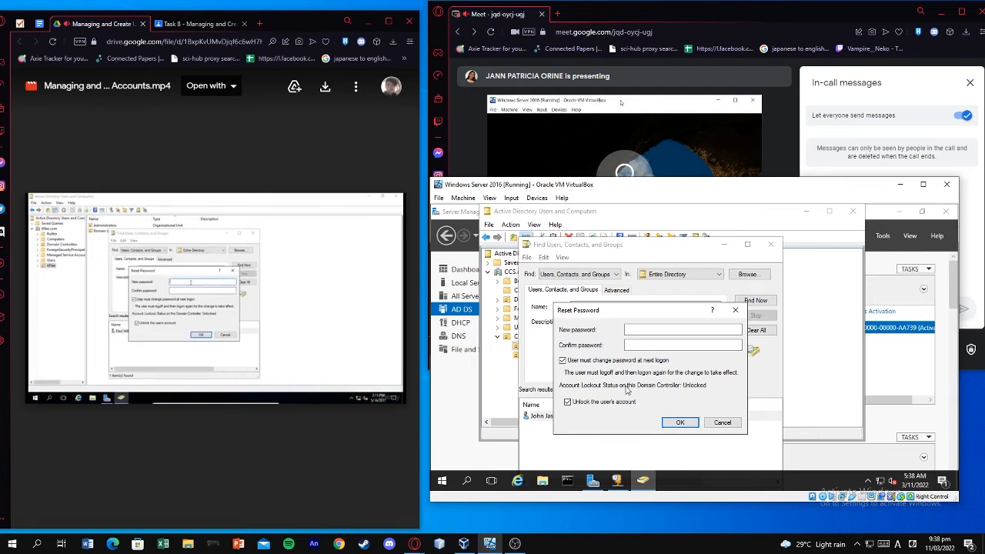
{"action": "left_click", "coordinate": [654, 330]}
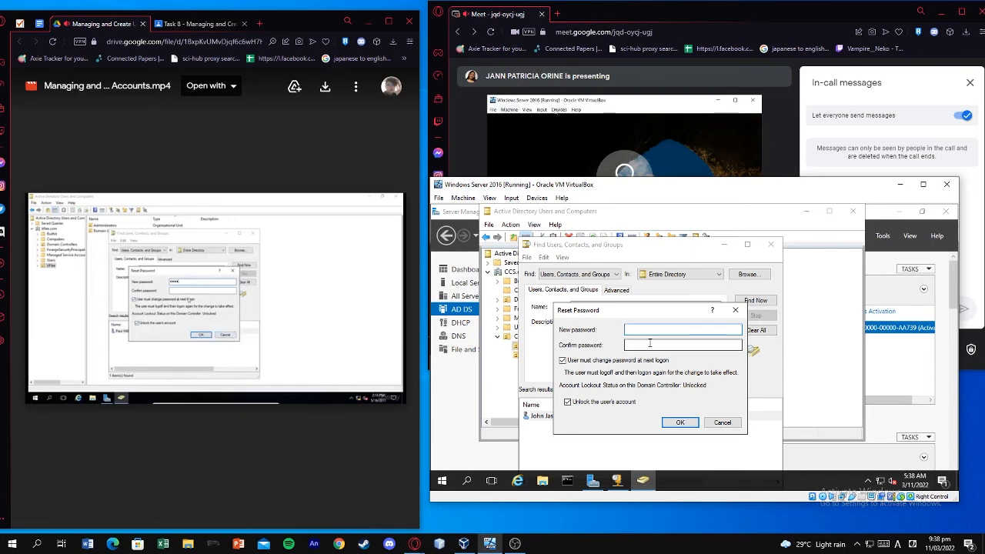
{"action": "type", "text": "•••••••••"}
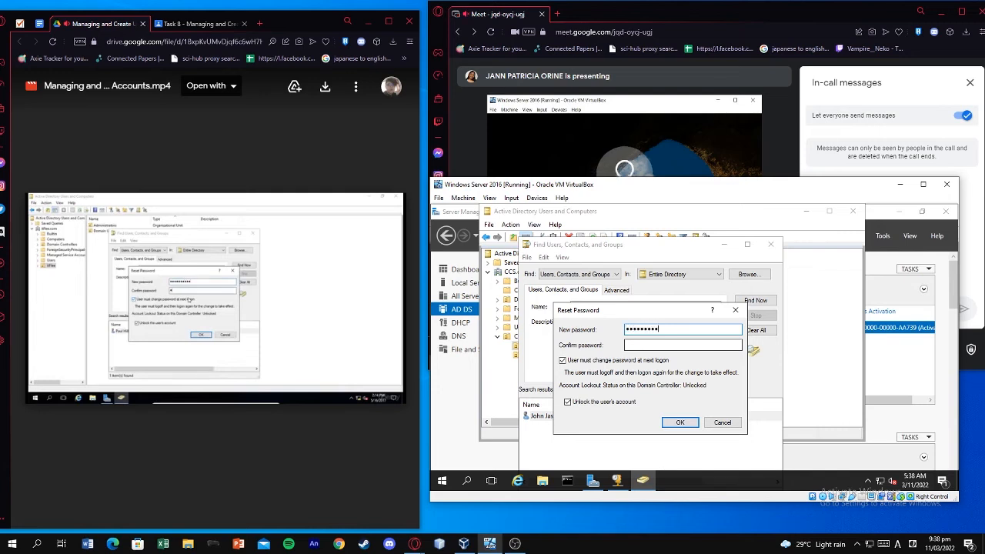
{"action": "type", "text": "••"}
{"action": "key", "text": "Tab"}
{"action": "type", "text": "•••"}
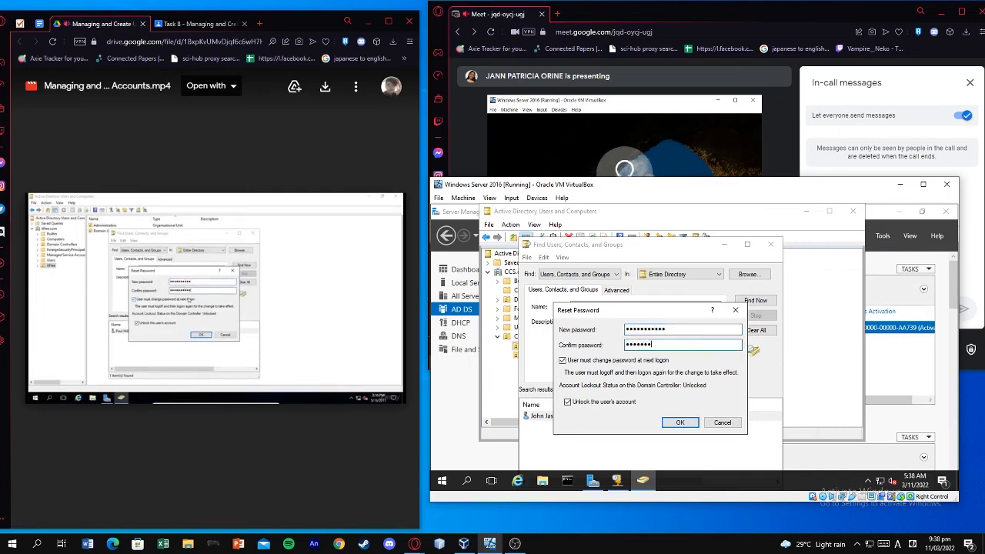
{"action": "key", "text": "BackSpace"}
{"action": "key", "text": "BackSpace"}
{"action": "key", "text": "BackSpace"}
{"action": "key", "text": "BackSpace"}
{"action": "key", "text": "BackSpace"}
{"action": "key", "text": "BackSpace"}
{"action": "key", "text": "BackSpace"}
{"action": "key", "text": "BackSpace"}
{"action": "key", "text": "BackSpace"}
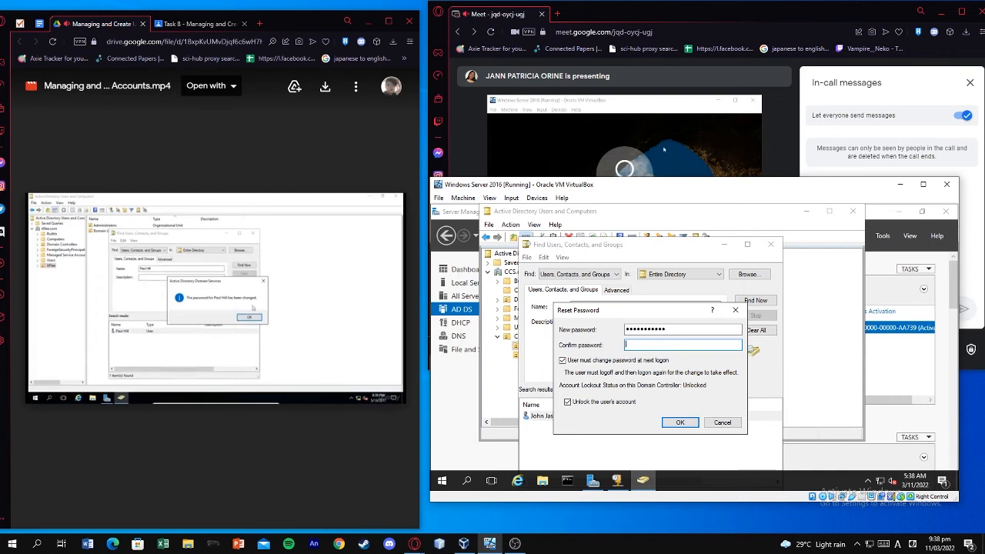
{"action": "type", "text": "••"}
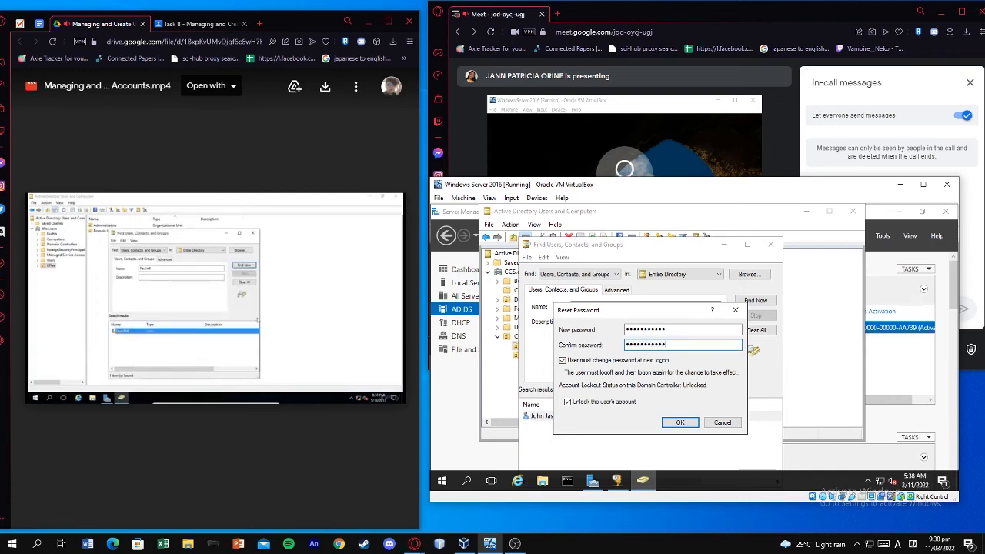
{"action": "left_click", "coordinate": [687, 421]}
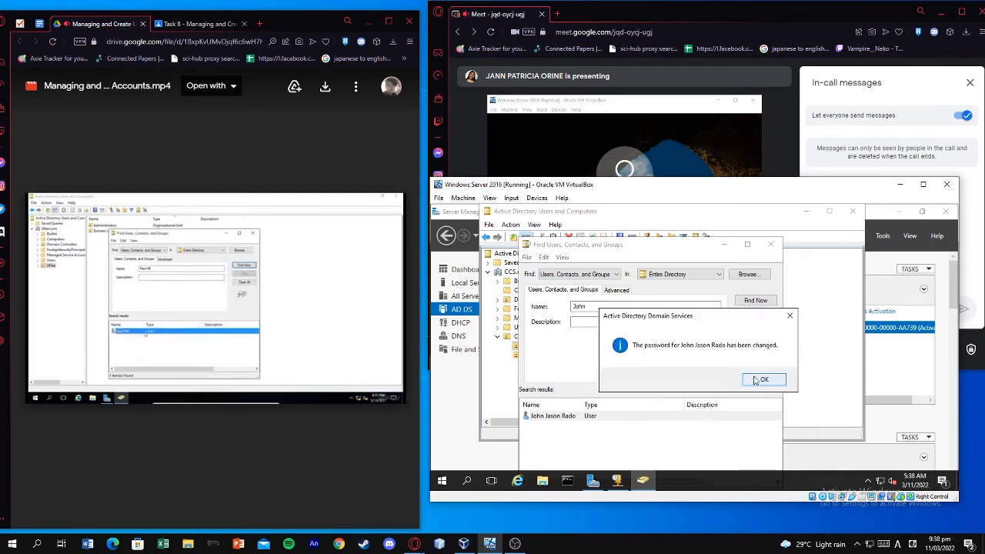
{"action": "left_click", "coordinate": [755, 380]}
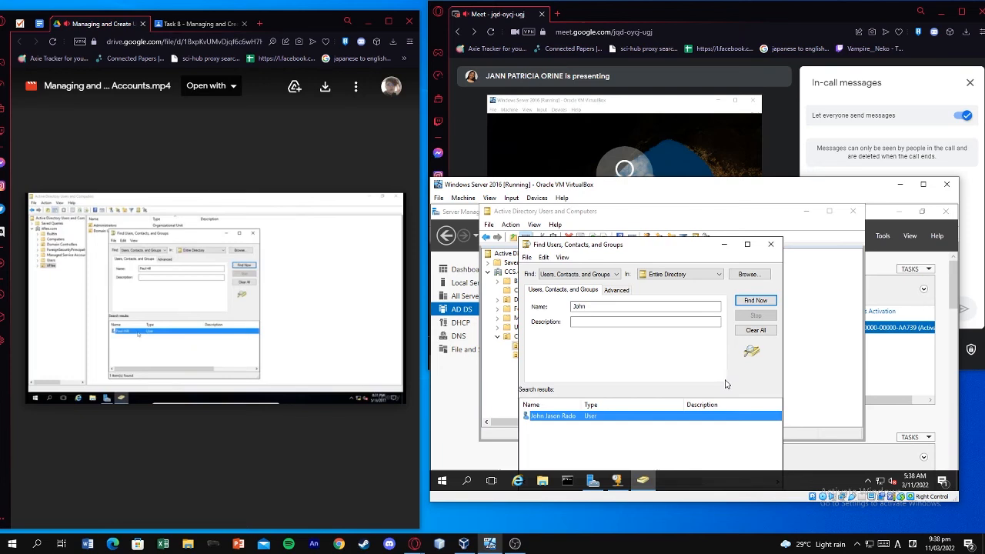
{"action": "double_click", "coordinate": [616, 418]}
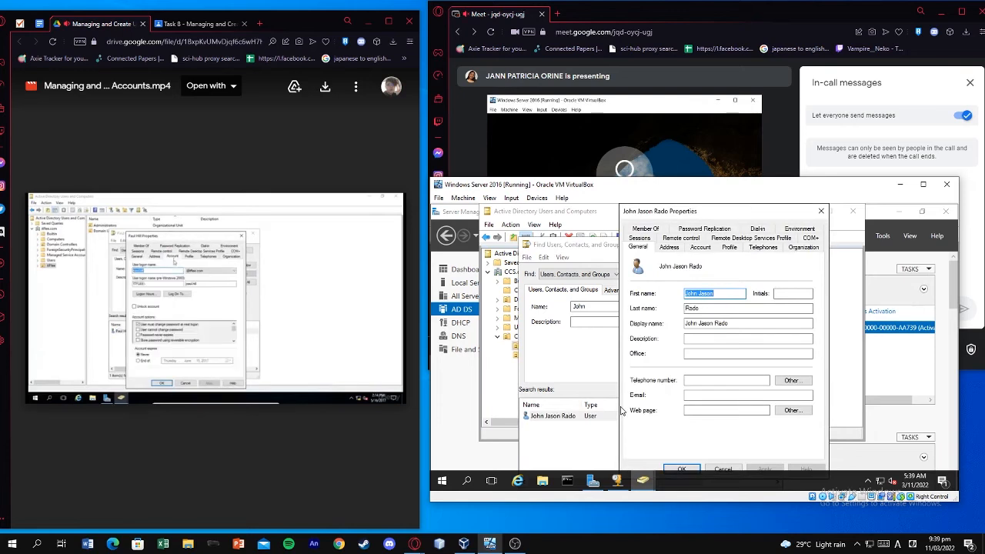
{"action": "left_click", "coordinate": [692, 250]}
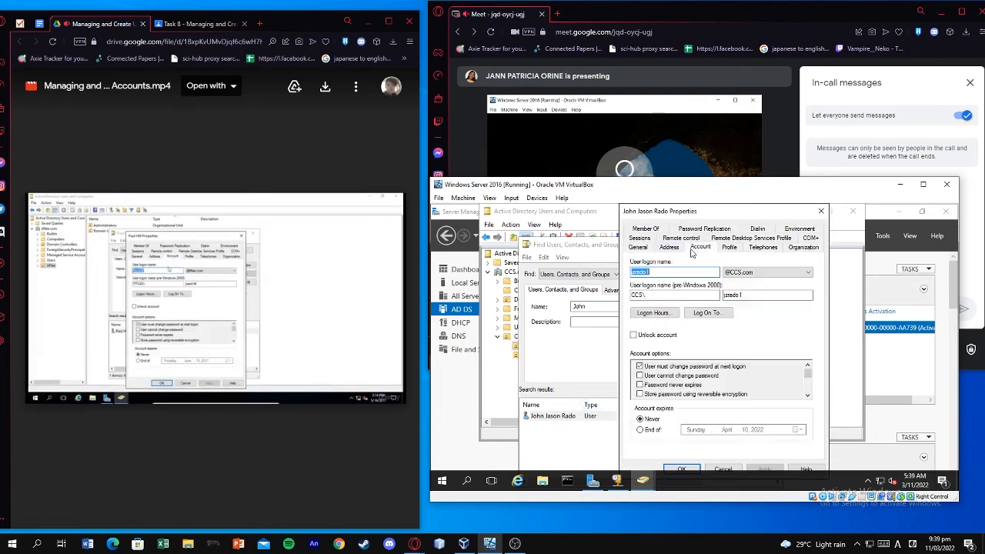
{"action": "left_click", "coordinate": [820, 212]}
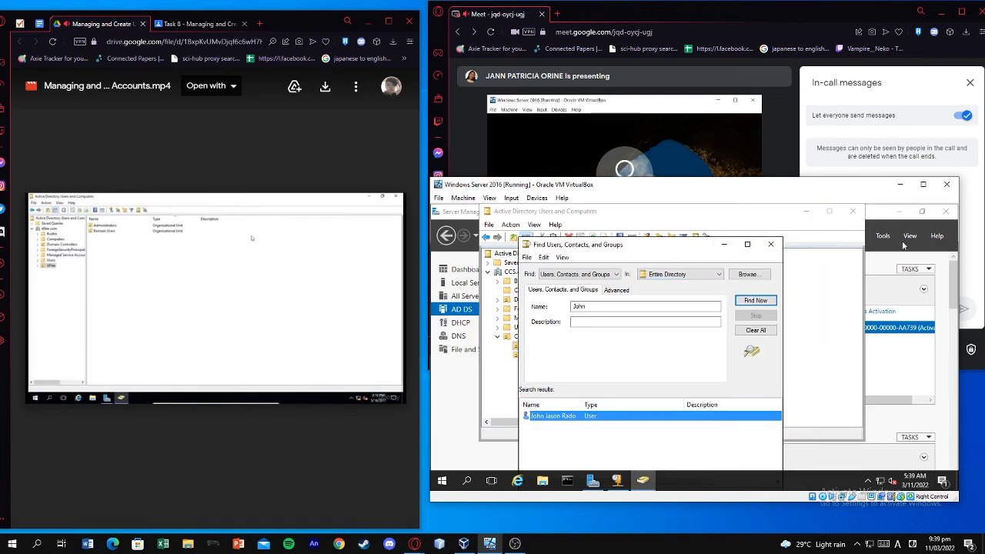
{"action": "left_click_drag", "start_coordinate": [704, 189], "coordinate": [715, 272]}
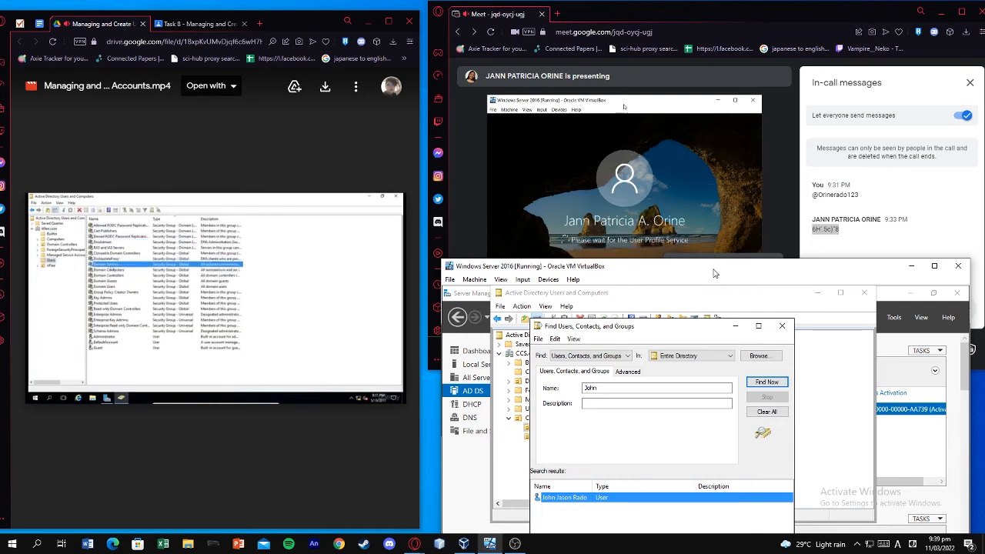
Close the search window and open the Domain Admins group's properties from the Users container
{"action": "left_click", "coordinate": [782, 326]}
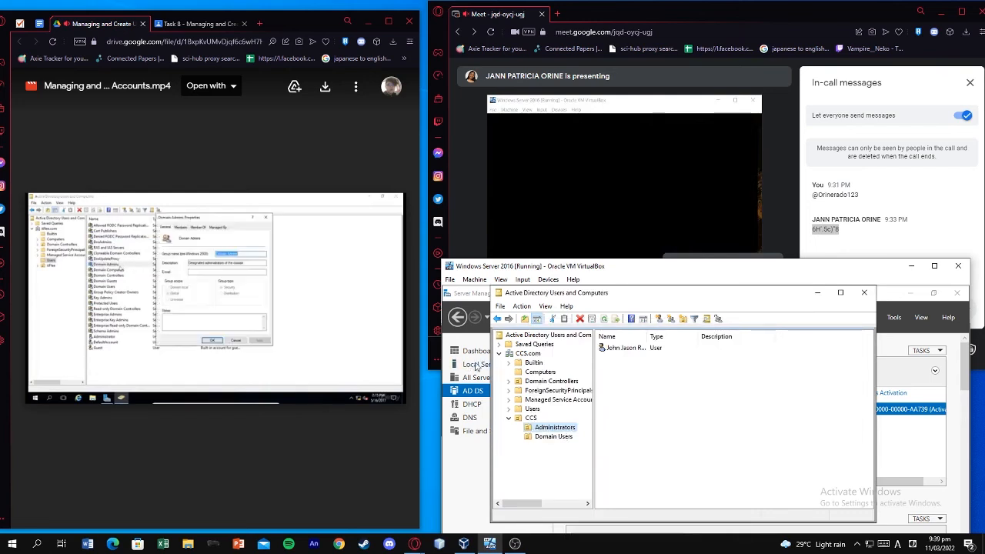
{"action": "left_click", "coordinate": [358, 333]}
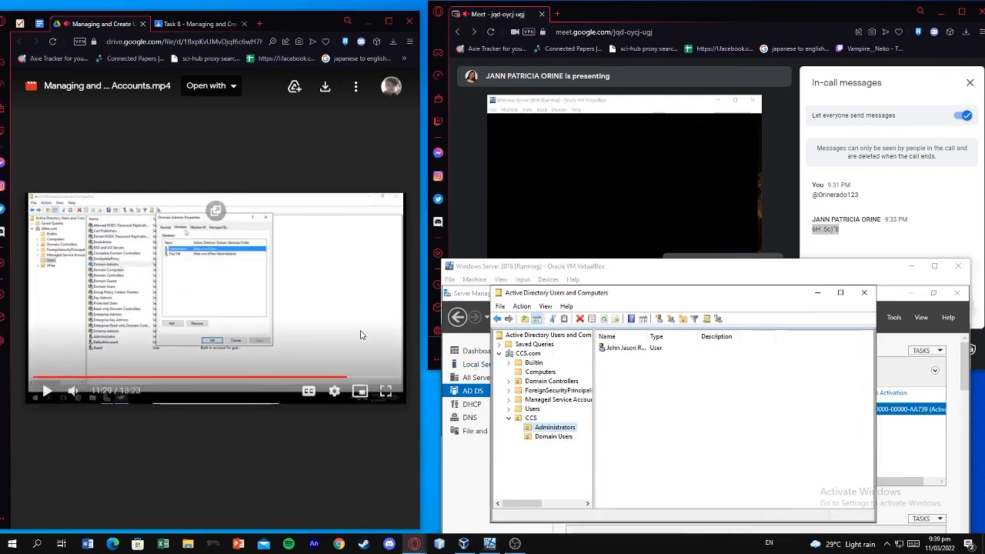
{"action": "left_click", "coordinate": [533, 411]}
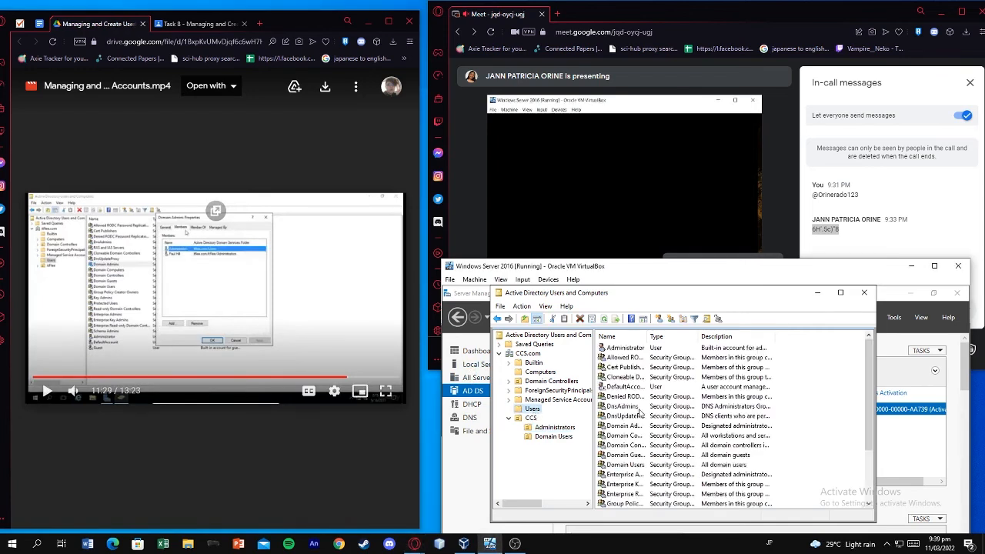
{"action": "left_click", "coordinate": [639, 408]}
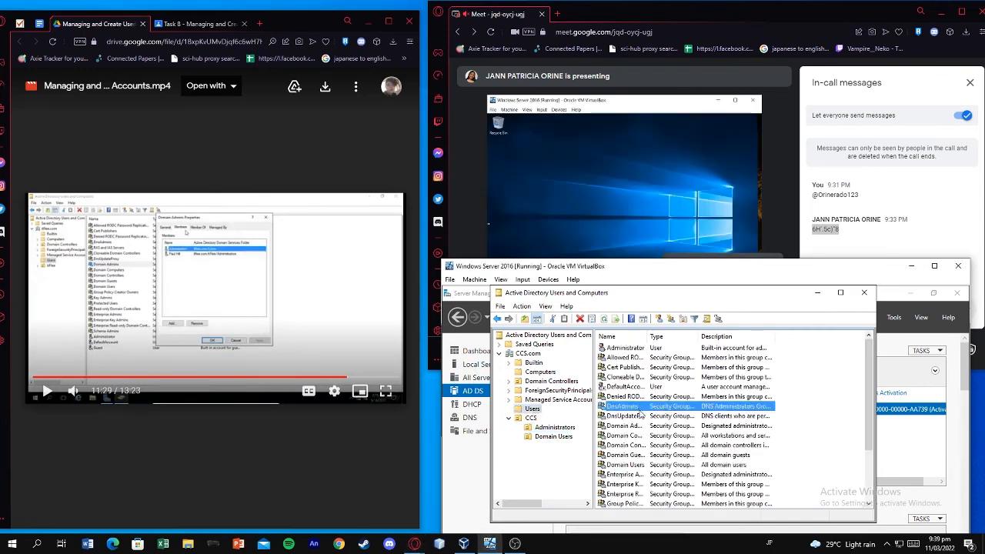
{"action": "left_click", "coordinate": [644, 417]}
{"action": "left_click", "coordinate": [647, 426]}
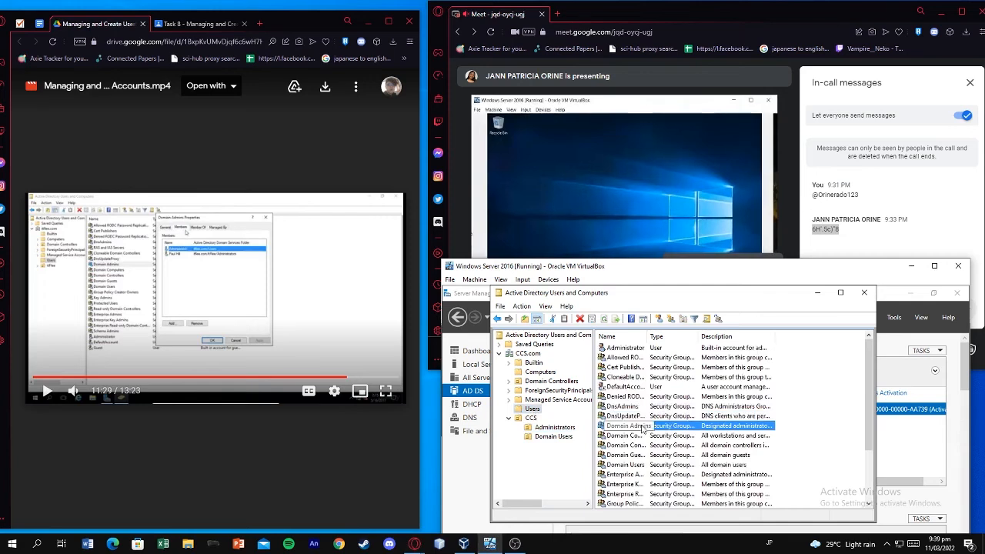
{"action": "left_click_drag", "start_coordinate": [875, 392], "coordinate": [950, 395]}
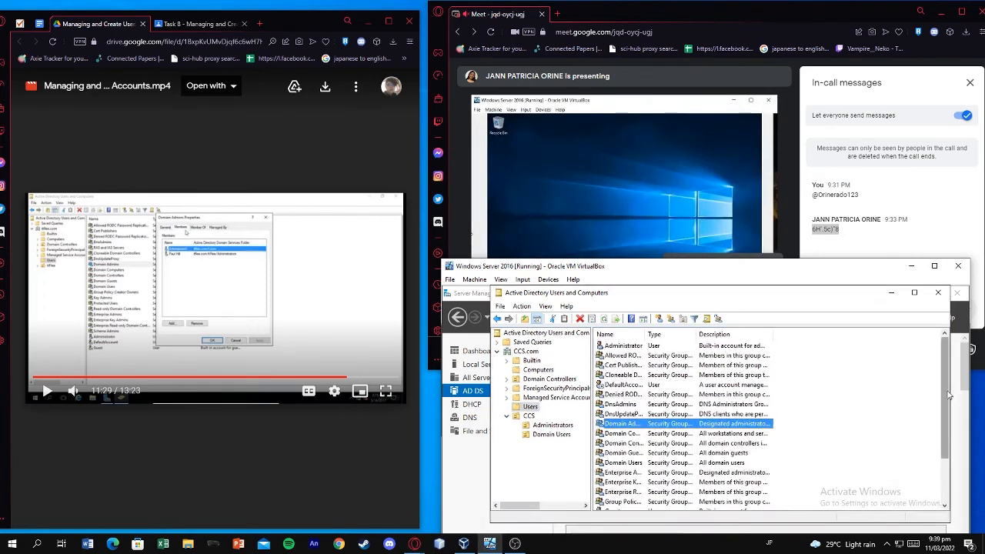
{"action": "double_click", "coordinate": [635, 426]}
Verify the new user appears on the Domain Admins Members tab, then close the dialog and console
{"action": "key", "text": "Escape"}
{"action": "left_click", "coordinate": [321, 282]}
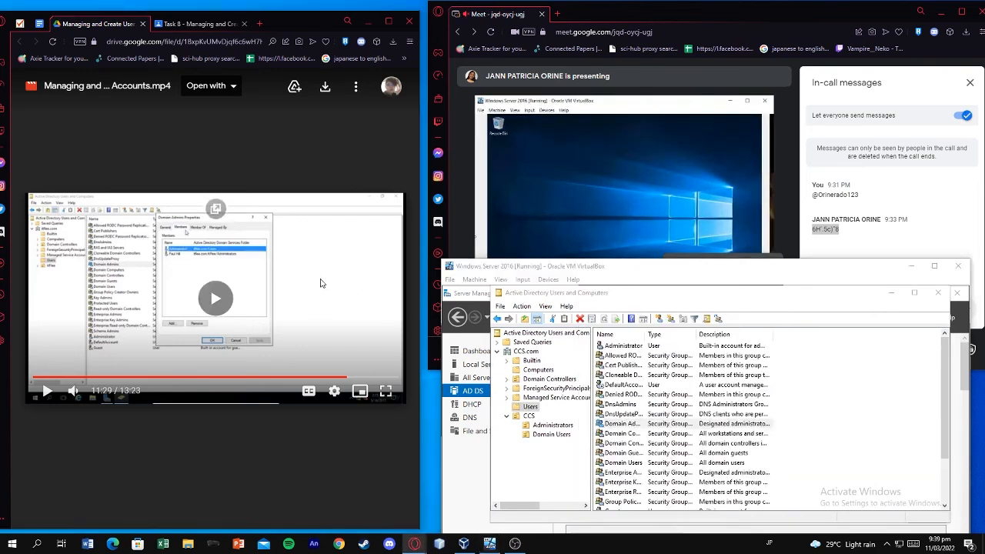
{"action": "key", "text": "alt+Tab"}
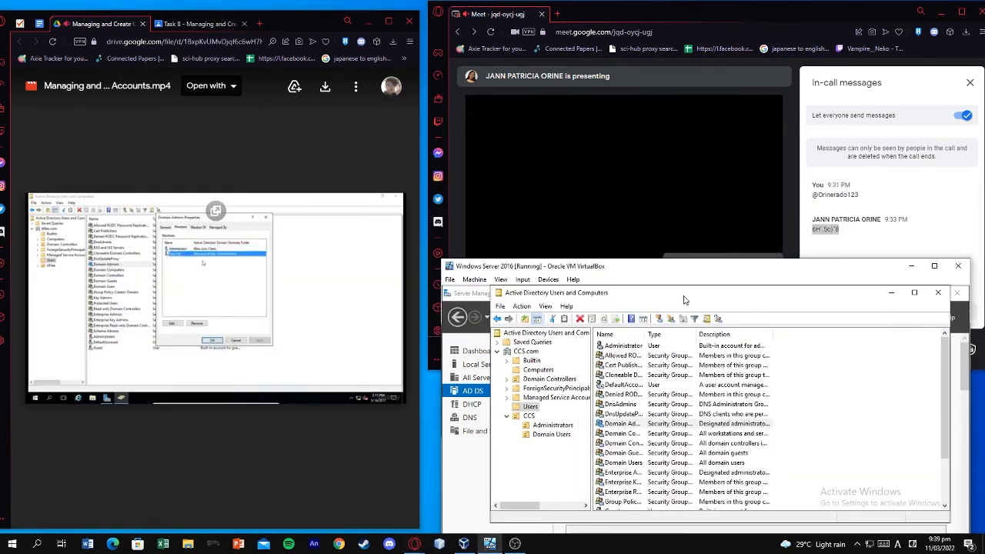
{"action": "key", "text": "alt+Tab"}
{"action": "key", "text": "alt+Tab"}
{"action": "key", "text": "alt+Tab"}
{"action": "key", "text": "alt+Tab"}
{"action": "key", "text": "alt+Tab"}
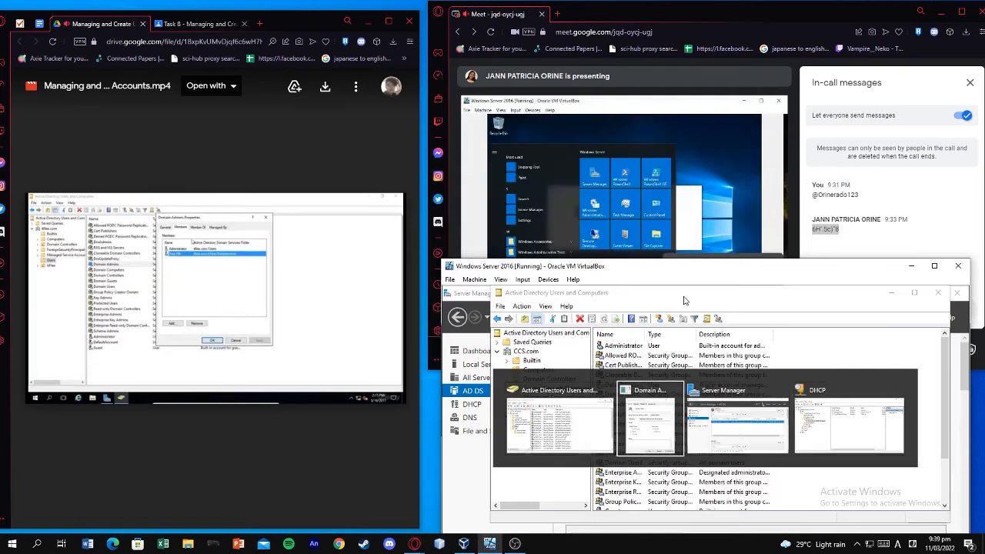
{"action": "left_click", "coordinate": [622, 311]}
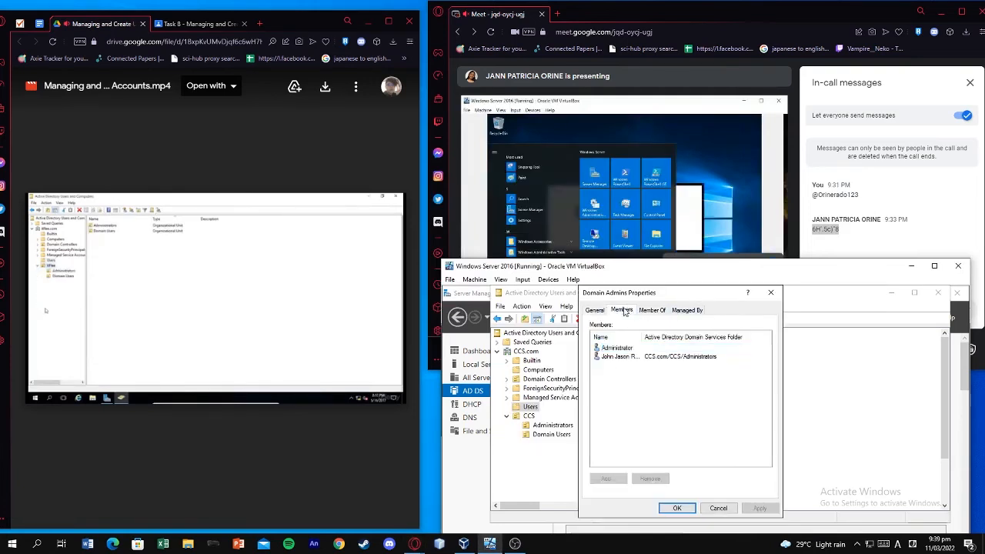
{"action": "left_click", "coordinate": [616, 348]}
{"action": "left_click", "coordinate": [641, 311]}
{"action": "left_click", "coordinate": [632, 311]}
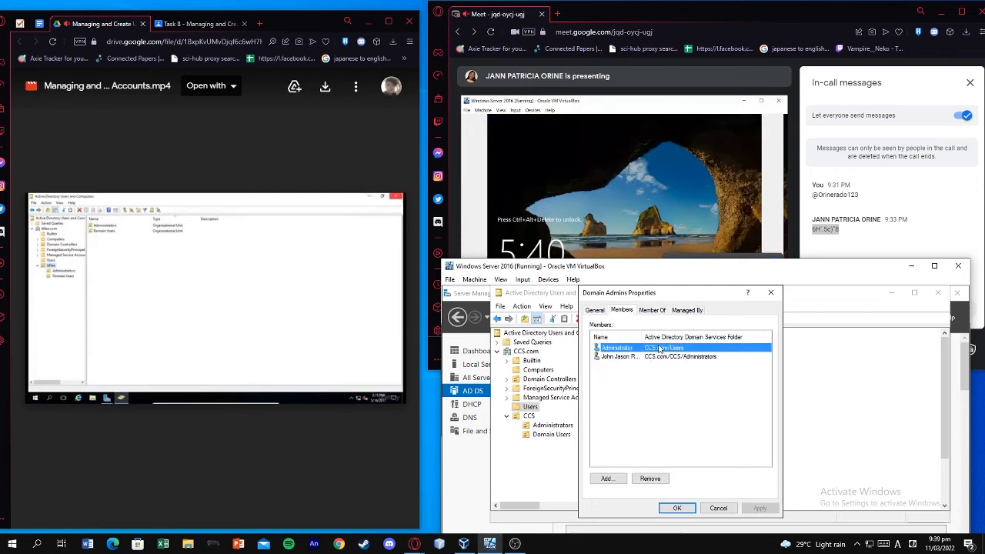
{"action": "left_click", "coordinate": [771, 292]}
{"action": "left_click", "coordinate": [938, 292]}
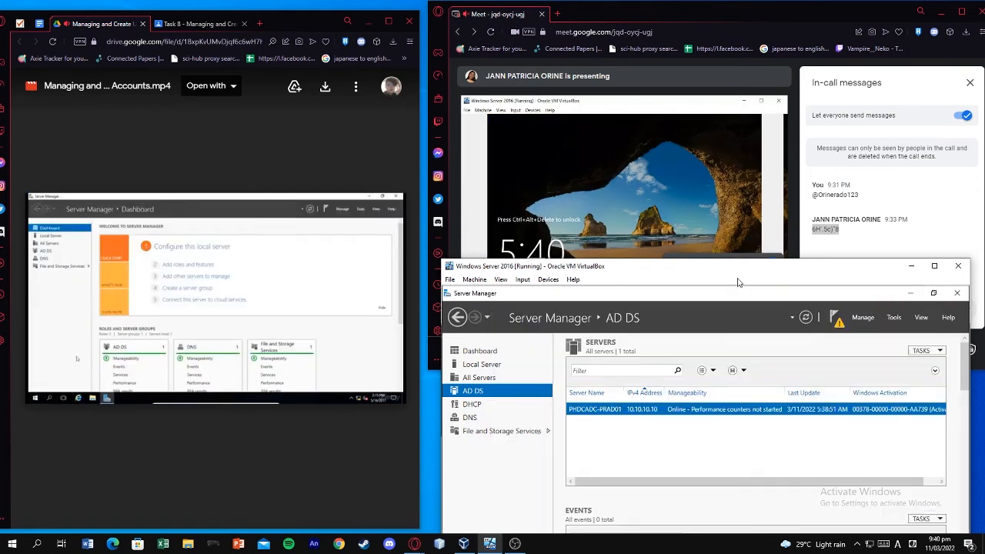
Sign out of the administrator session from the Start menu's account options
{"action": "left_click_drag", "start_coordinate": [714, 268], "coordinate": [708, 193]}
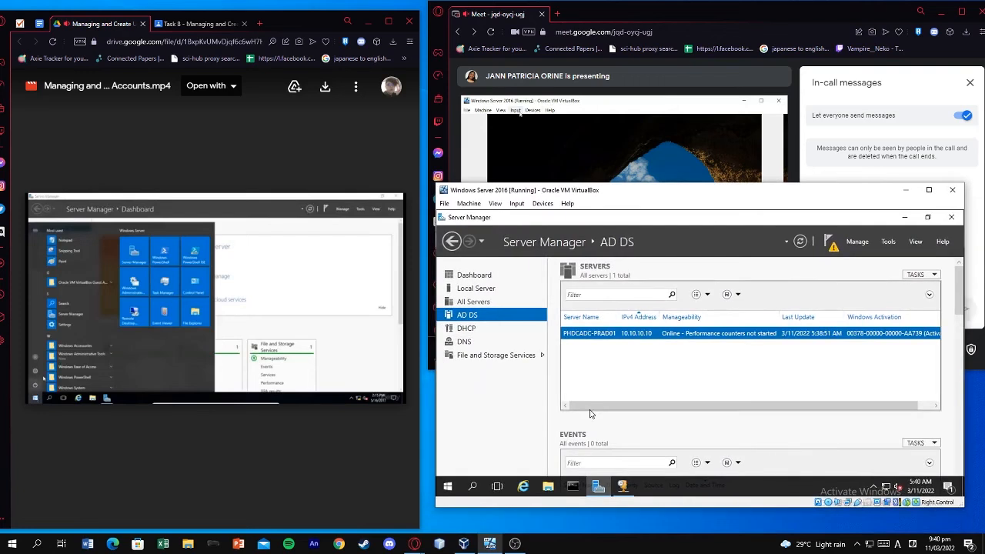
{"action": "left_click", "coordinate": [448, 486]}
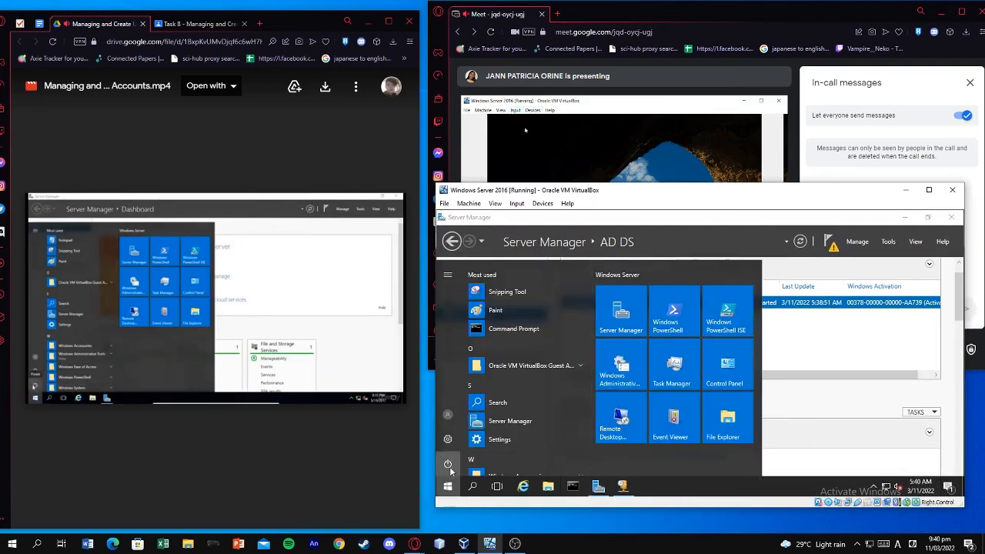
{"action": "left_click", "coordinate": [447, 463]}
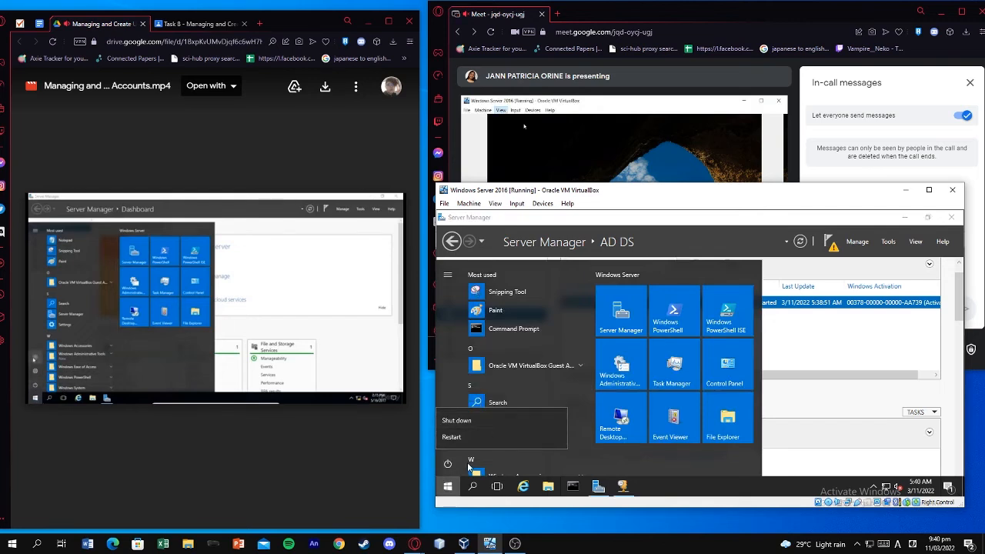
{"action": "left_click", "coordinate": [449, 486]}
{"action": "left_click", "coordinate": [451, 486]}
{"action": "left_click", "coordinate": [451, 417]}
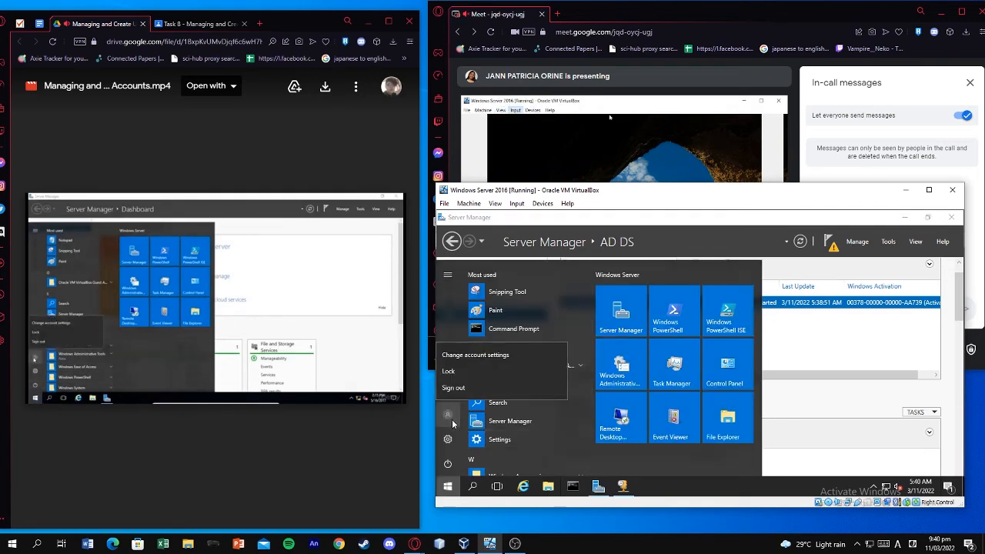
{"action": "left_click", "coordinate": [493, 387]}
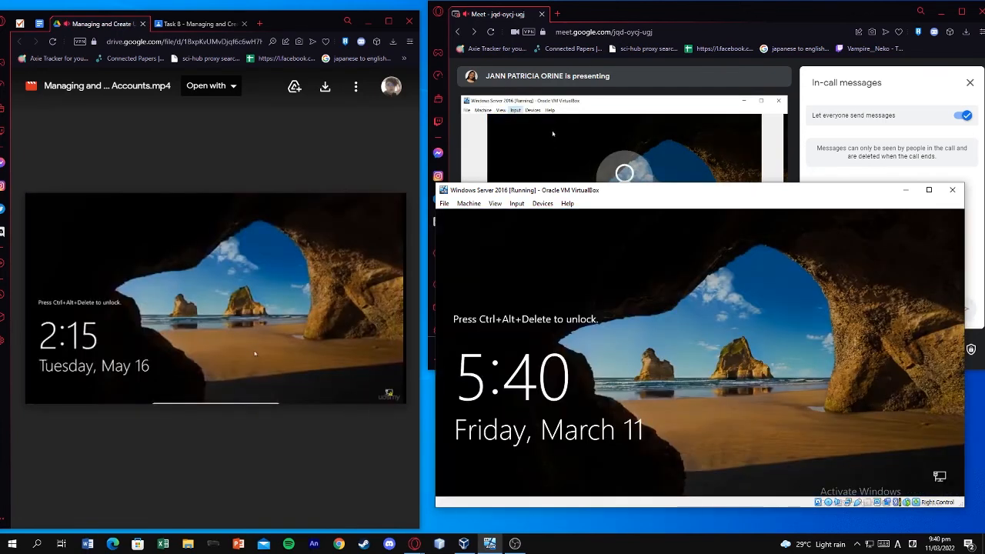
Send Ctrl+Alt+Del to the VM and choose to sign in as Other user
{"action": "left_click", "coordinate": [970, 82]}
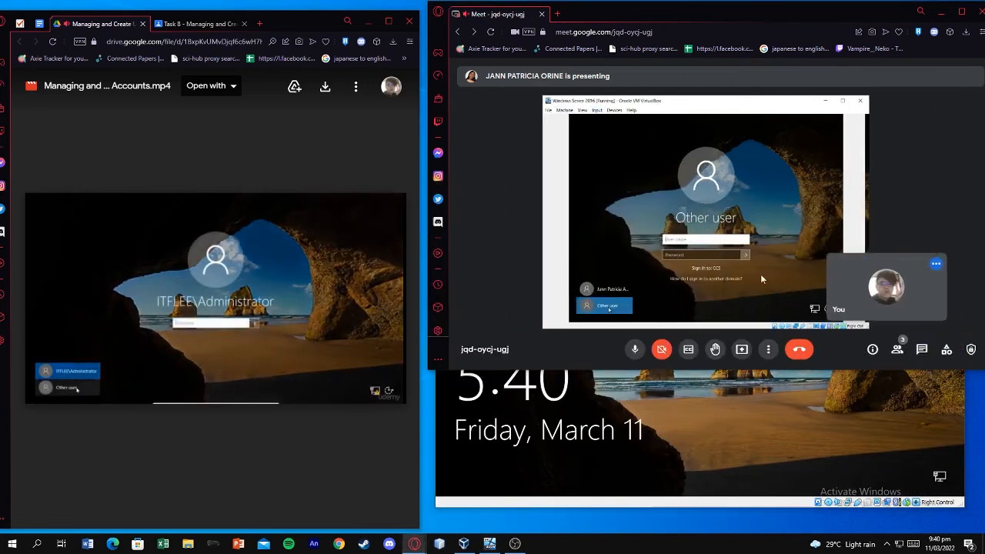
{"action": "left_click", "coordinate": [663, 435]}
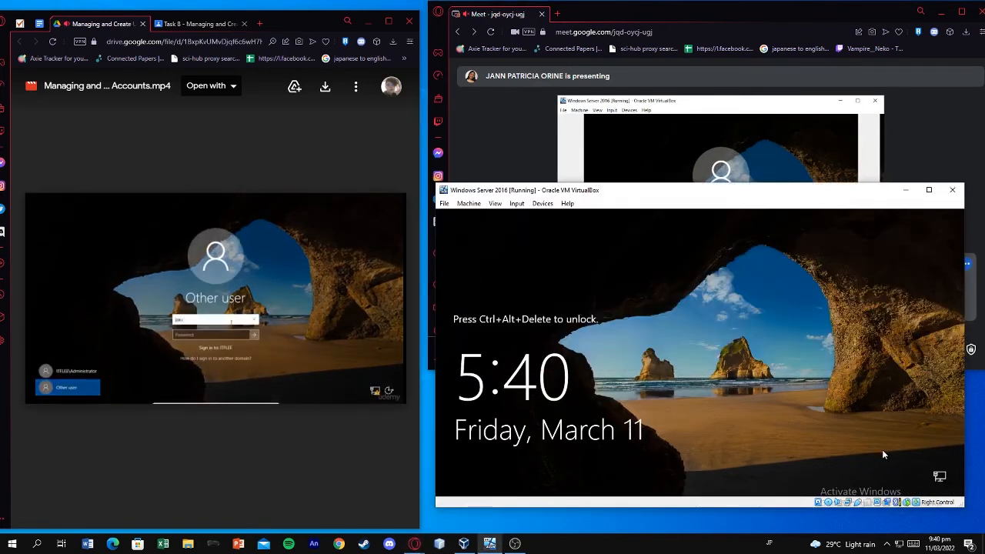
{"action": "left_click", "coordinate": [388, 288]}
{"action": "left_click", "coordinate": [516, 204]}
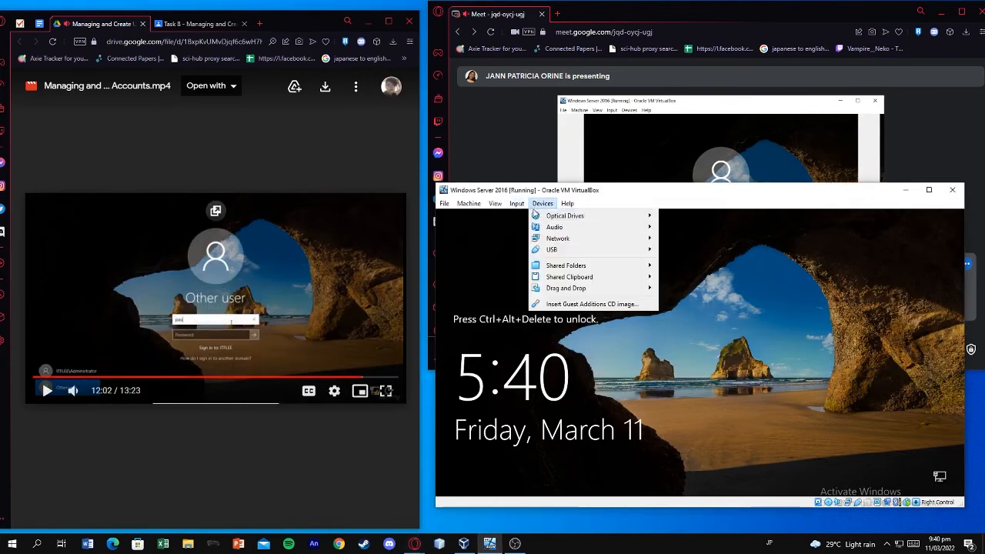
{"action": "mouse_move", "coordinate": [537, 217]}
{"action": "left_click", "coordinate": [631, 241]}
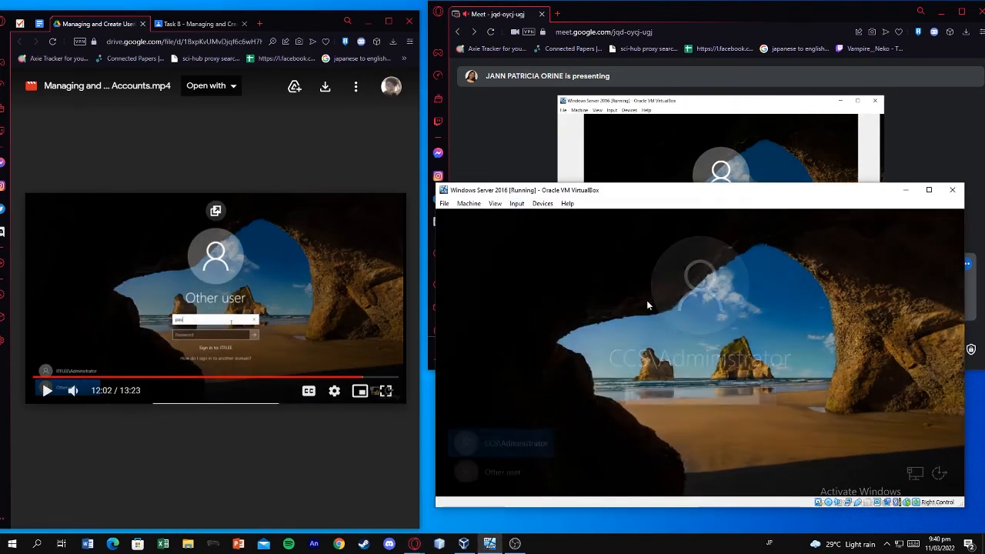
{"action": "left_click", "coordinate": [312, 285]}
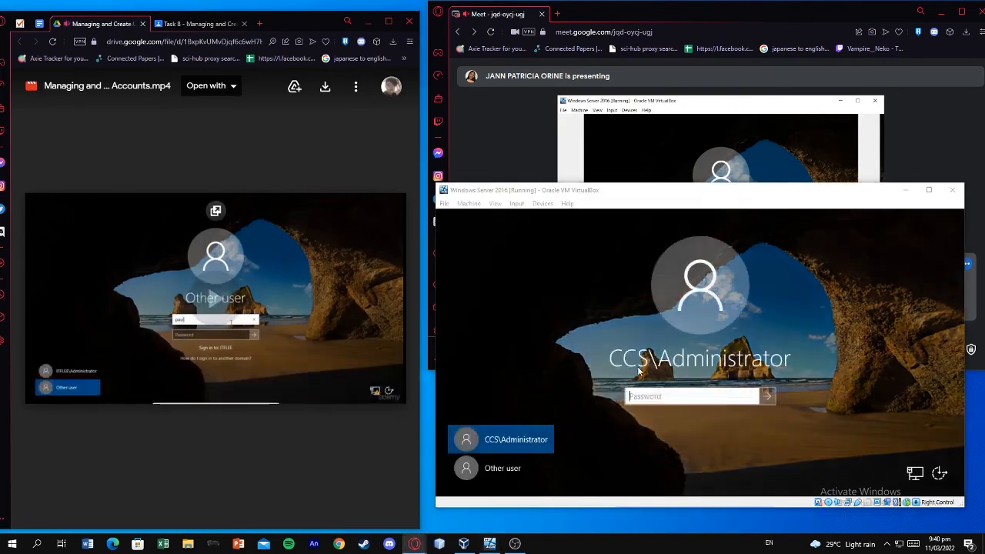
{"action": "left_click", "coordinate": [508, 468]}
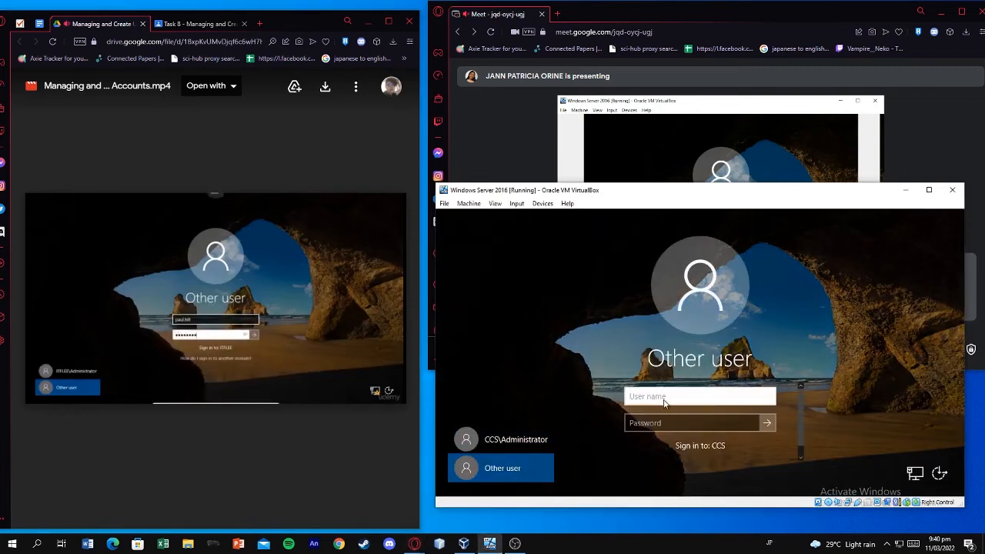
Enter the new domain user's username and reset password to sign in
{"action": "key", "text": "Tab"}
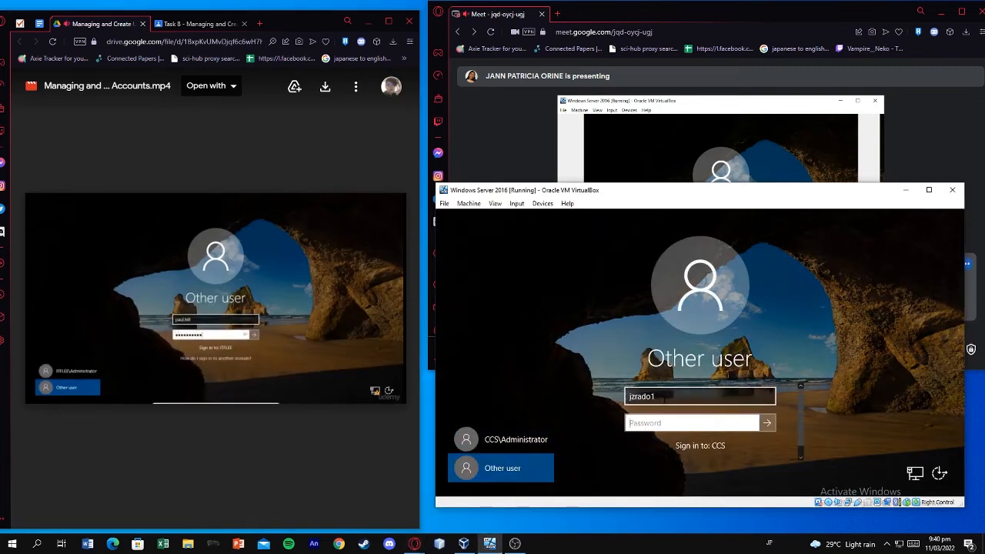
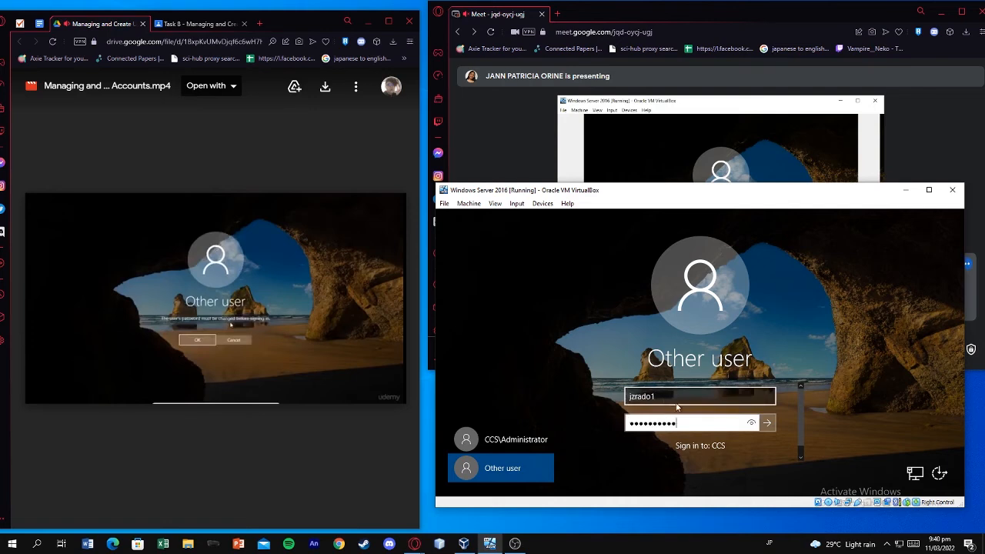
{"action": "left_click", "coordinate": [765, 423]}
{"action": "left_click", "coordinate": [696, 416]}
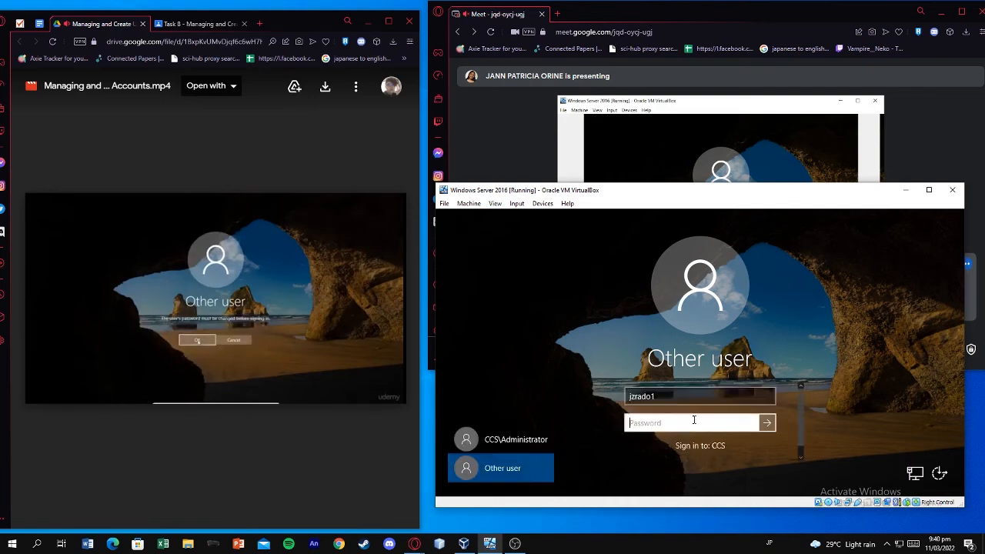
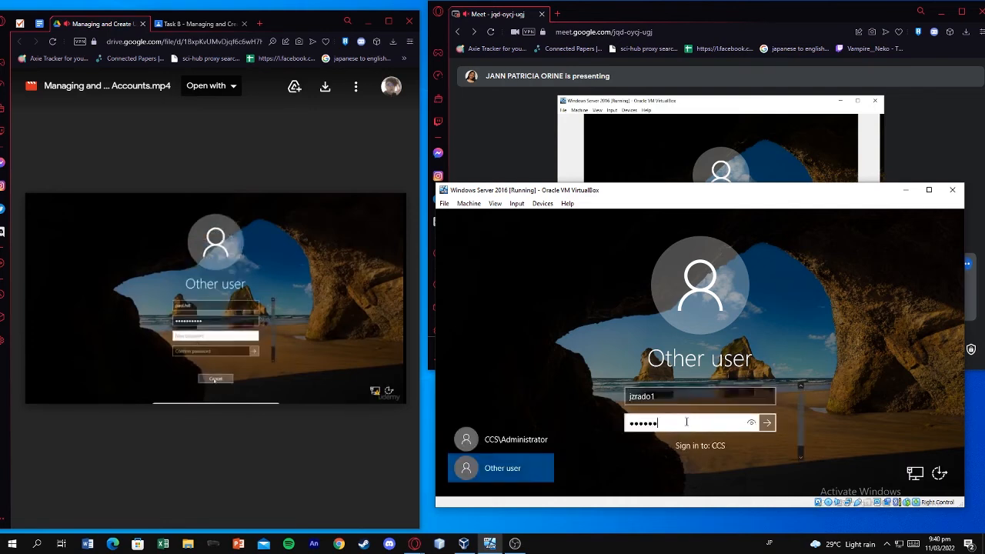
Retype the reset password until sign-in proceeds to the password-change prompt
{"action": "key", "text": "Return"}
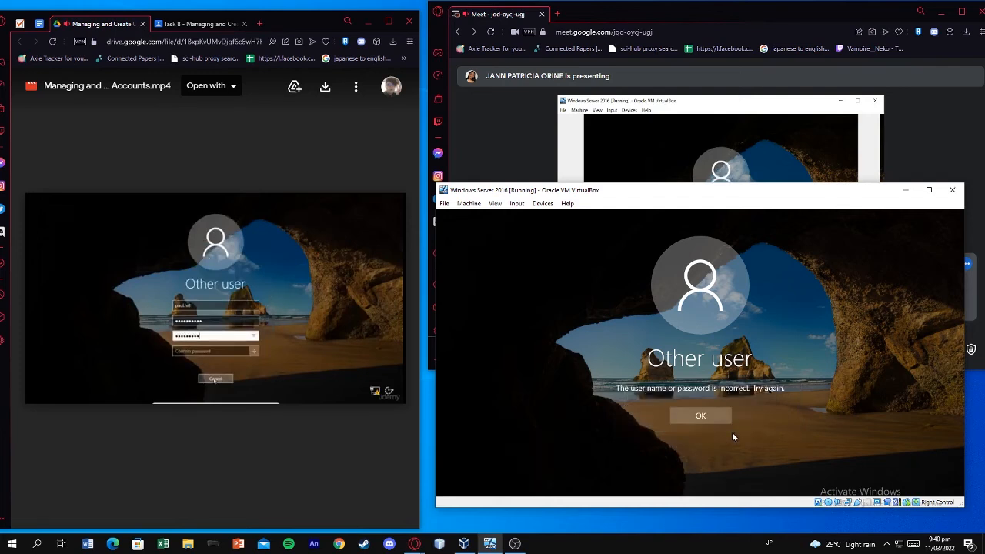
{"action": "left_click", "coordinate": [717, 421]}
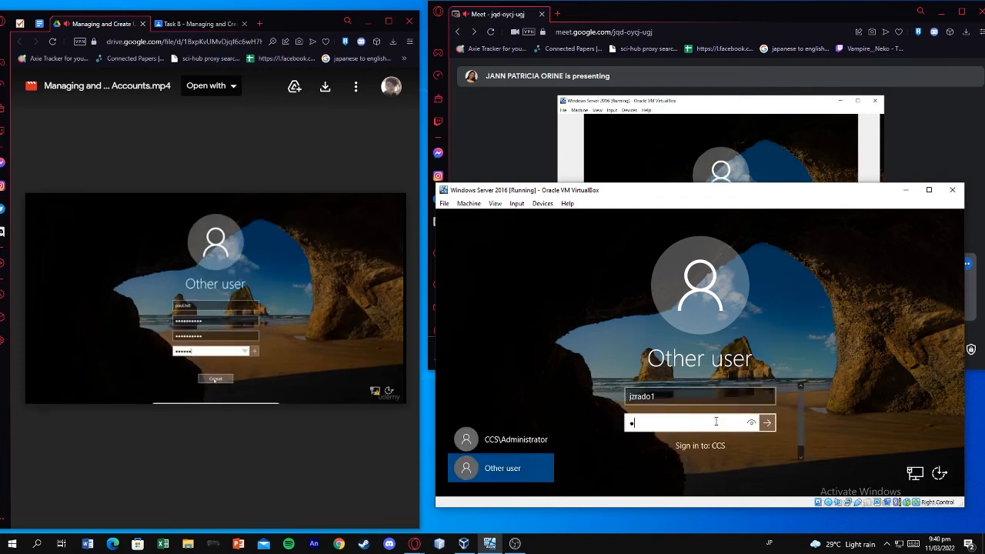
{"action": "key", "text": "Return"}
{"action": "left_click", "coordinate": [715, 420]}
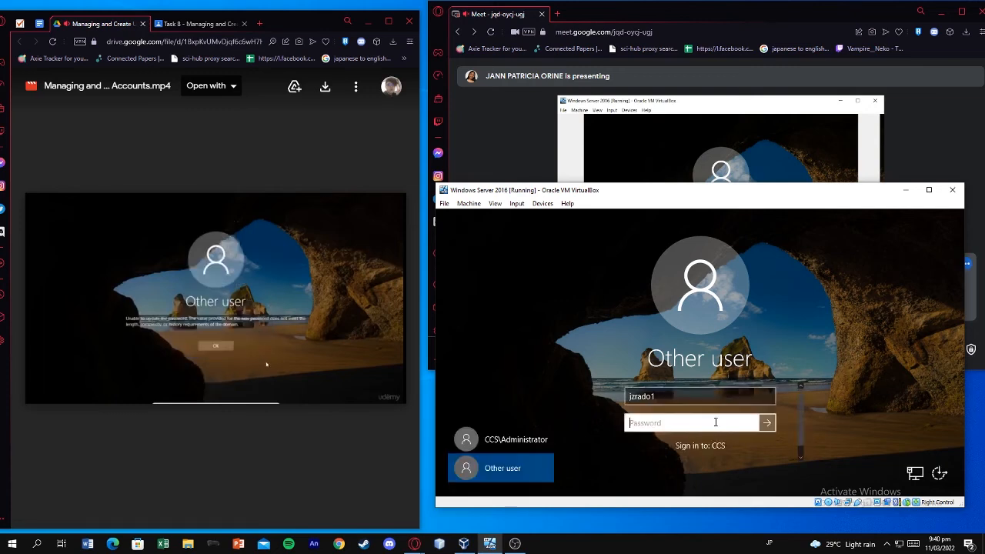
{"action": "key", "text": "Return"}
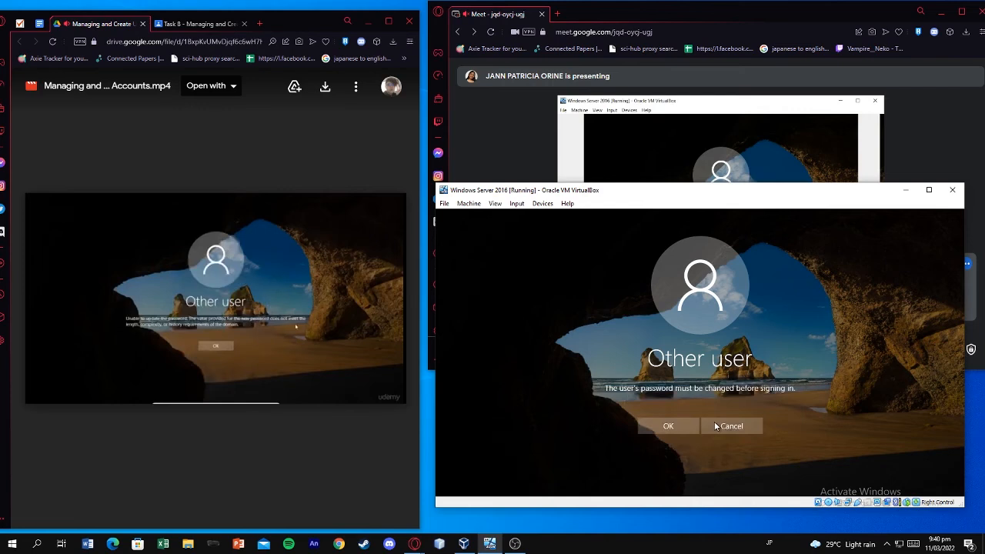
Accept the required change and enter a new password for the user
{"action": "left_click", "coordinate": [658, 419]}
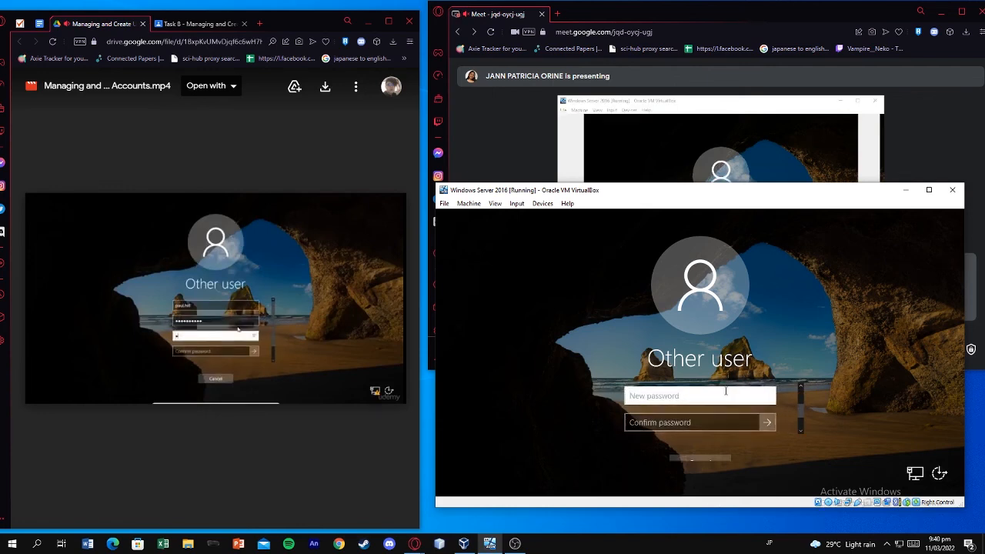
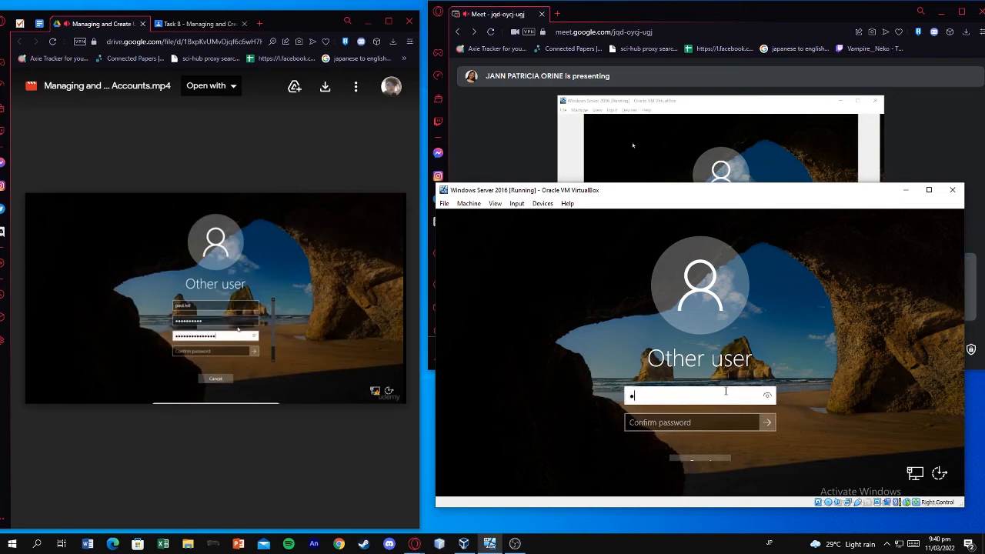
{"action": "key", "text": "Tab"}
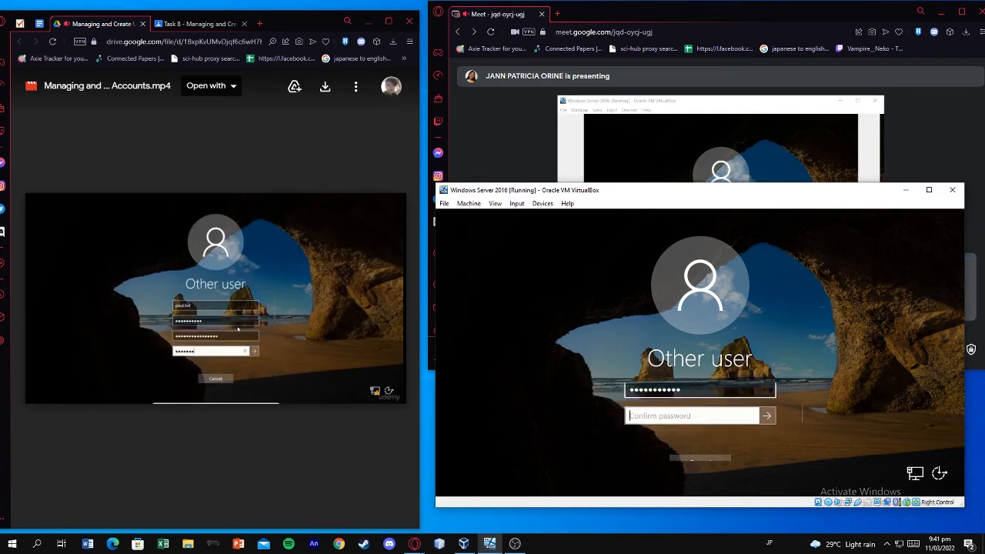
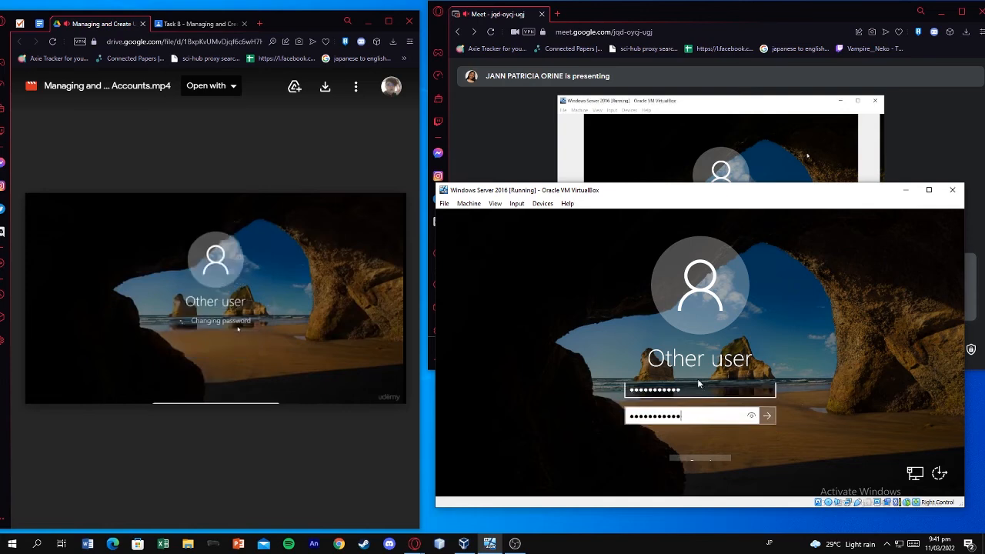
{"action": "key", "text": "Return"}
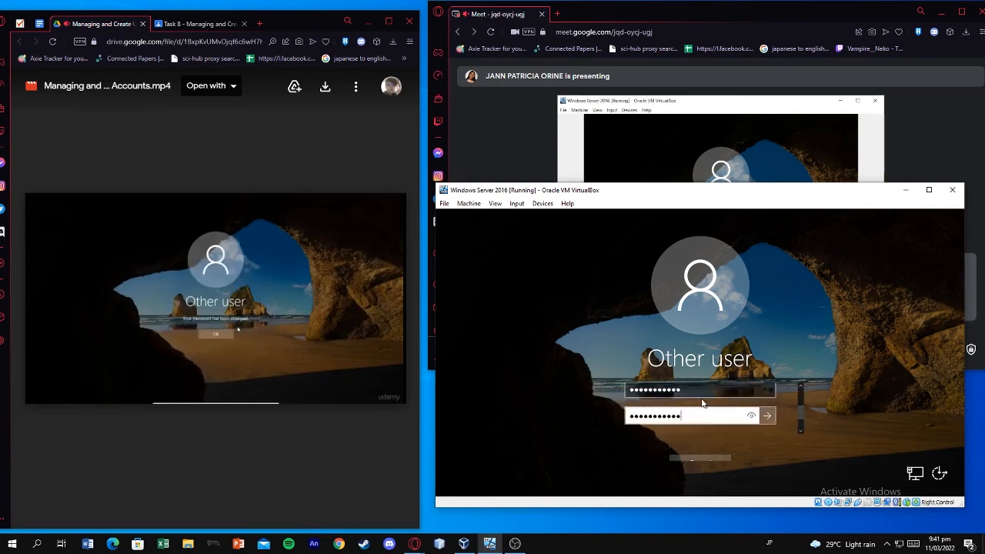
Retype the new and confirm password fields, then cancel back to the lock screen
{"action": "type", "text": "Pa"}
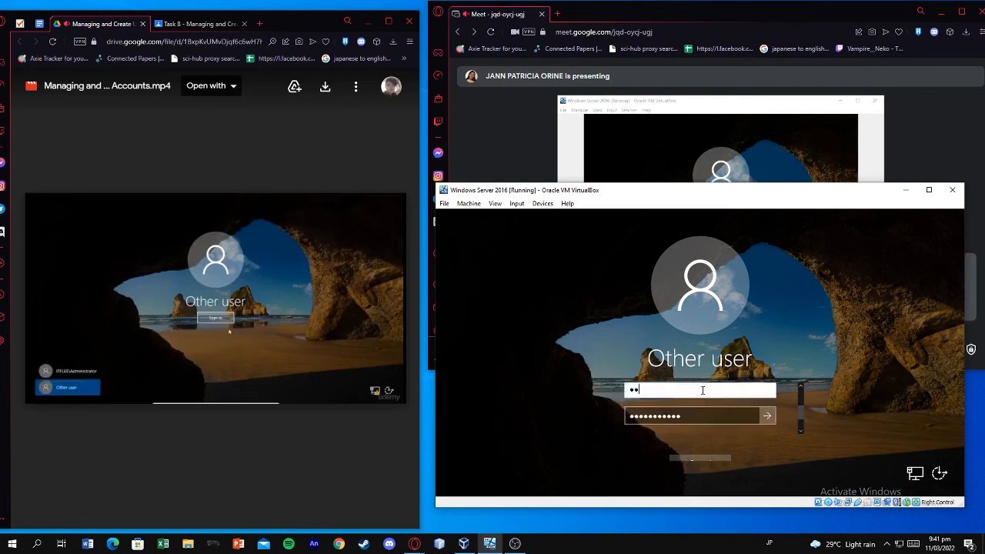
{"action": "type", "text": "ss"}
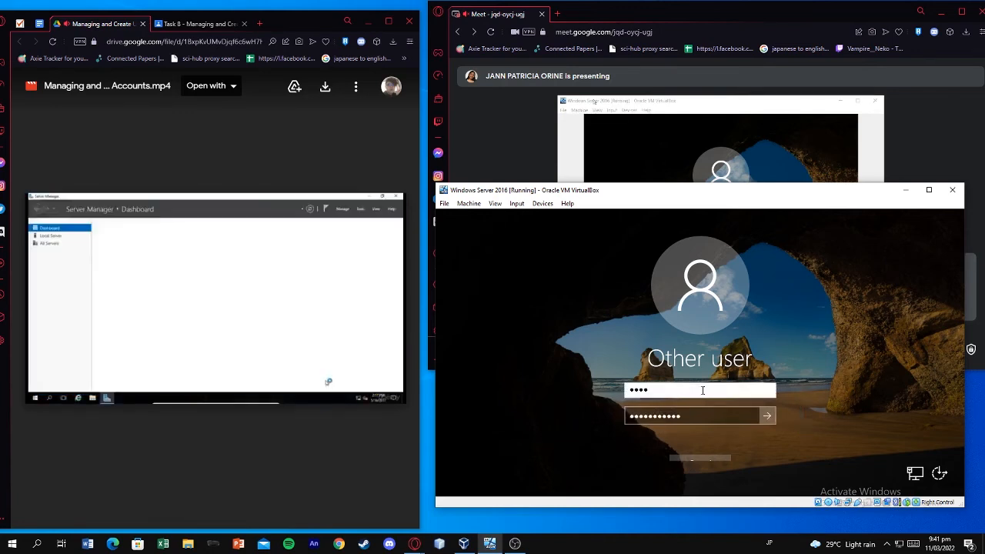
{"action": "key", "text": "BackSpace"}
{"action": "key", "text": "BackSpace"}
{"action": "key", "text": "BackSpace"}
{"action": "key", "text": "BackSpace"}
{"action": "type", "text": "P"}
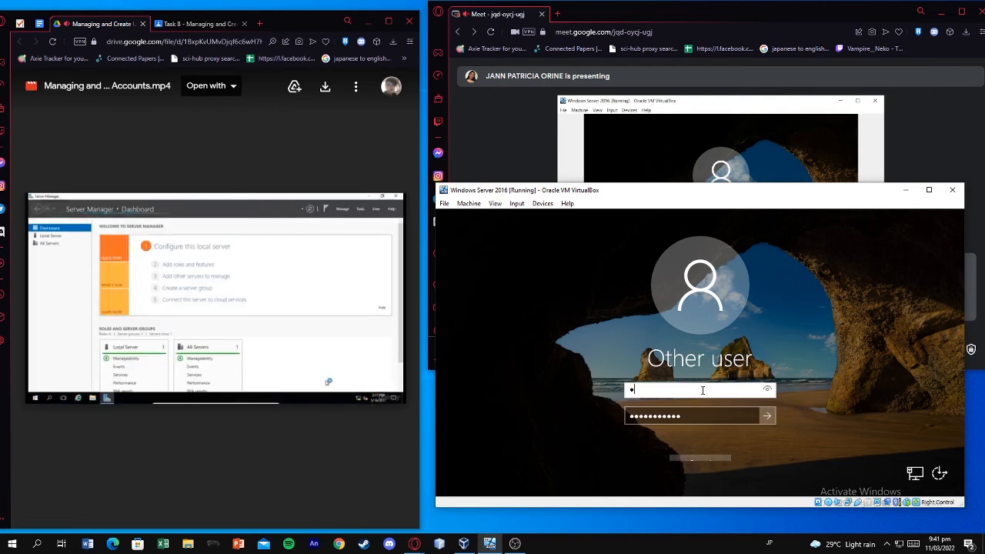
{"action": "type", "text": "o"}
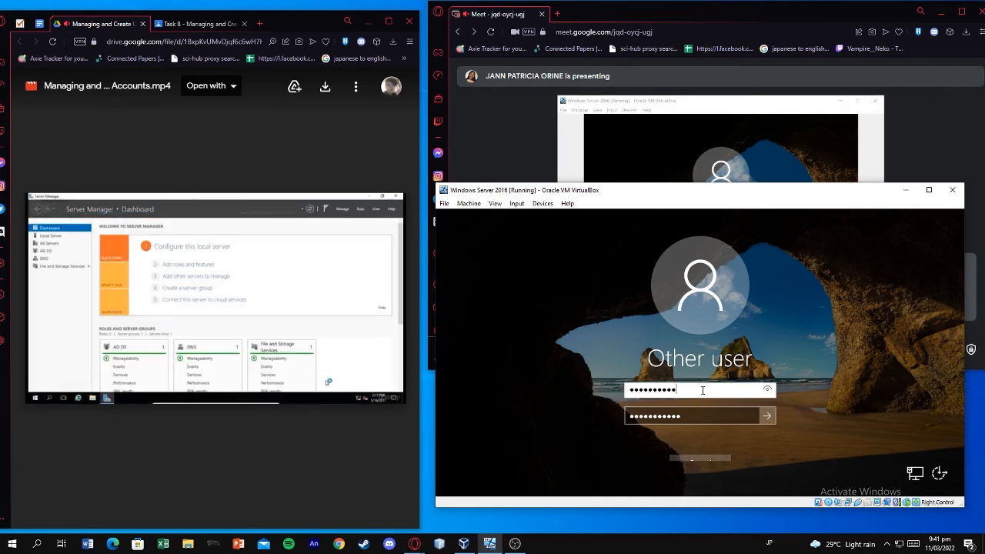
{"action": "left_click_drag", "start_coordinate": [704, 414], "coordinate": [552, 395]}
{"action": "key", "text": "ctrl+a"}
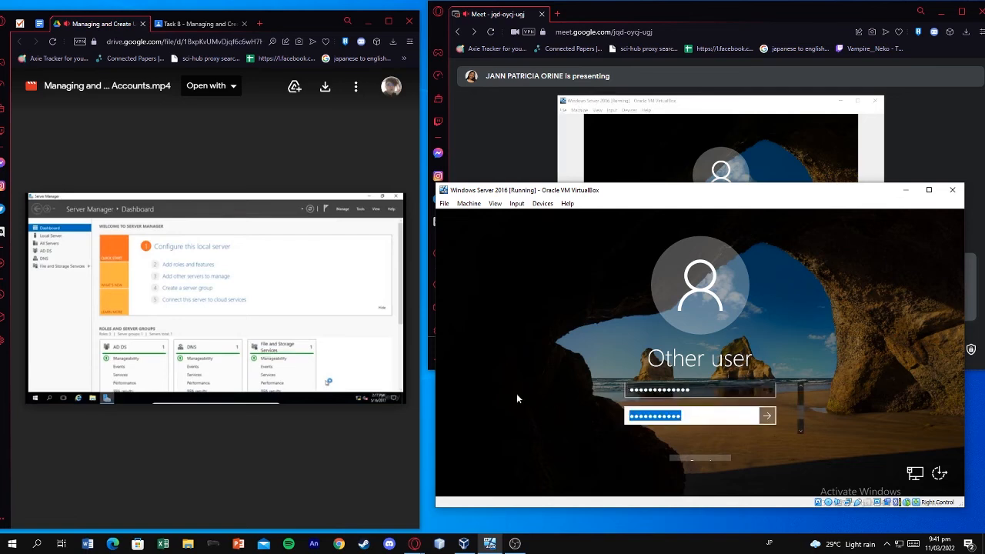
{"action": "type", "text": "P••••••••••••"}
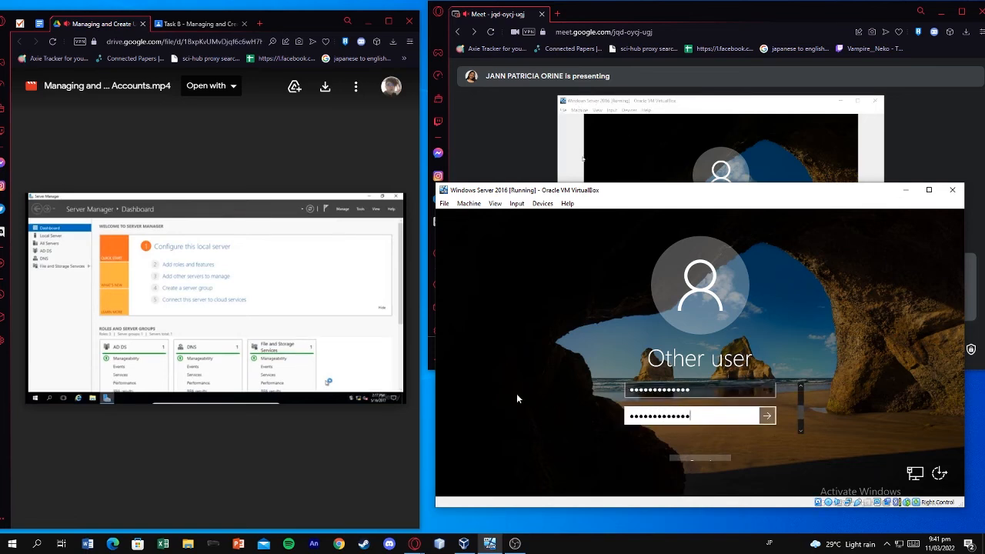
{"action": "left_click", "coordinate": [712, 459]}
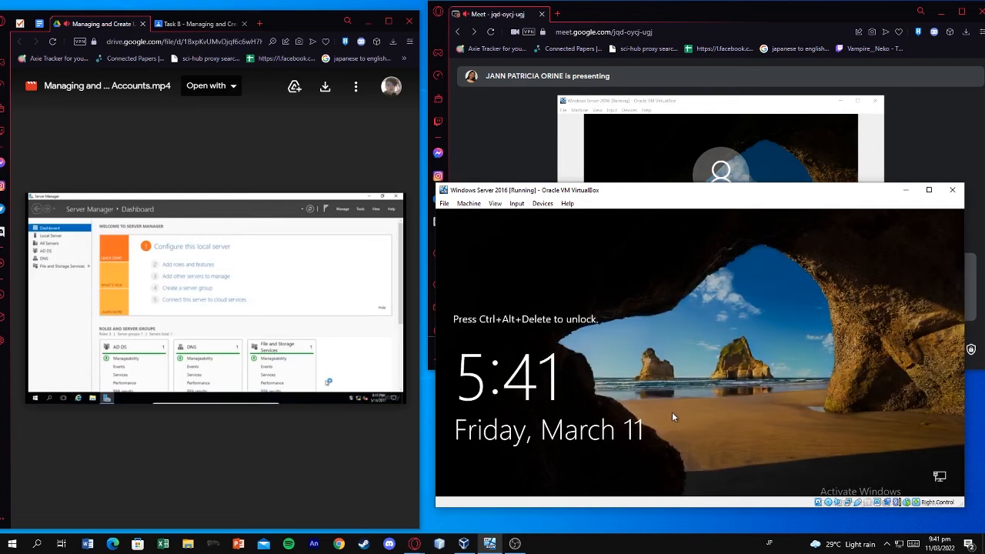
Send Ctrl+Alt+Del to the VM, then cancel the administrator sign-in screen
{"action": "left_click", "coordinate": [516, 203]}
{"action": "mouse_move", "coordinate": [528, 213]}
{"action": "left_click", "coordinate": [654, 241]}
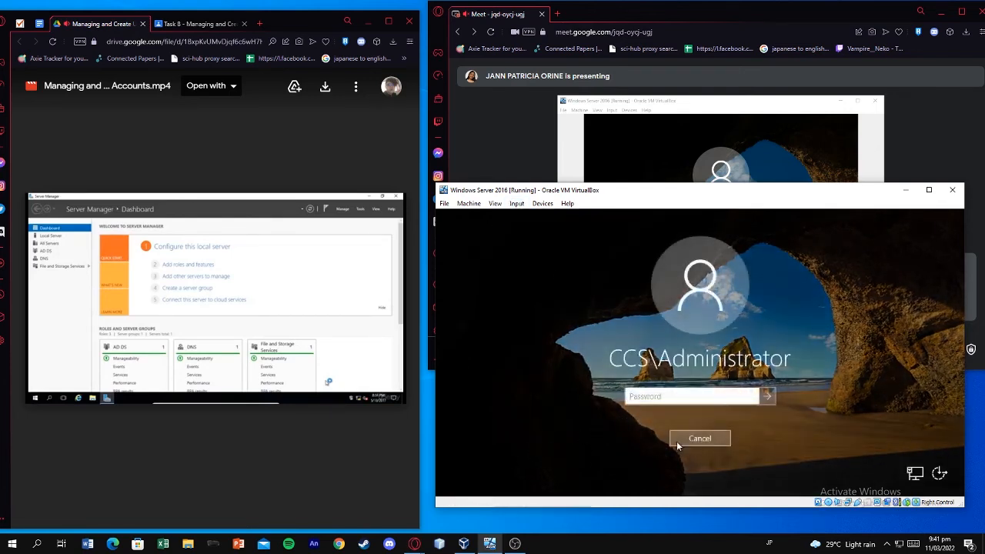
{"action": "left_click", "coordinate": [684, 442]}
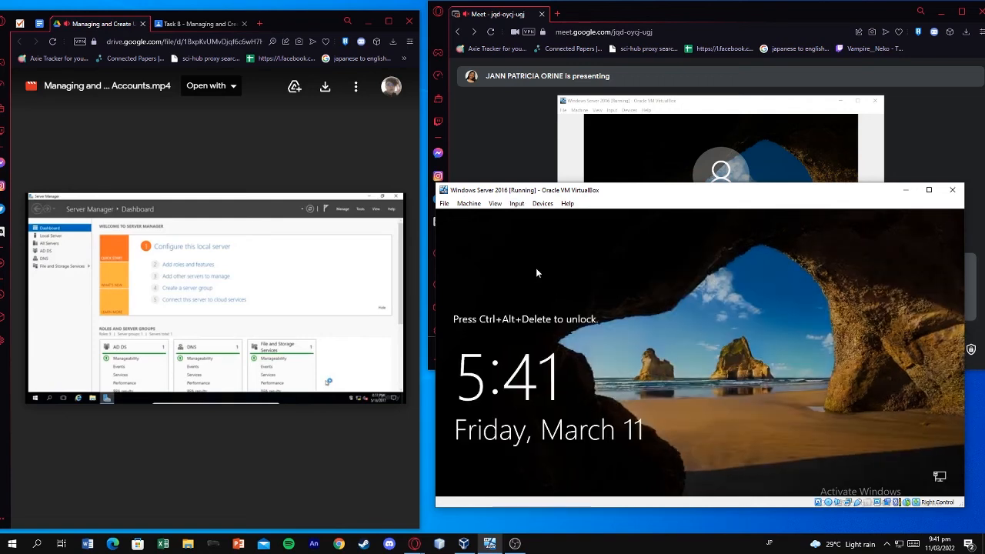
Send Ctrl+Alt+Del again and sign in with the administrator password after one rejected attempt
{"action": "left_click", "coordinate": [517, 204]}
{"action": "mouse_move", "coordinate": [538, 216]}
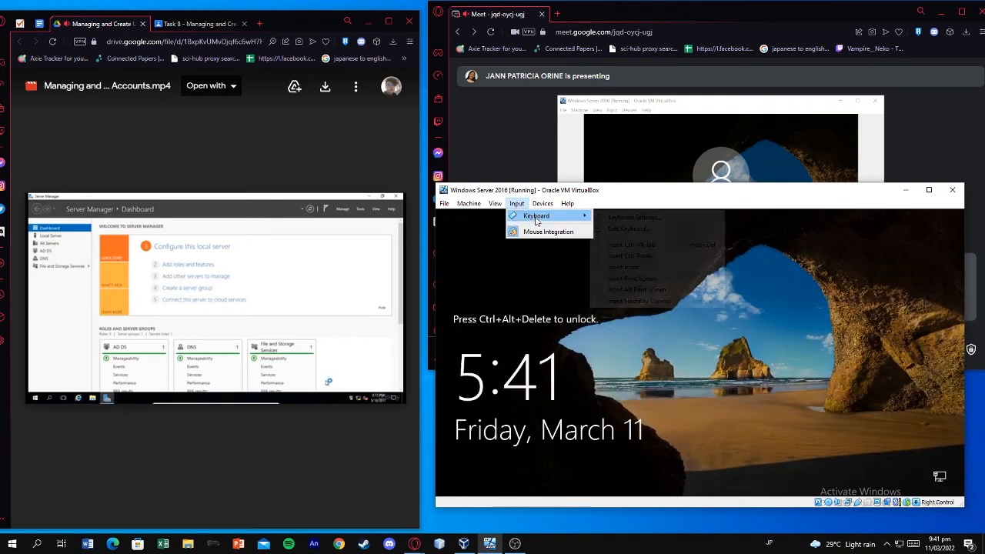
{"action": "left_click", "coordinate": [646, 245]}
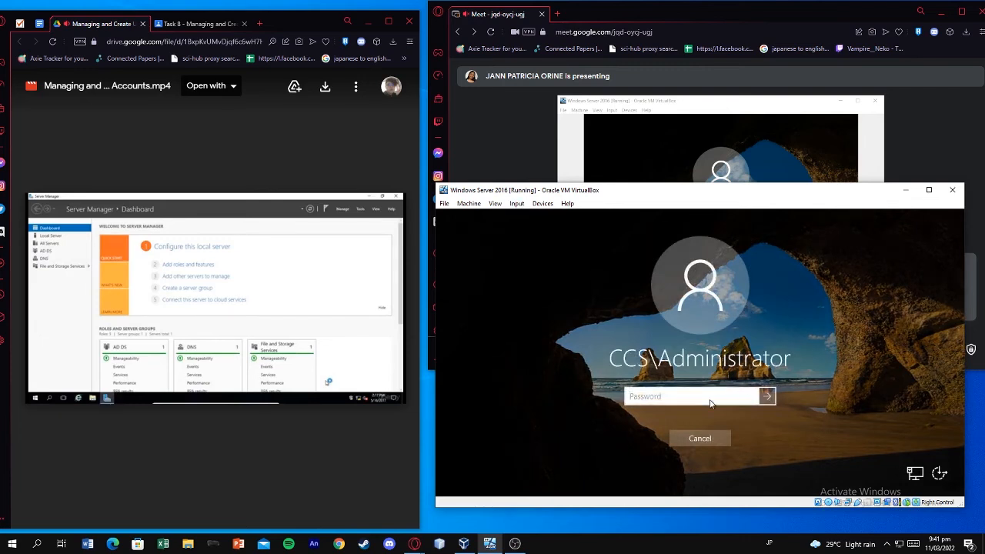
{"action": "type", "text": "••••••••••"}
{"action": "key", "text": "Return"}
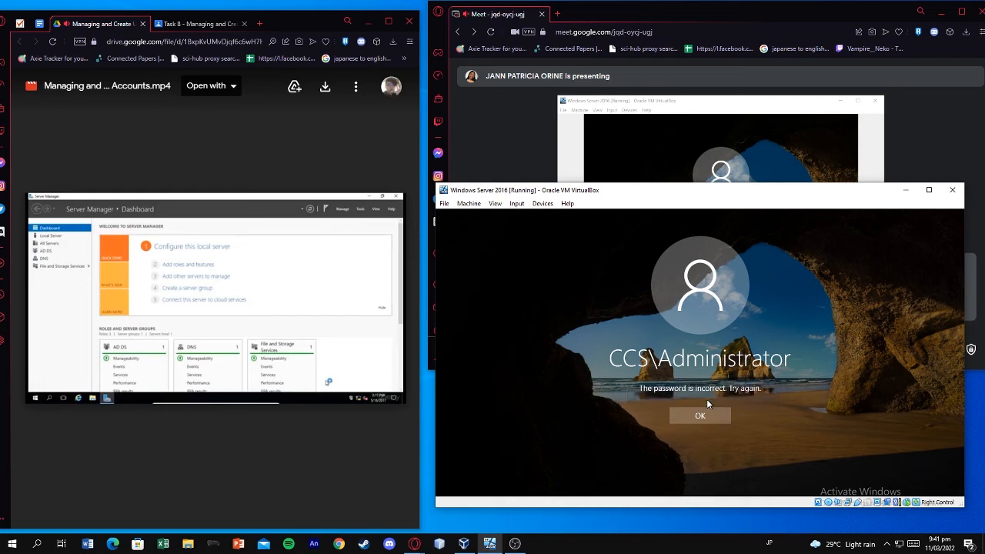
{"action": "key", "text": "Return"}
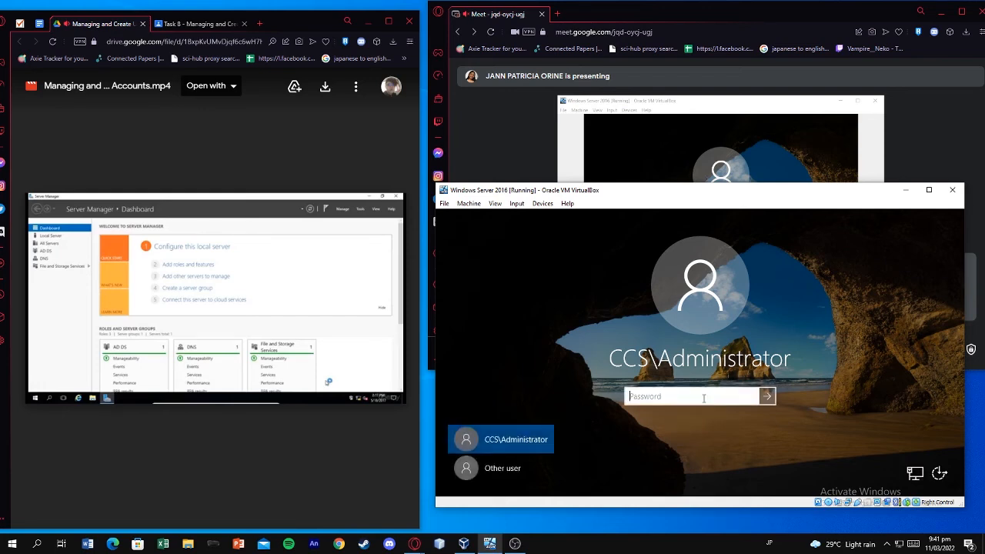
{"action": "type", "text": "••"}
{"action": "key", "text": "Return"}
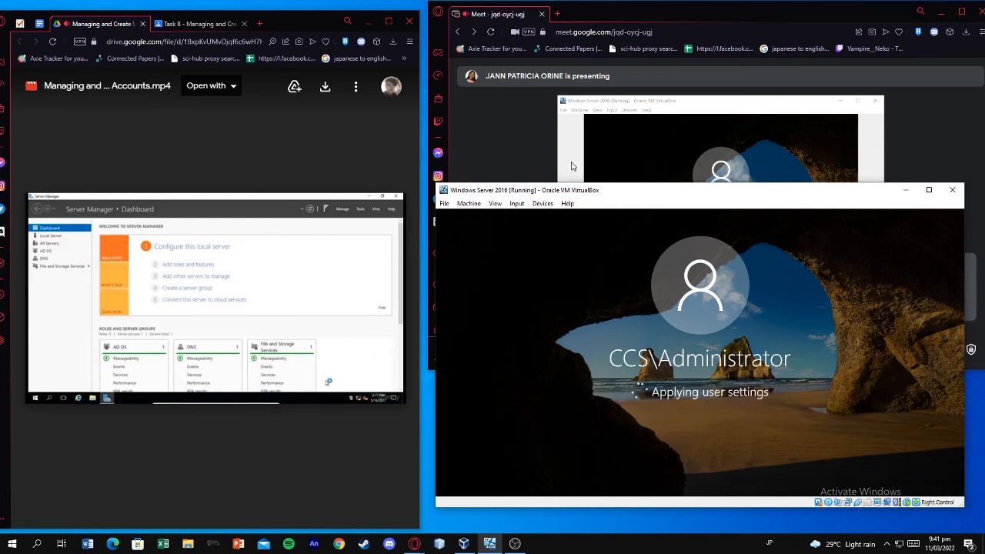
{"action": "left_click", "coordinate": [572, 166]}
Rewind and briefly replay the reference video in Meet while checking the server VM
{"action": "left_click", "coordinate": [269, 271]}
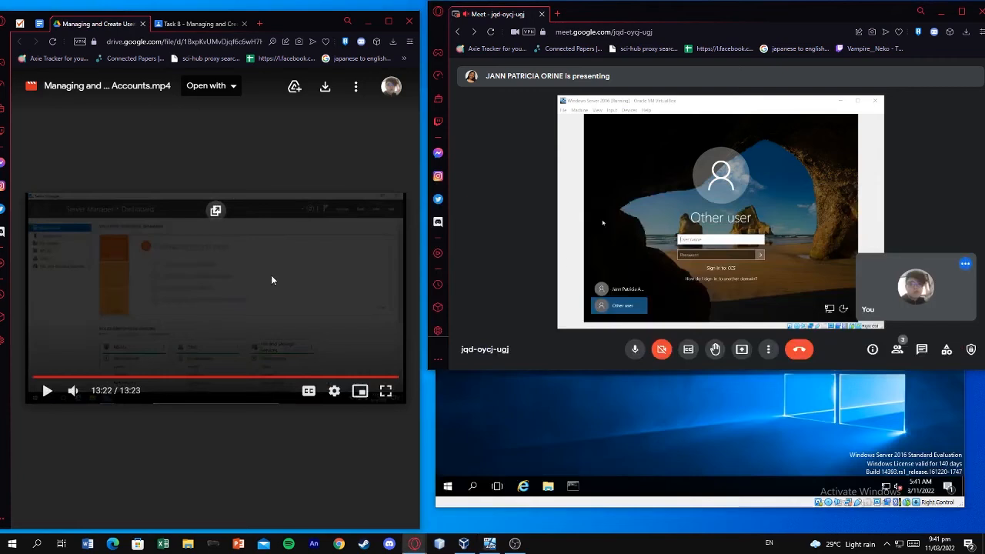
{"action": "key", "text": "Left"}
{"action": "key", "text": "Left"}
{"action": "key", "text": "Left"}
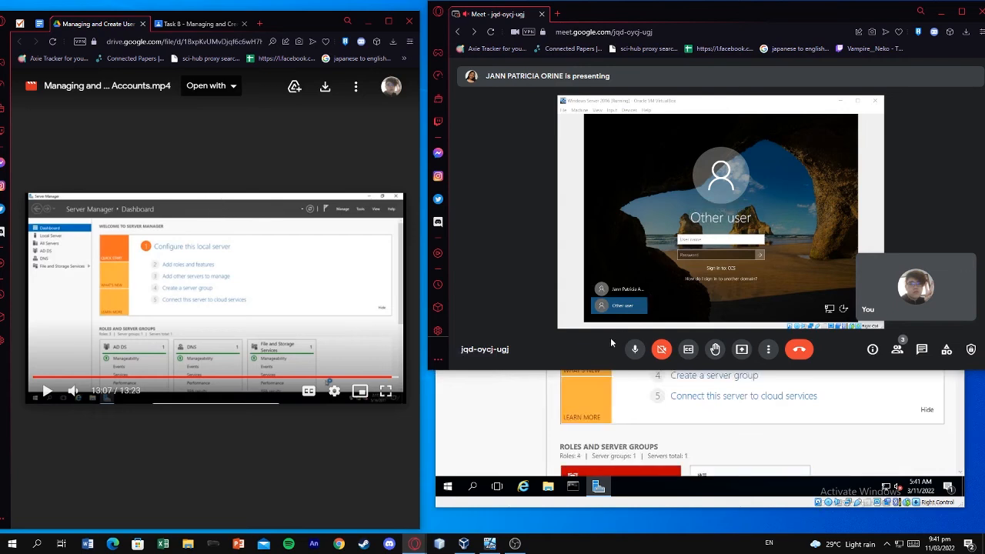
{"action": "left_click", "coordinate": [544, 385]}
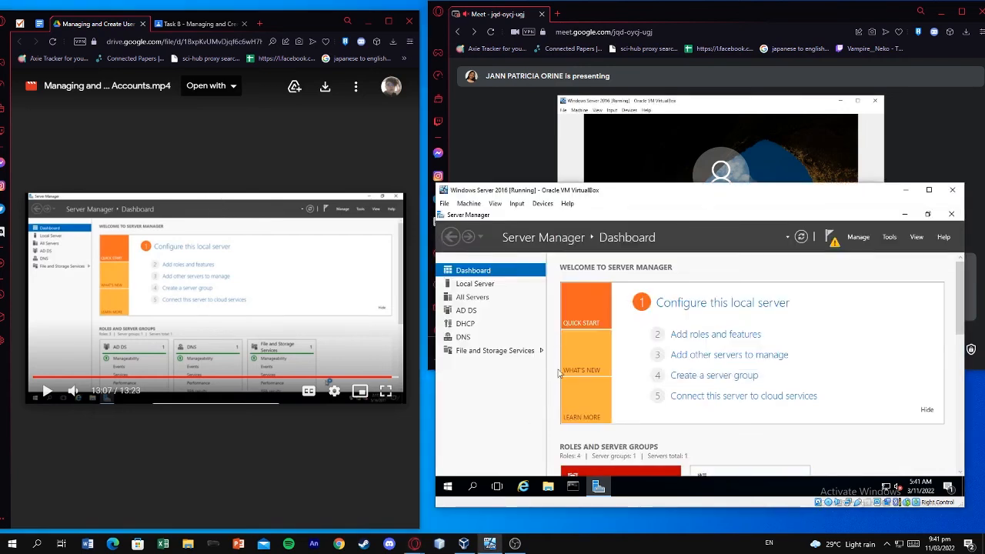
{"action": "left_click", "coordinate": [499, 139]}
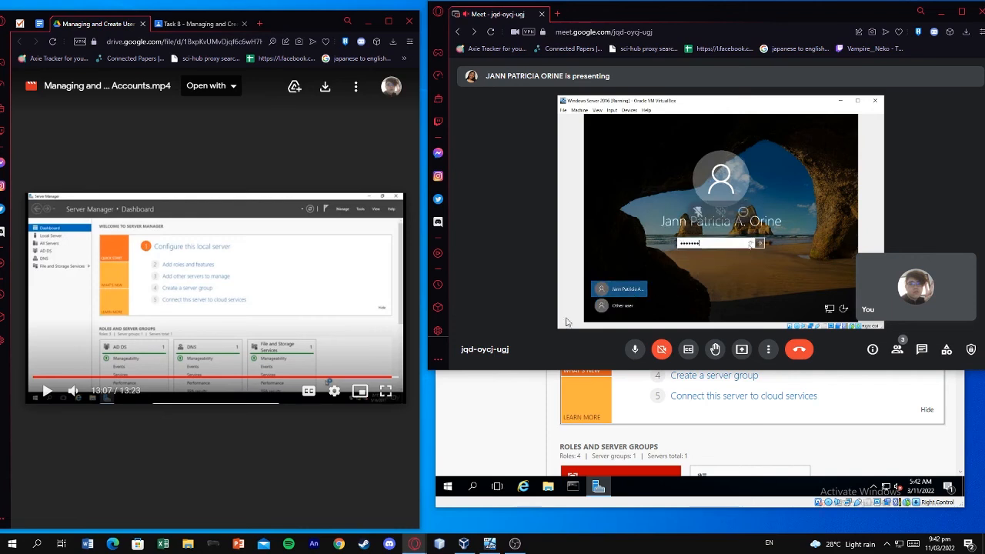
{"action": "left_click", "coordinate": [321, 328]}
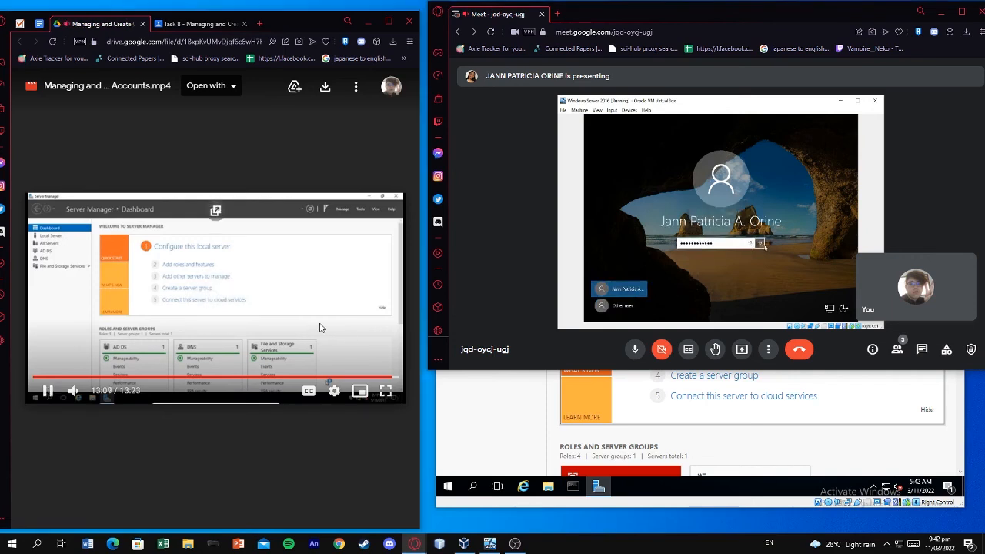
{"action": "left_click", "coordinate": [321, 328]}
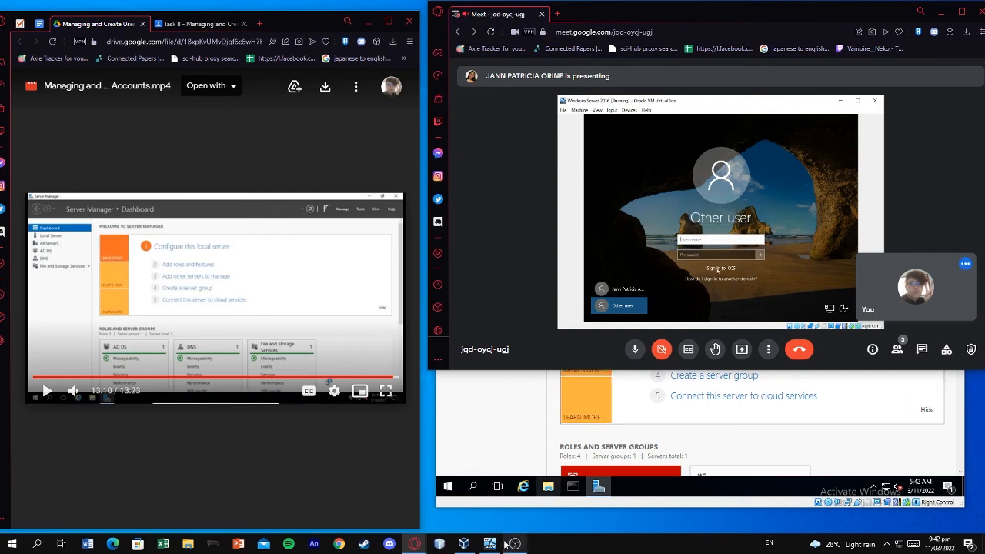
{"action": "left_click", "coordinate": [496, 400]}
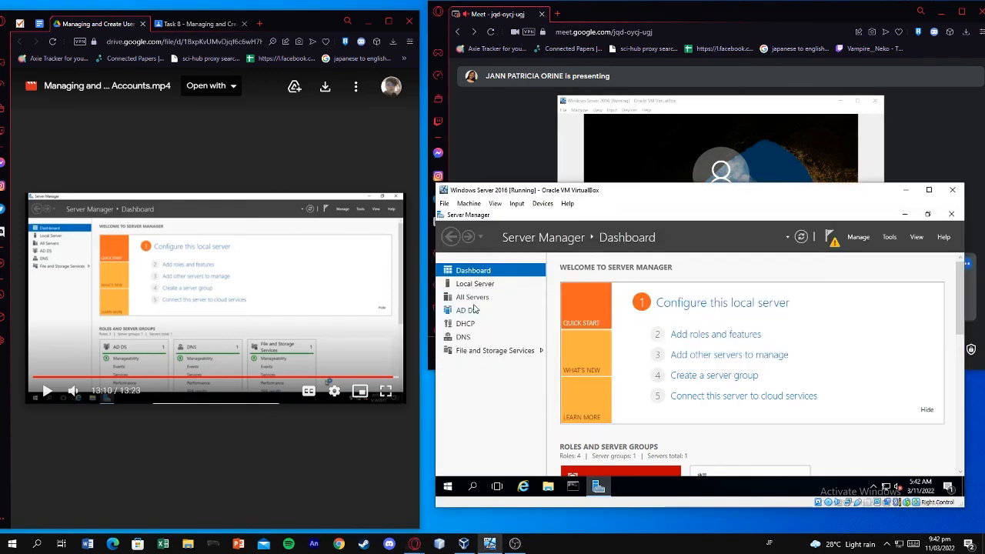
{"action": "left_click", "coordinate": [447, 487]}
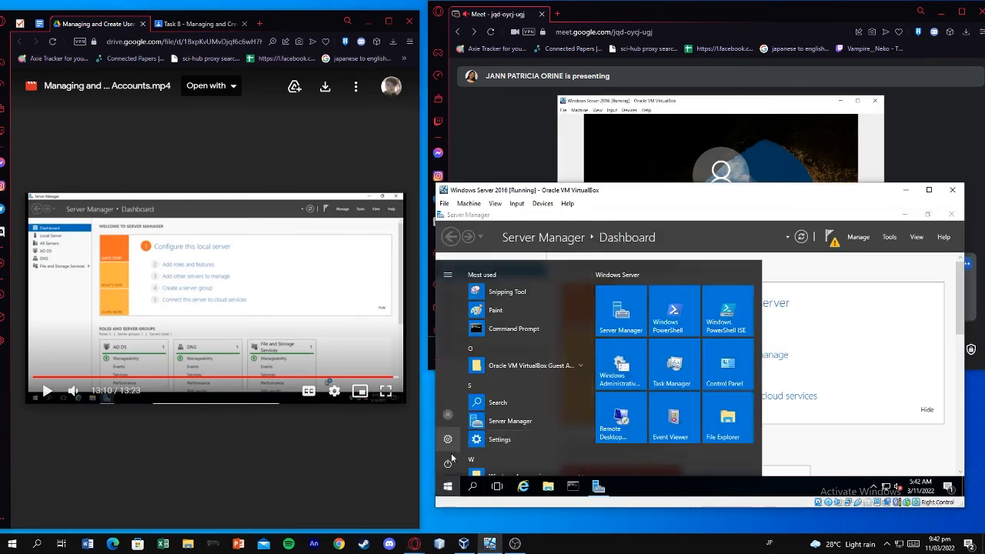
{"action": "left_click", "coordinate": [450, 414]}
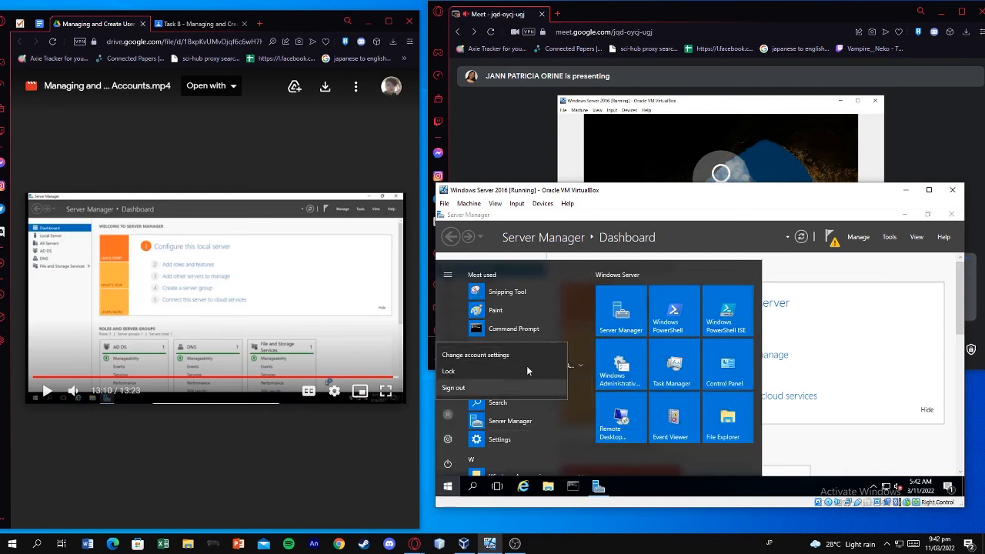
{"action": "left_click", "coordinate": [530, 153]}
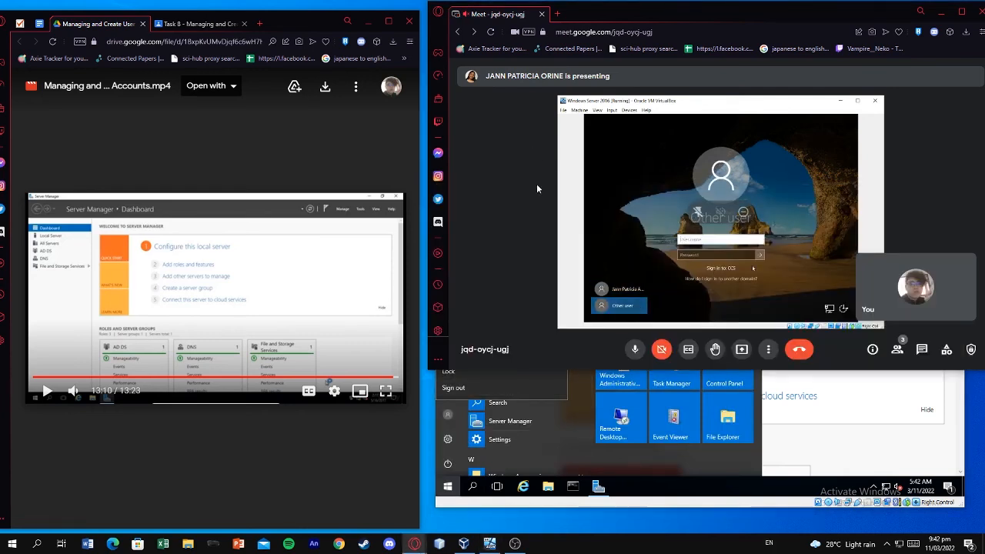
{"action": "left_click", "coordinate": [348, 317]}
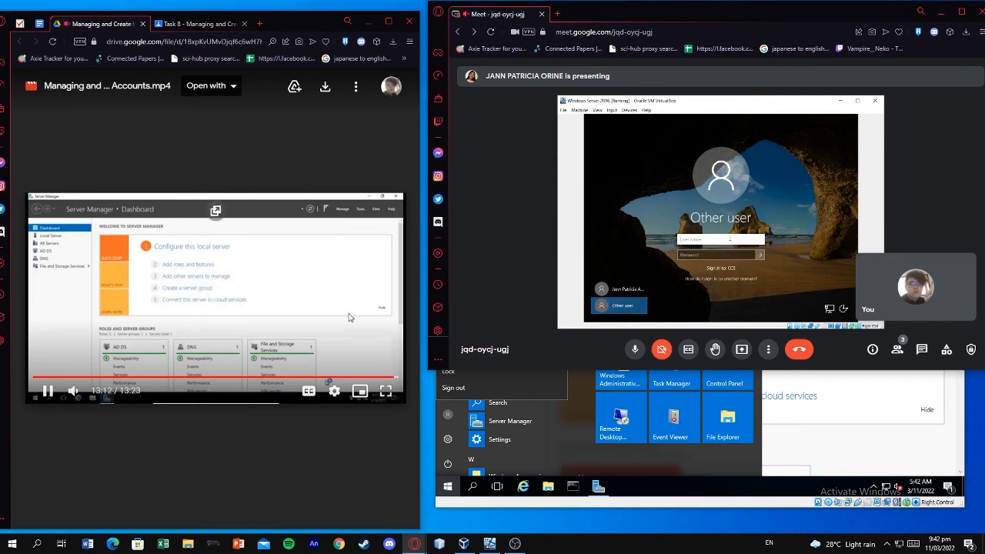
{"action": "left_click", "coordinate": [348, 317]}
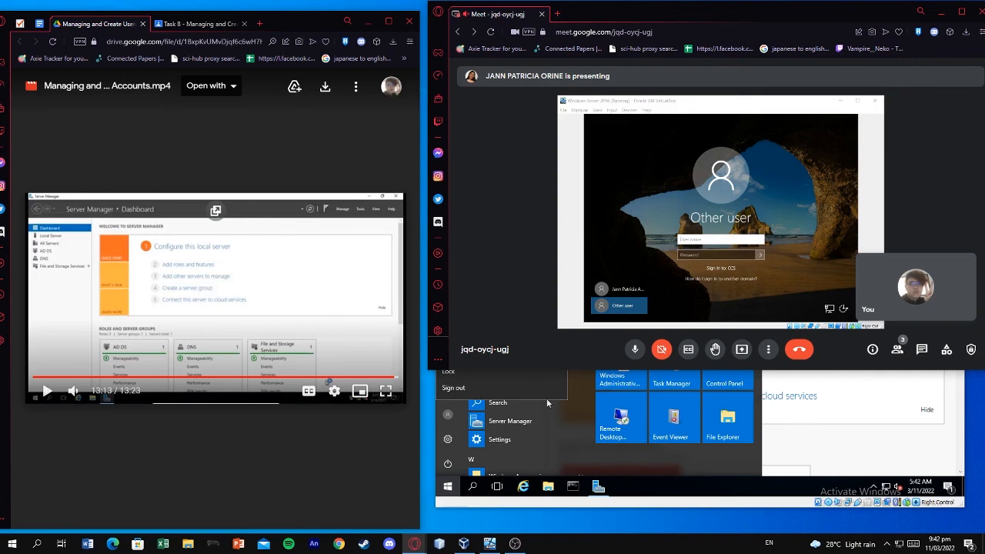
{"action": "left_click", "coordinate": [812, 407]}
{"action": "left_click_drag", "start_coordinate": [774, 194], "coordinate": [765, 273]}
{"action": "left_click", "coordinate": [506, 201]}
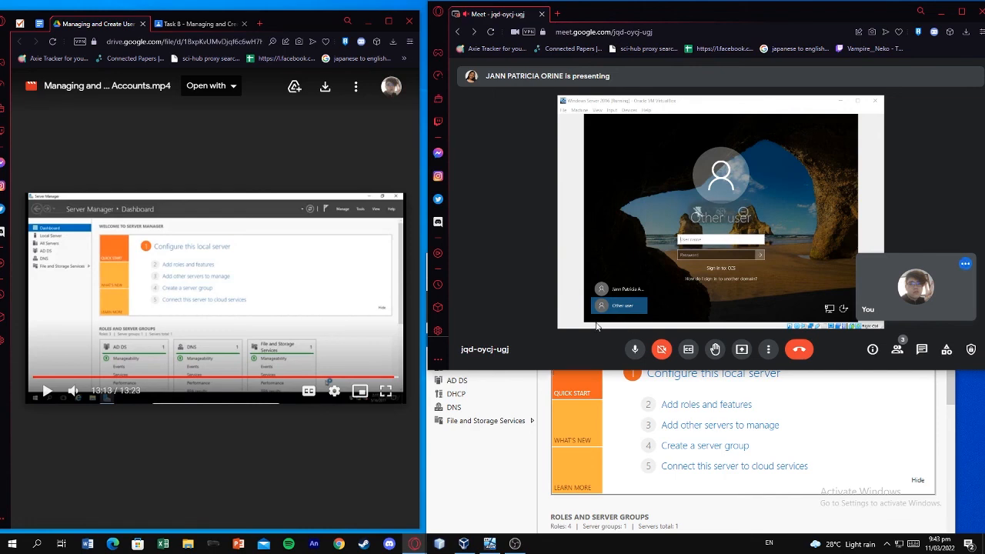
Sign out of the Windows Server session from the Start menu's account options
{"action": "left_click", "coordinate": [489, 543]}
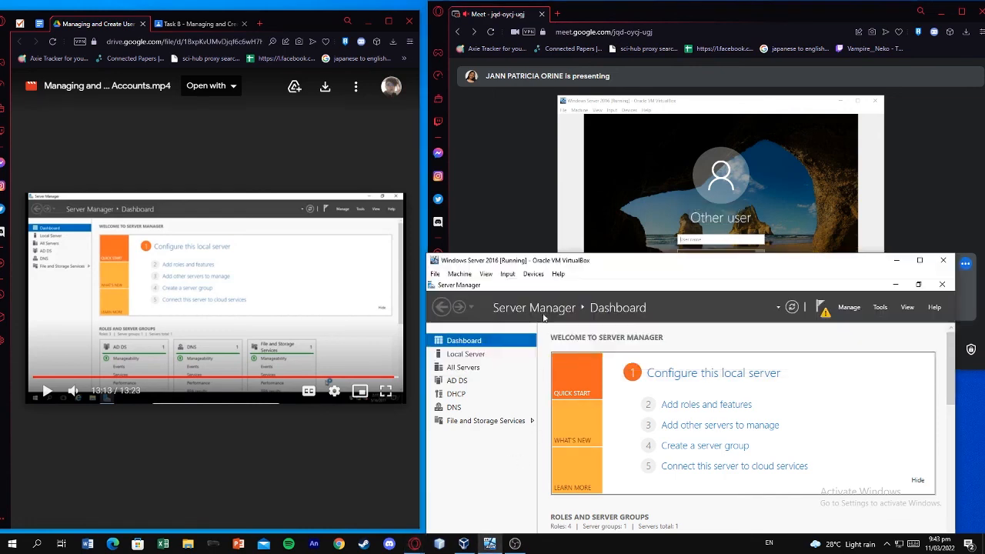
{"action": "left_click", "coordinate": [452, 506]}
{"action": "left_click", "coordinate": [452, 484]}
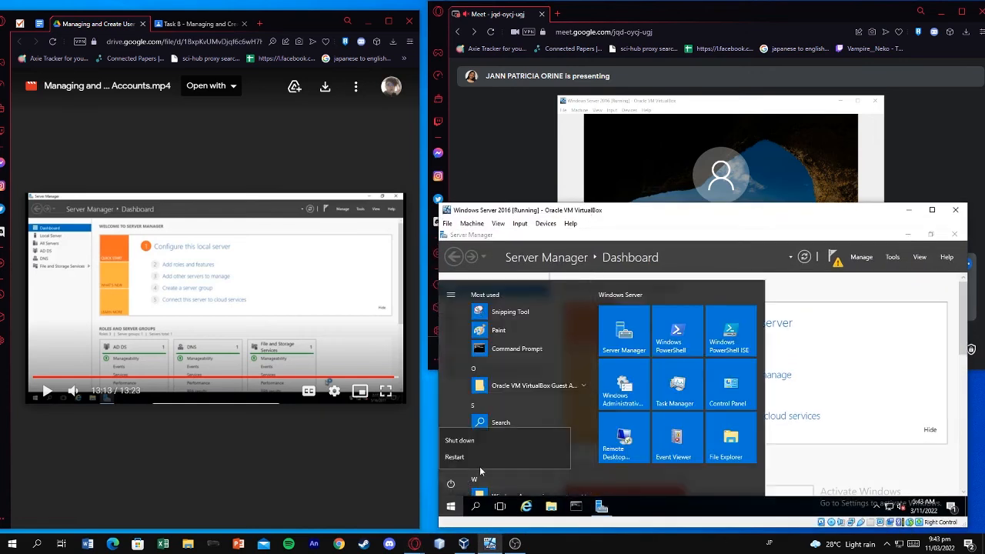
{"action": "left_click", "coordinate": [466, 392]}
{"action": "left_click", "coordinate": [451, 434]}
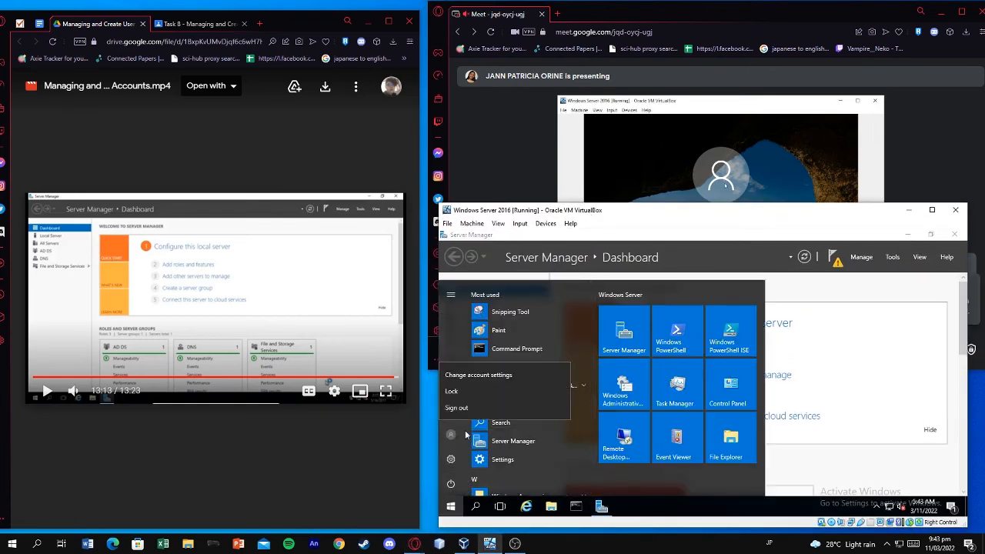
{"action": "left_click", "coordinate": [503, 405]}
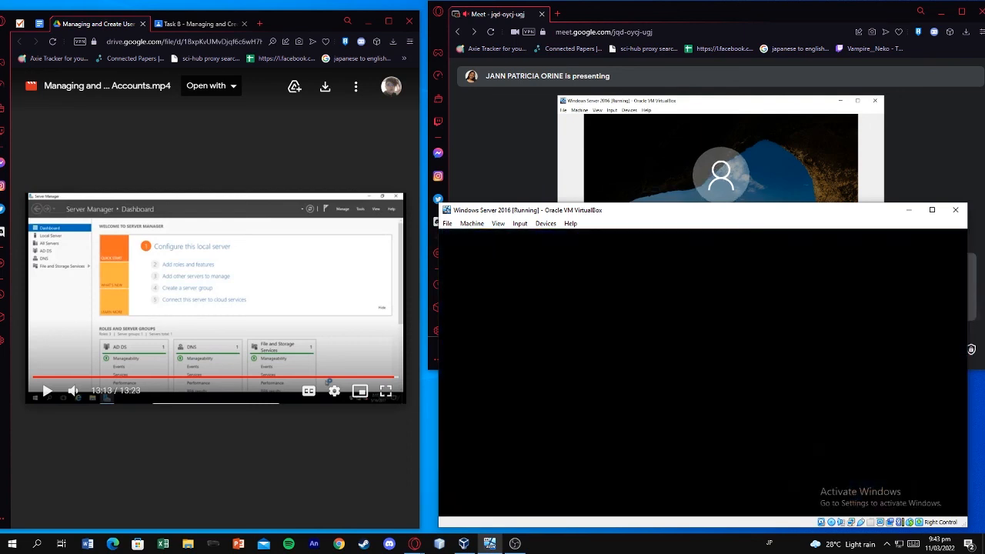
Send Ctrl+Alt+Del, sign back in as CCS\Administrator, and open the Meet chat
{"action": "left_click", "coordinate": [520, 223]}
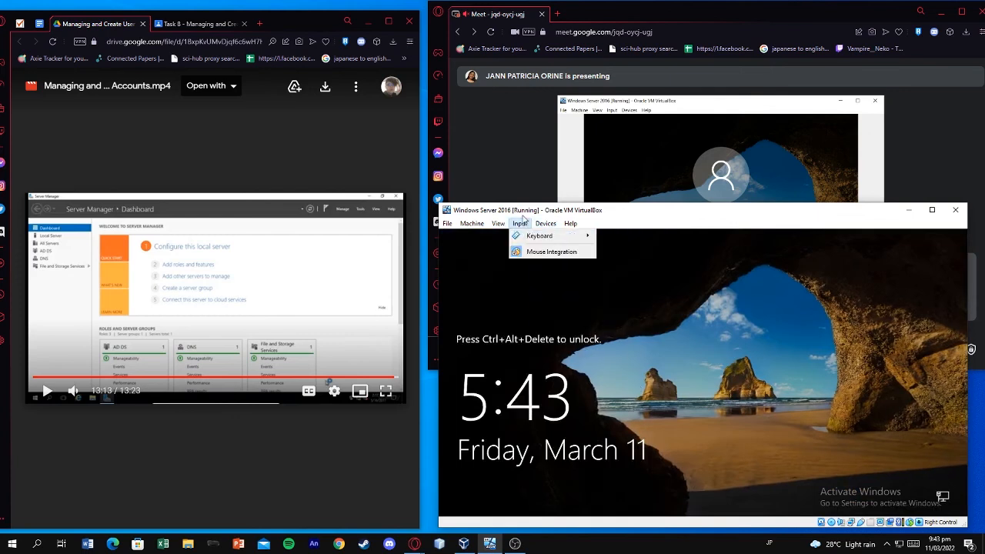
{"action": "mouse_move", "coordinate": [554, 235]}
{"action": "left_click", "coordinate": [639, 268]}
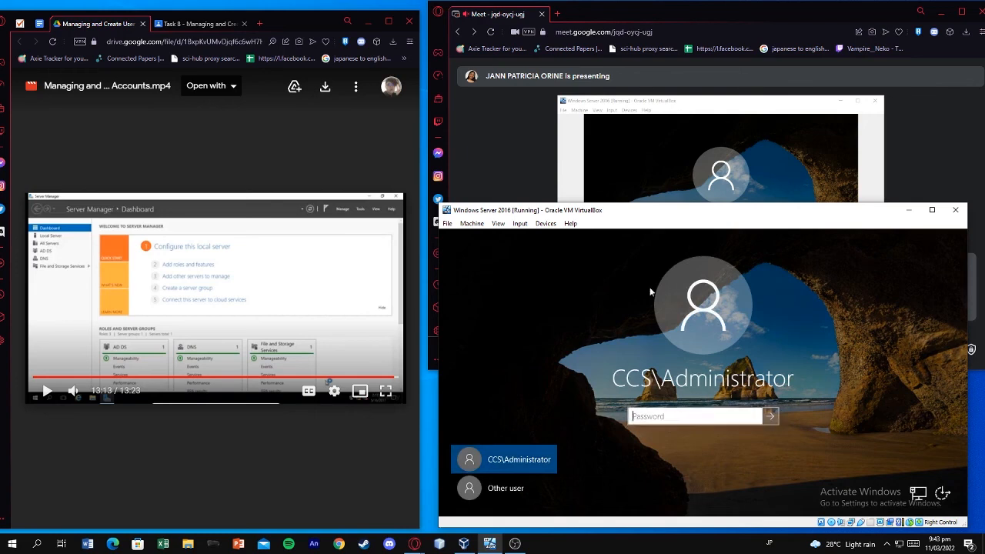
{"action": "left_click_drag", "start_coordinate": [689, 221], "coordinate": [692, 198]}
{"action": "left_click", "coordinate": [677, 392]}
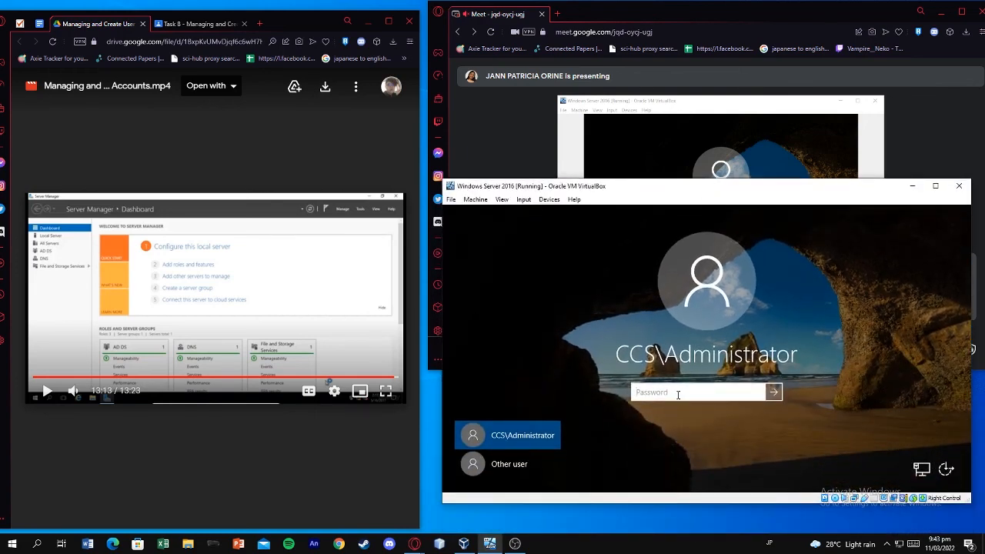
{"action": "type", "text": "P"}
{"action": "key", "text": "BackSpace"}
{"action": "type", "text": "••••••••••••"}
{"action": "left_click", "coordinate": [758, 393]}
{"action": "key", "text": "Return"}
{"action": "left_click_drag", "start_coordinate": [710, 193], "coordinate": [711, 201]}
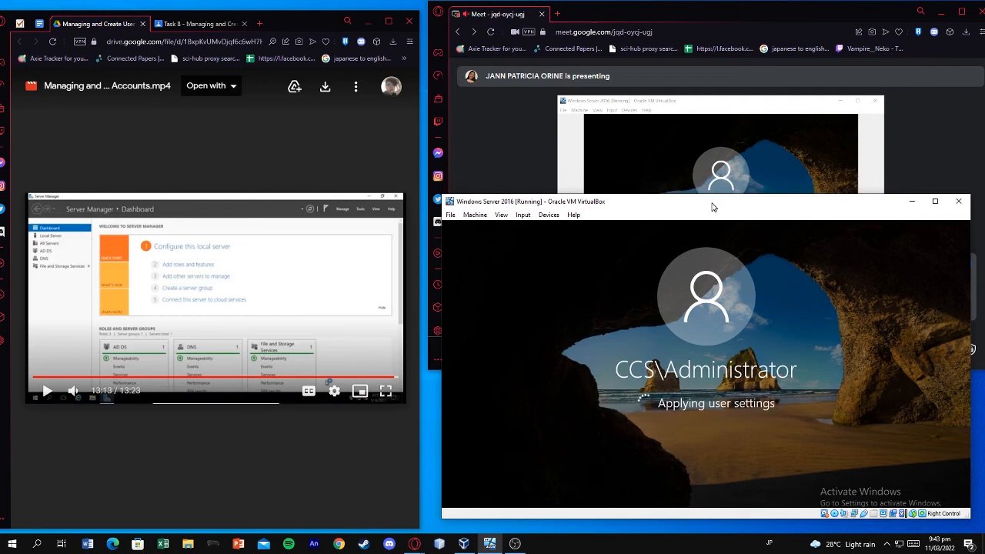
{"action": "left_click", "coordinate": [625, 158]}
{"action": "left_click", "coordinate": [921, 350]}
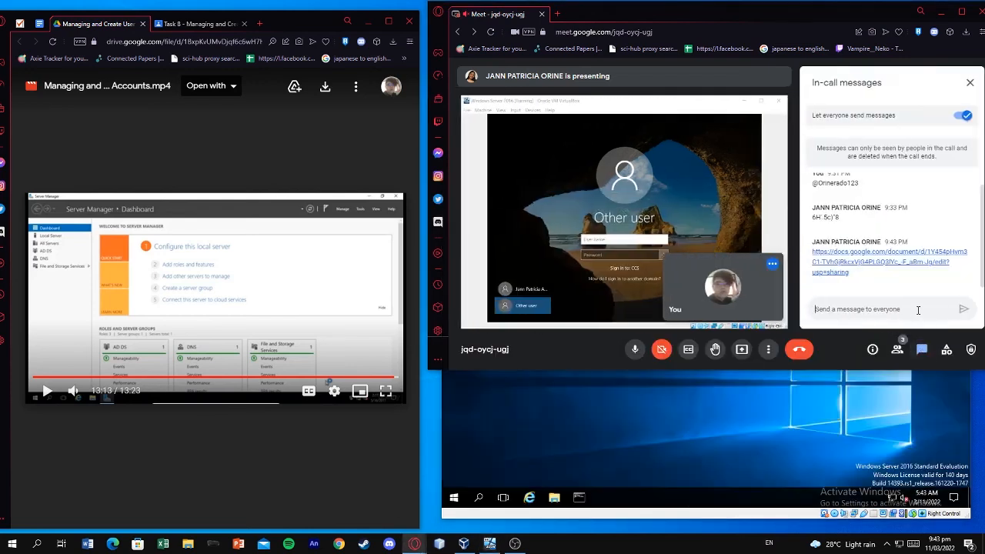
Post 'ccs/administrator' and then 'CCS/Administrator' as two chat messages
{"action": "type", "text": "ccs/administ"}
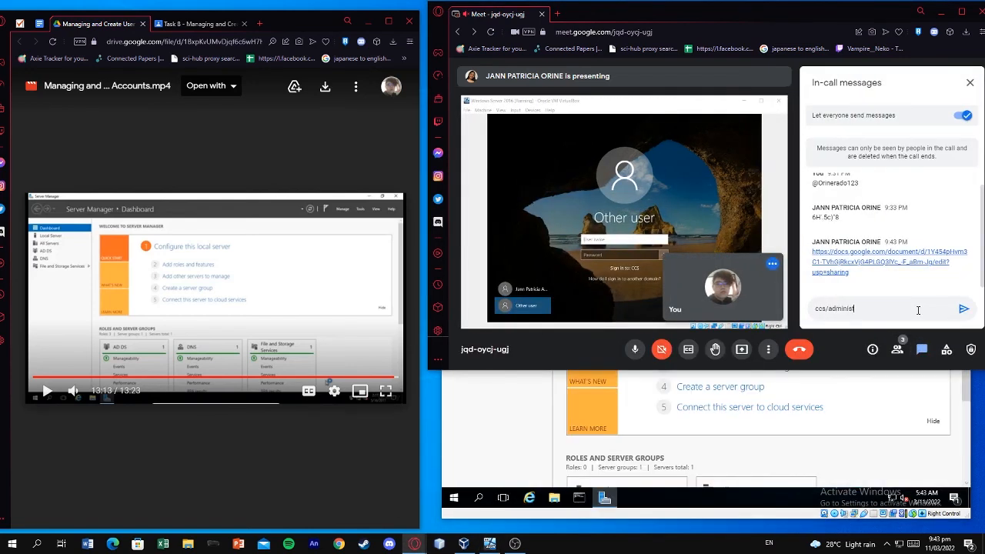
{"action": "type", "text": "rator"}
{"action": "key", "text": "Return"}
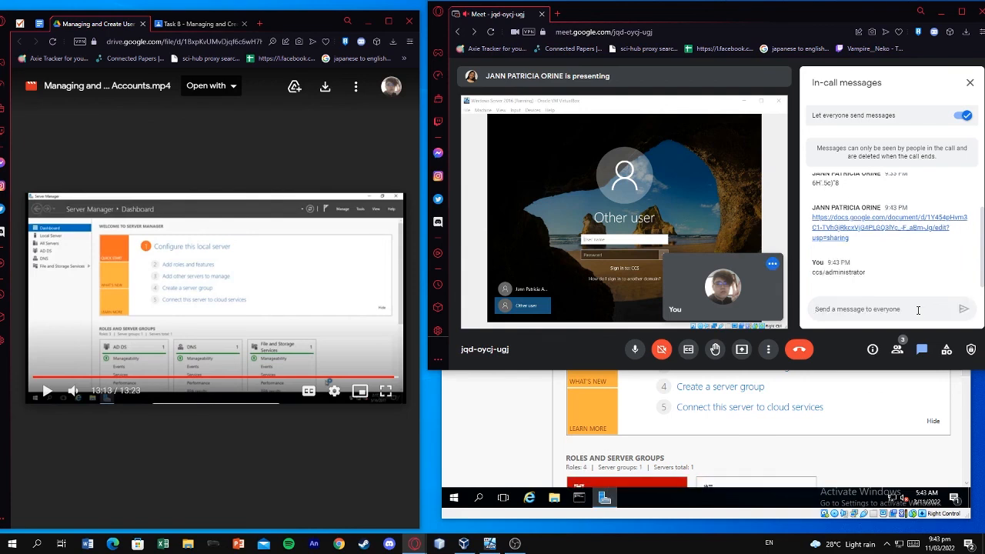
{"action": "type", "text": "CCS/Administrator"}
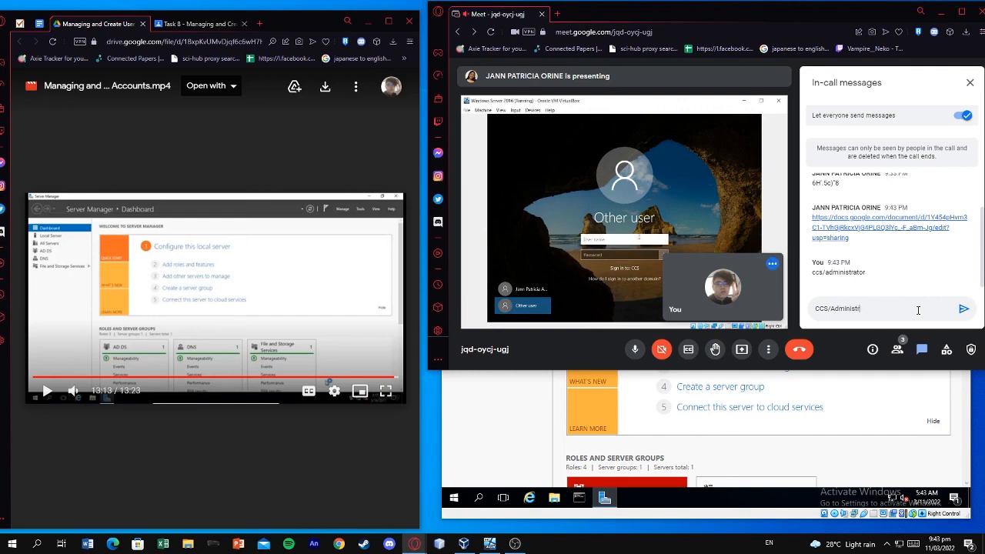
{"action": "key", "text": "Return"}
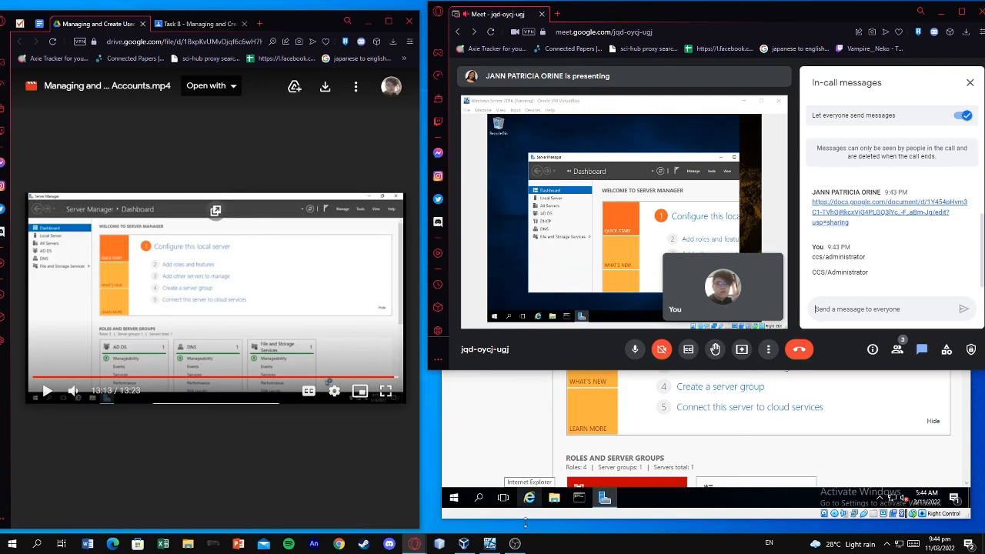
{"action": "left_click", "coordinate": [515, 544]}
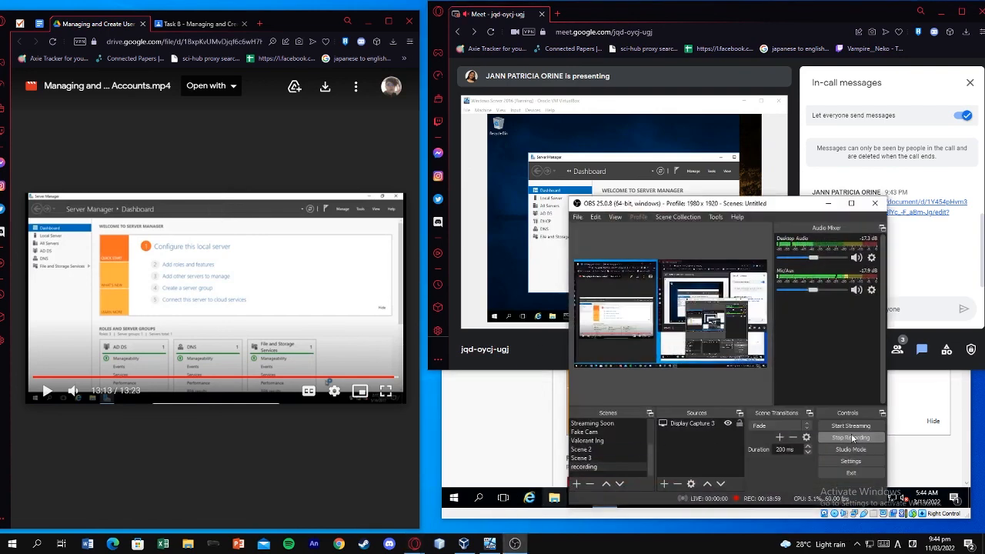